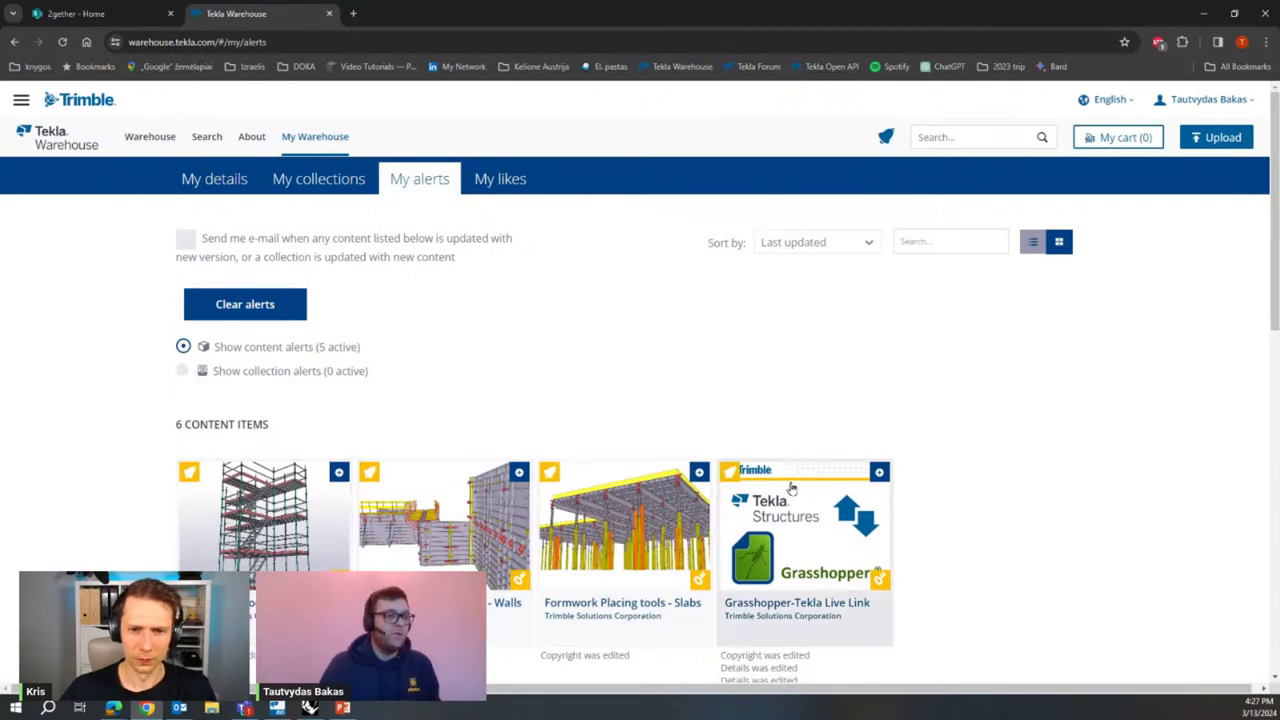
Open the Grasshopper-Tekla Live Link content page from the alerts list and look through its available versions.
scroll(786, 480, "down", 3)
left_click(791, 262)
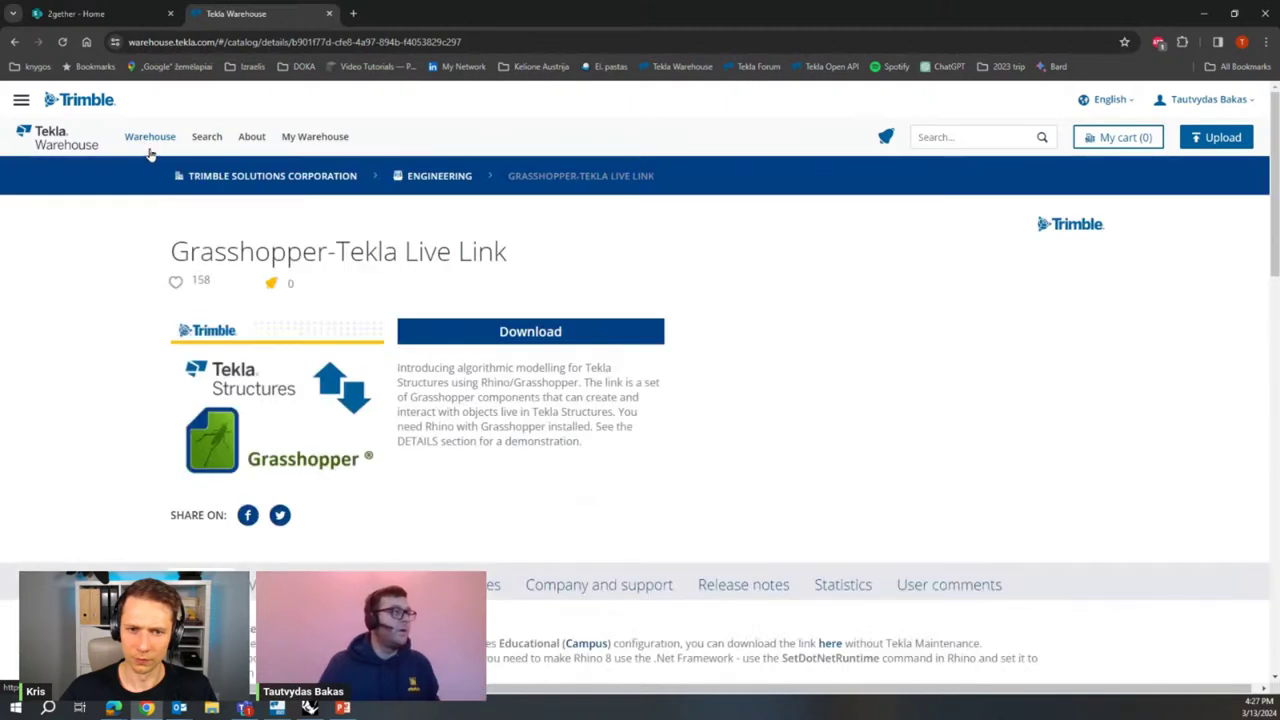
left_click(290, 584)
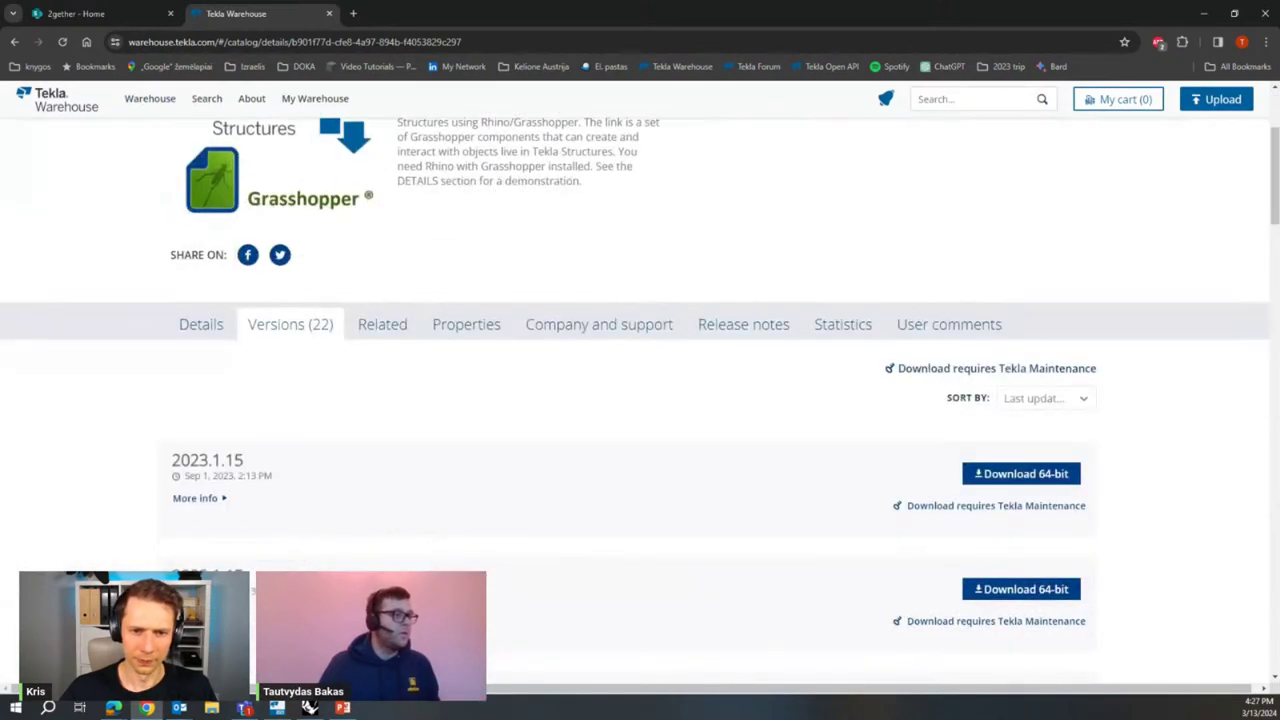
scroll(233, 302, "up", 3)
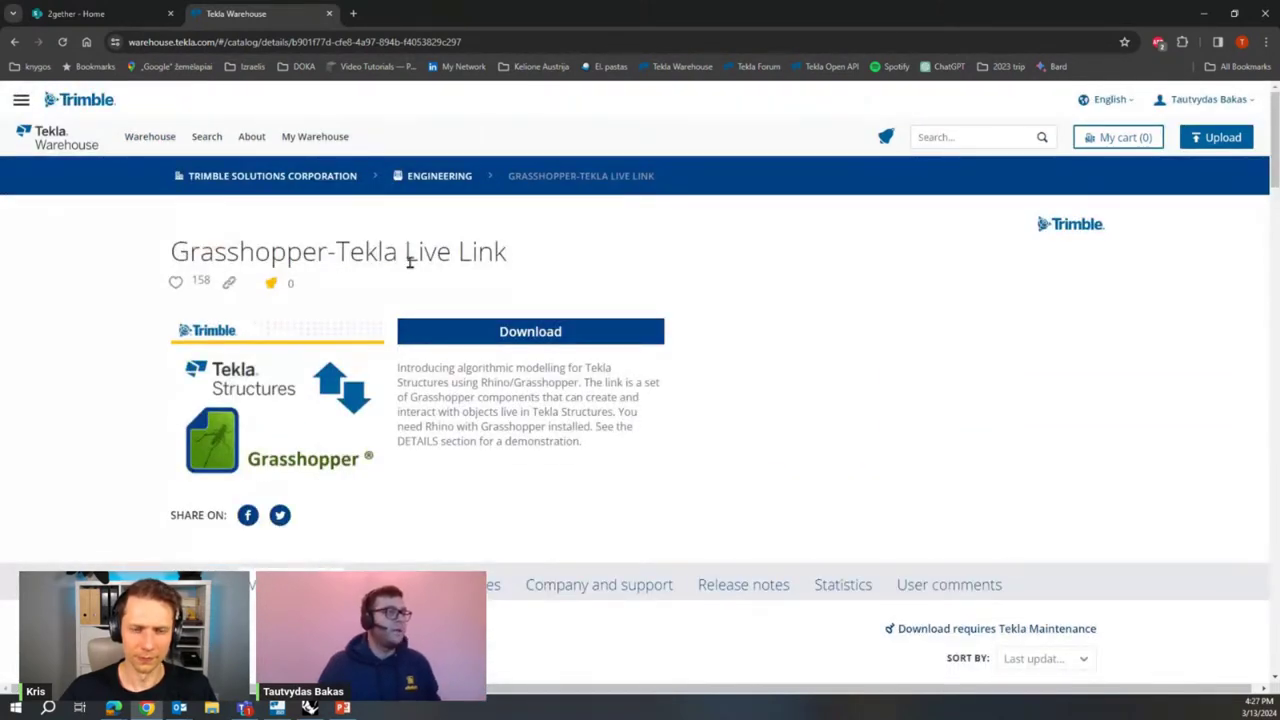
Return to the content alerts and open another content item further down the list.
left_click(885, 137)
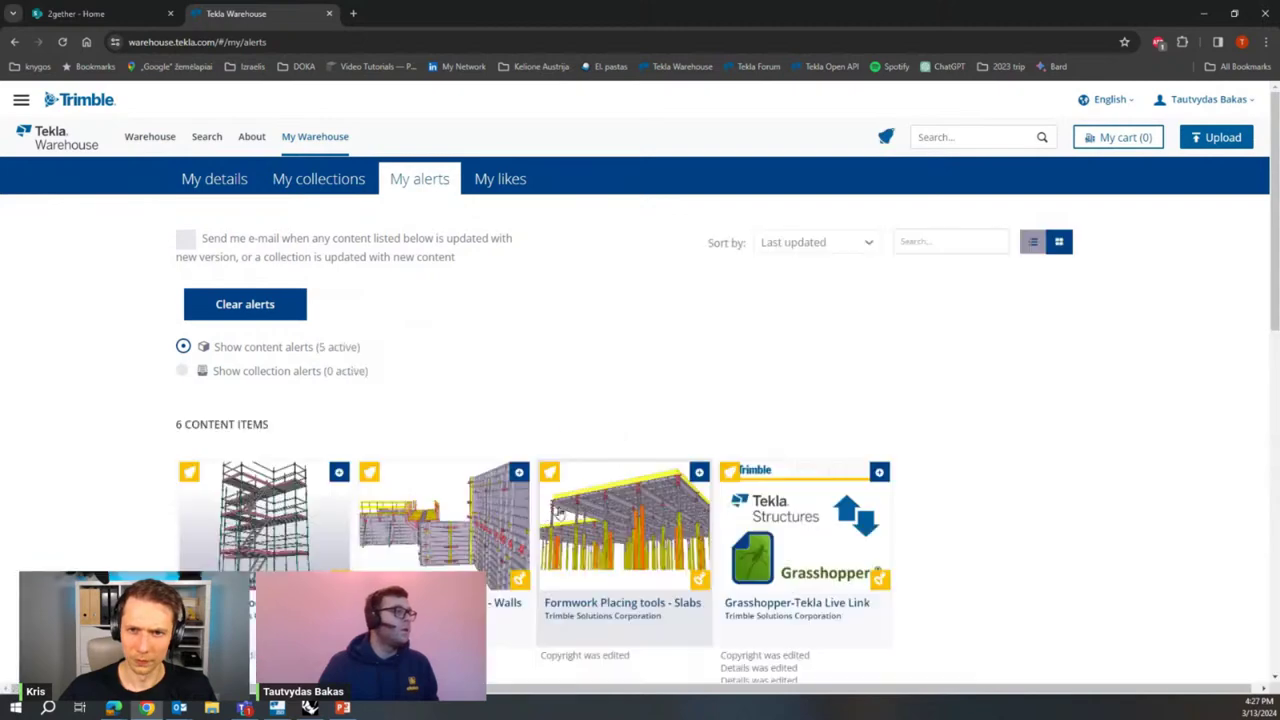
scroll(480, 470, "down", 2)
scroll(325, 530, "down", 3)
left_click(257, 406)
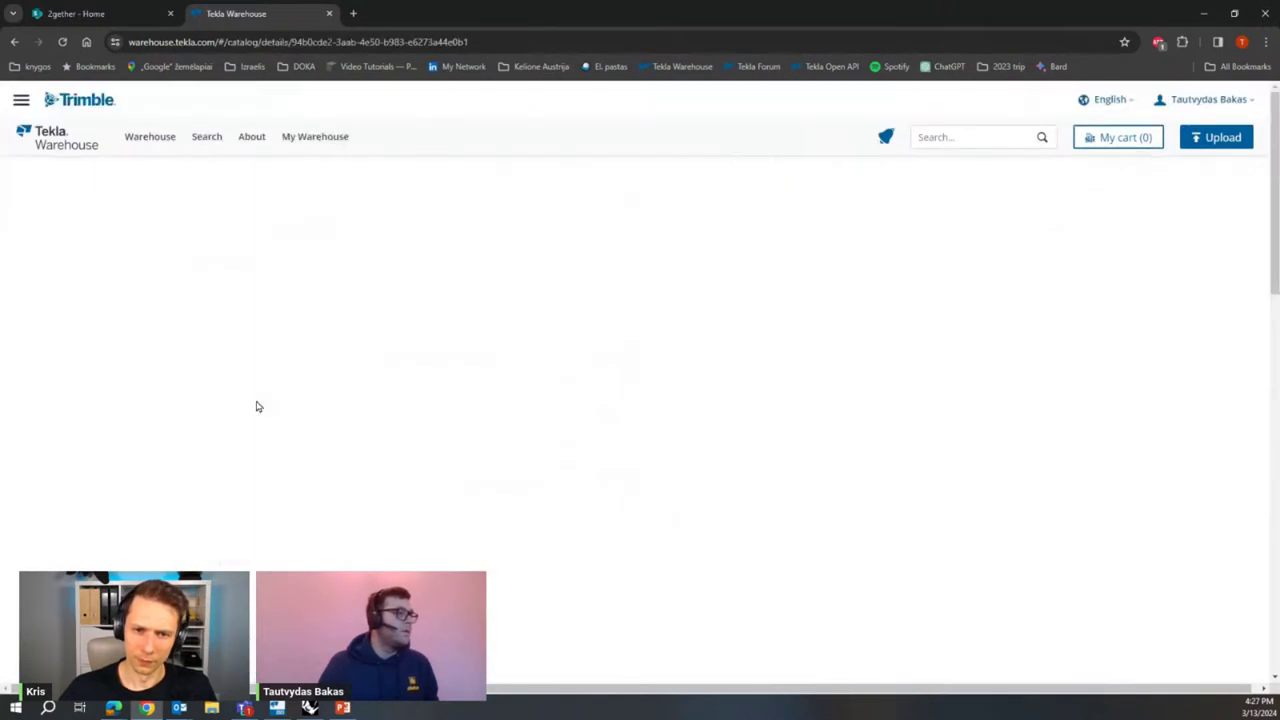
Switch to Tekla Structures and search the applications and components catalog for "gras" to find the Grasshopper Component.
left_click(1188, 14)
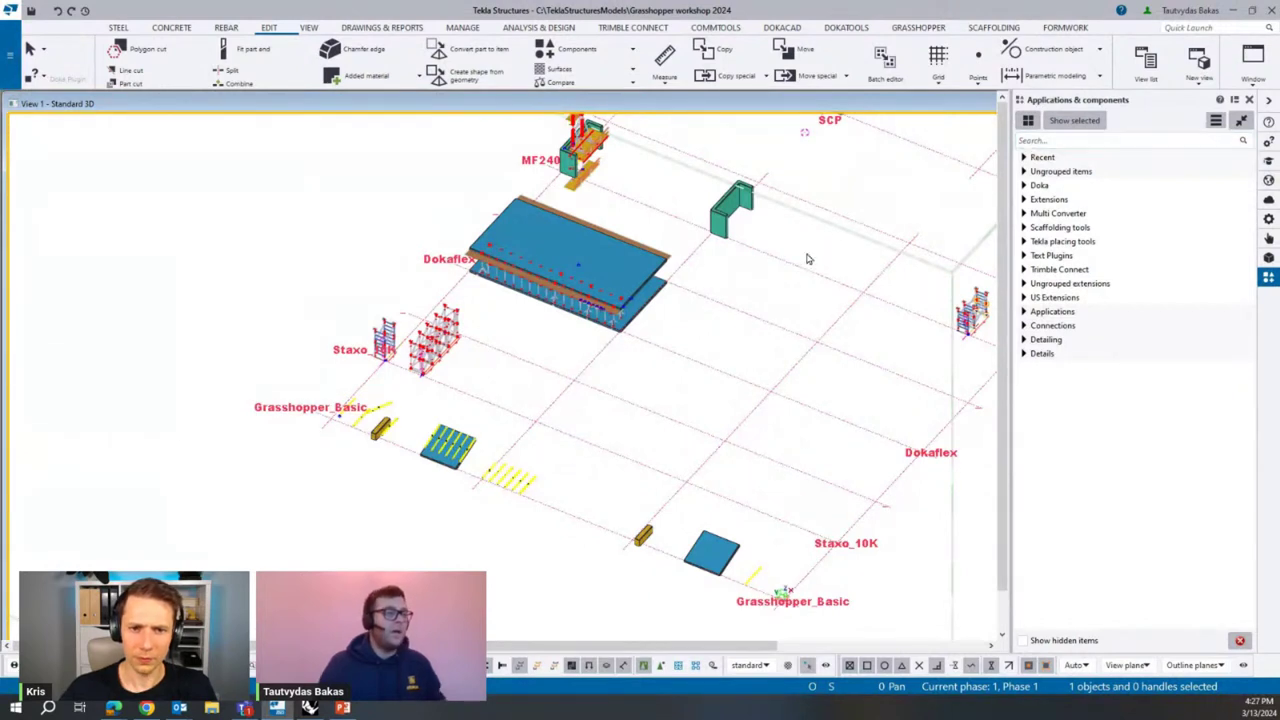
left_click(1063, 141)
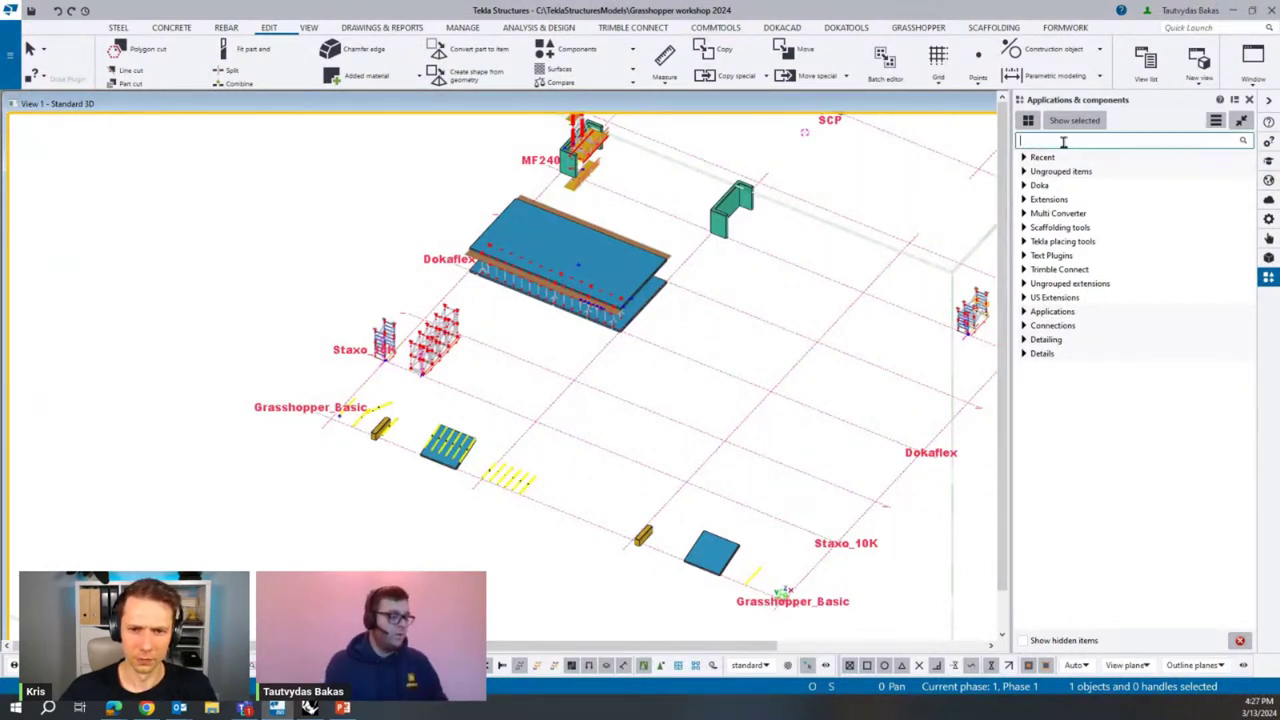
type("grass")
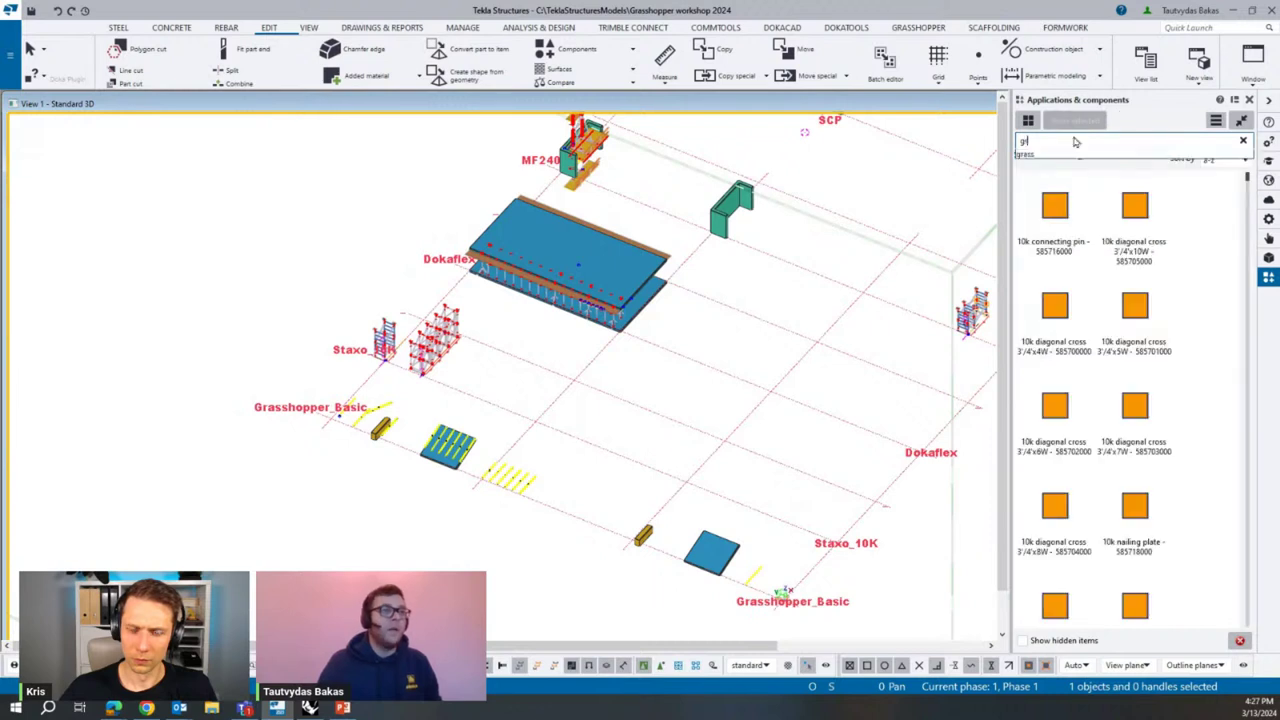
left_click(1060, 232)
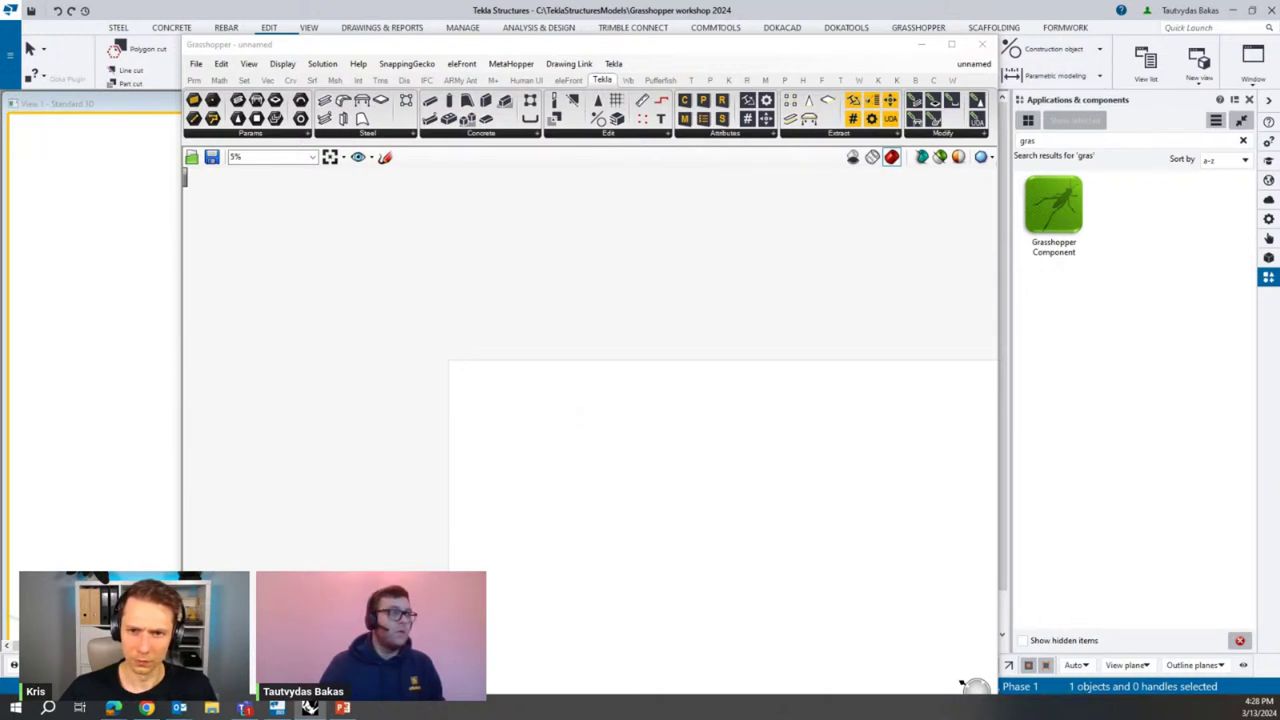
View the Tekla link commands in Grasshopper and open Grasshopper's Components Folder.
left_click(613, 63)
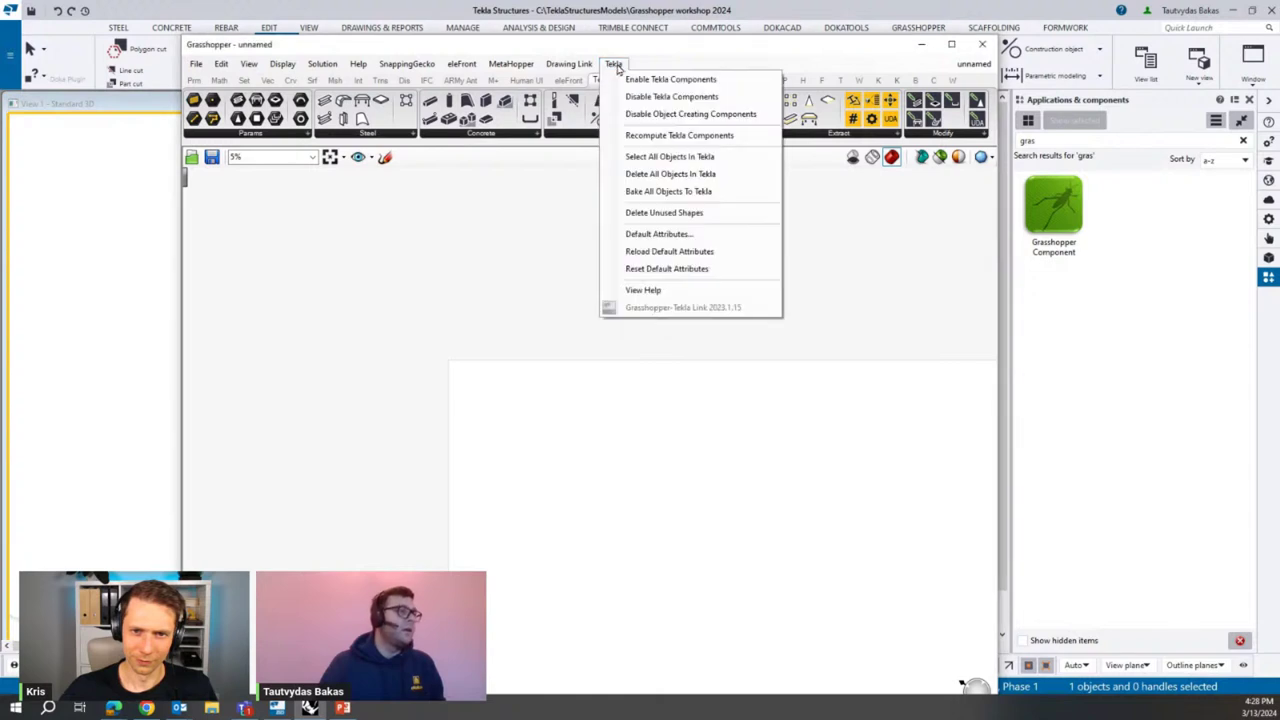
mouse_move(322, 63)
left_click(196, 63)
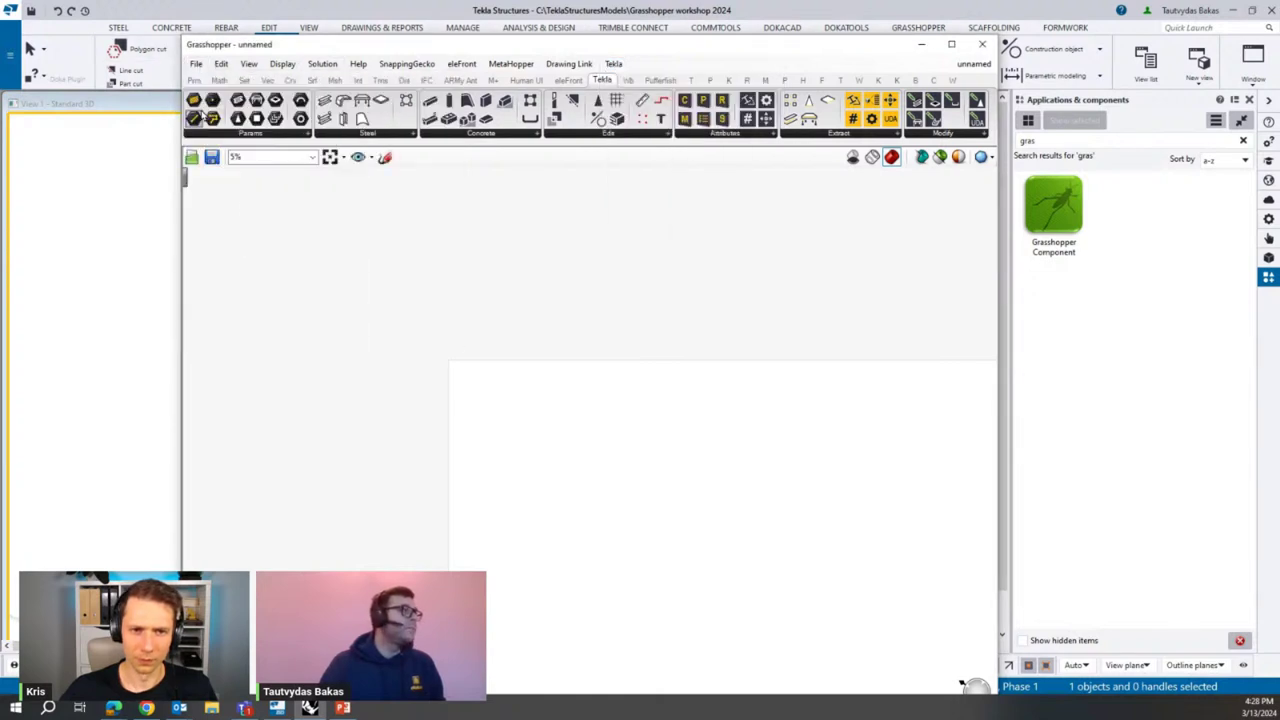
left_click(196, 63)
mouse_move(290, 304)
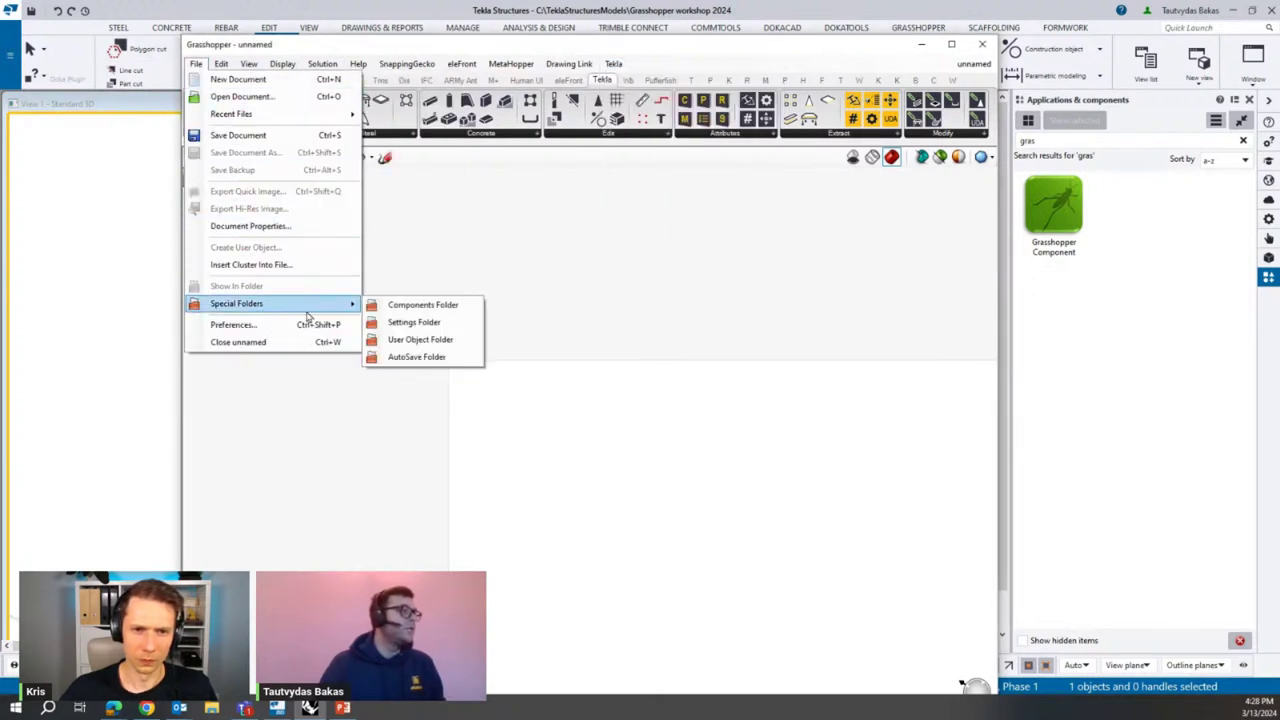
left_click(436, 305)
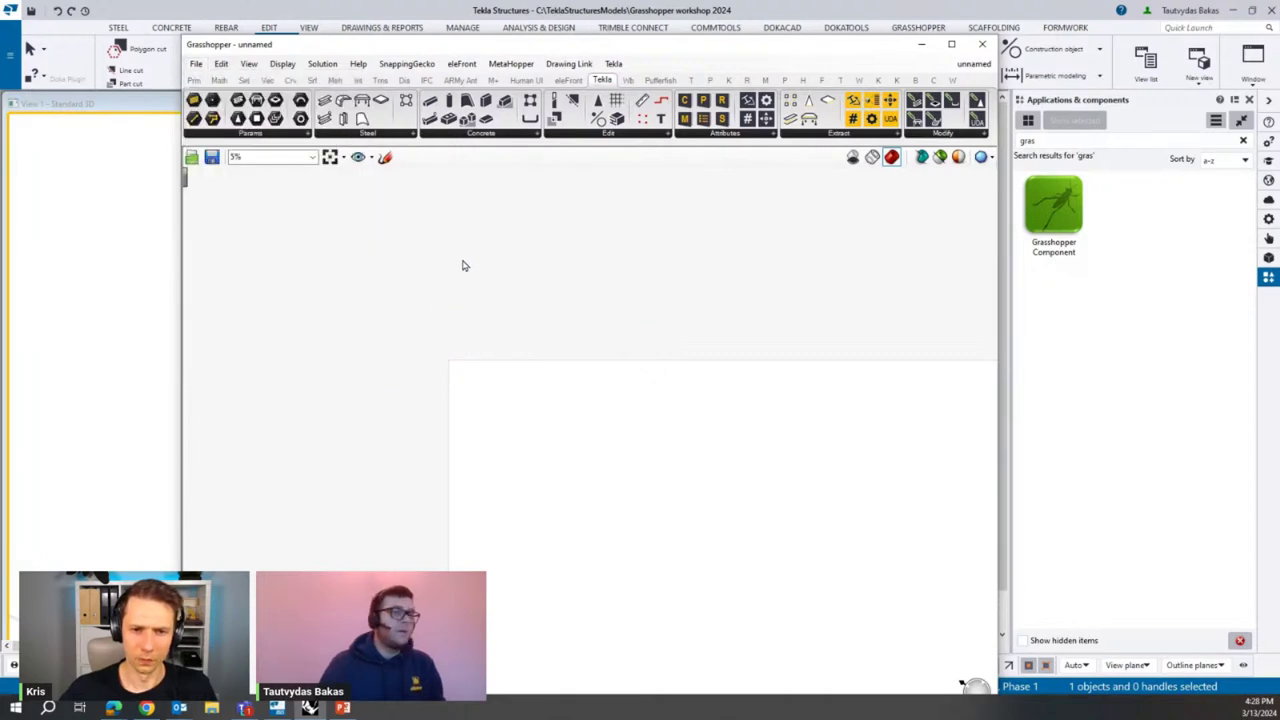
Inspect the file properties of GrasshopperTeklaLink.gha in the Libraries folder and close them without changes.
left_click_drag(688, 78, 718, 96)
left_click(715, 278)
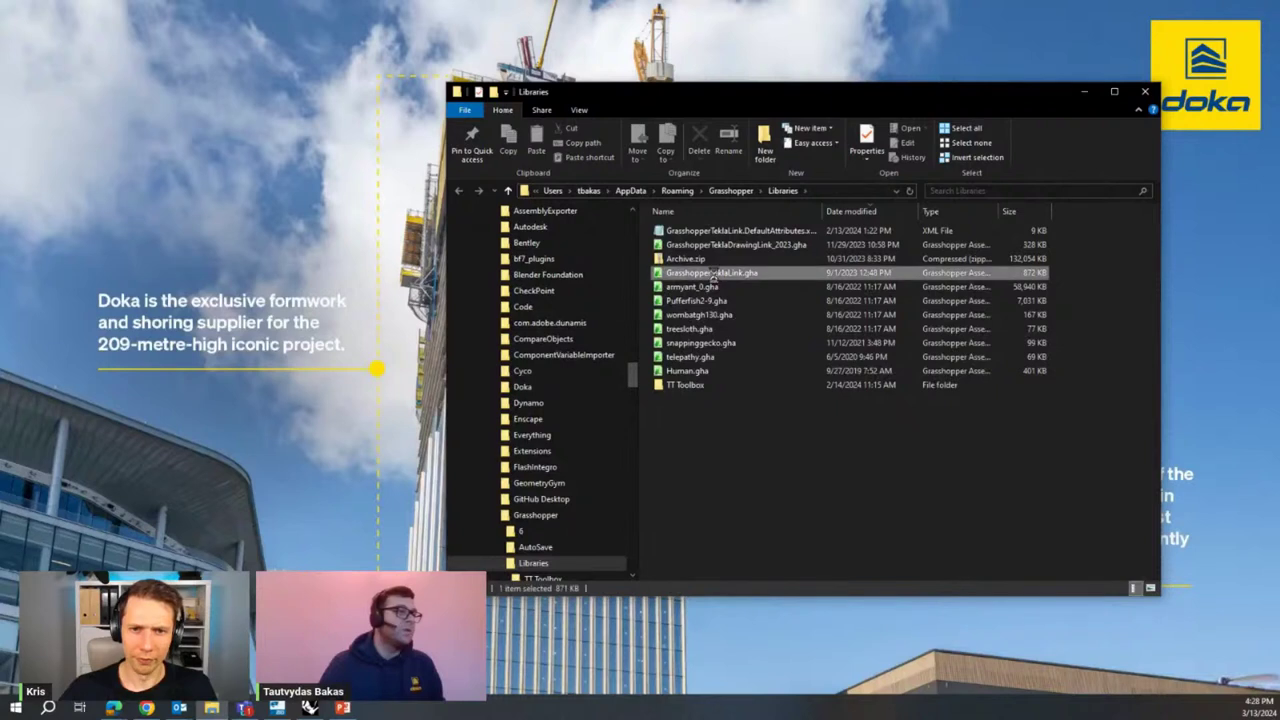
right_click(714, 274)
left_click(773, 594)
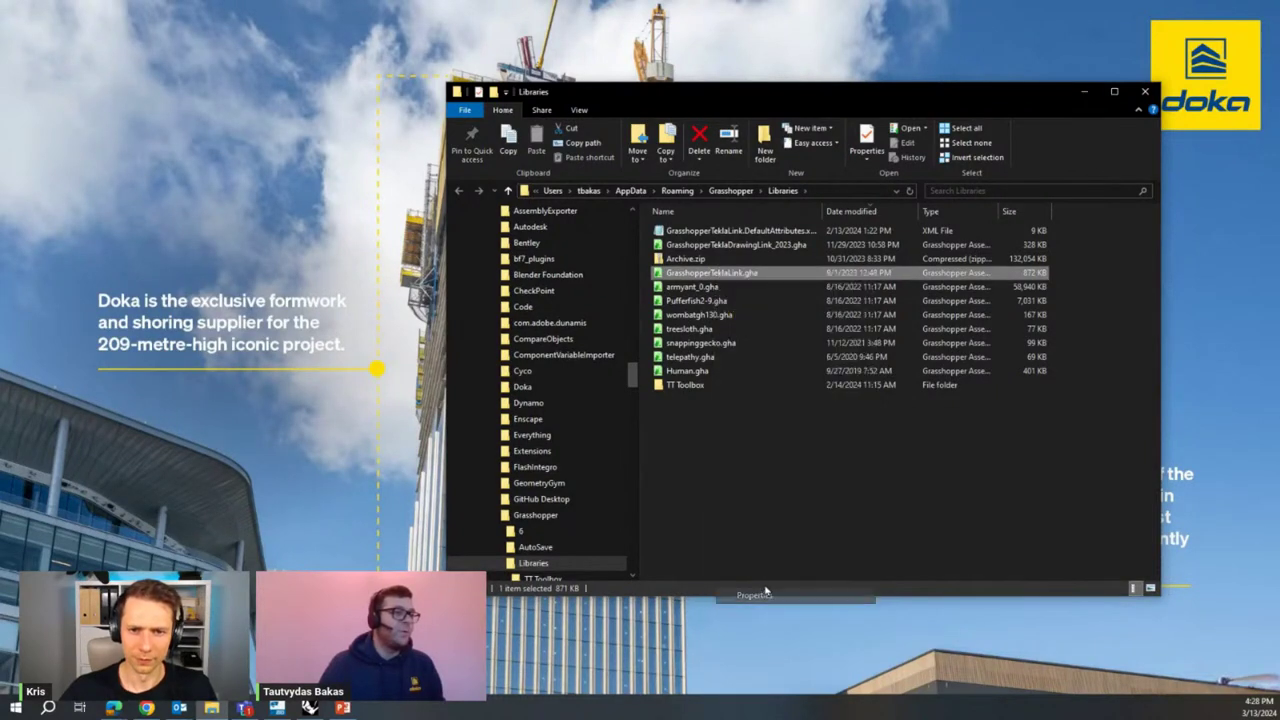
left_click(873, 601)
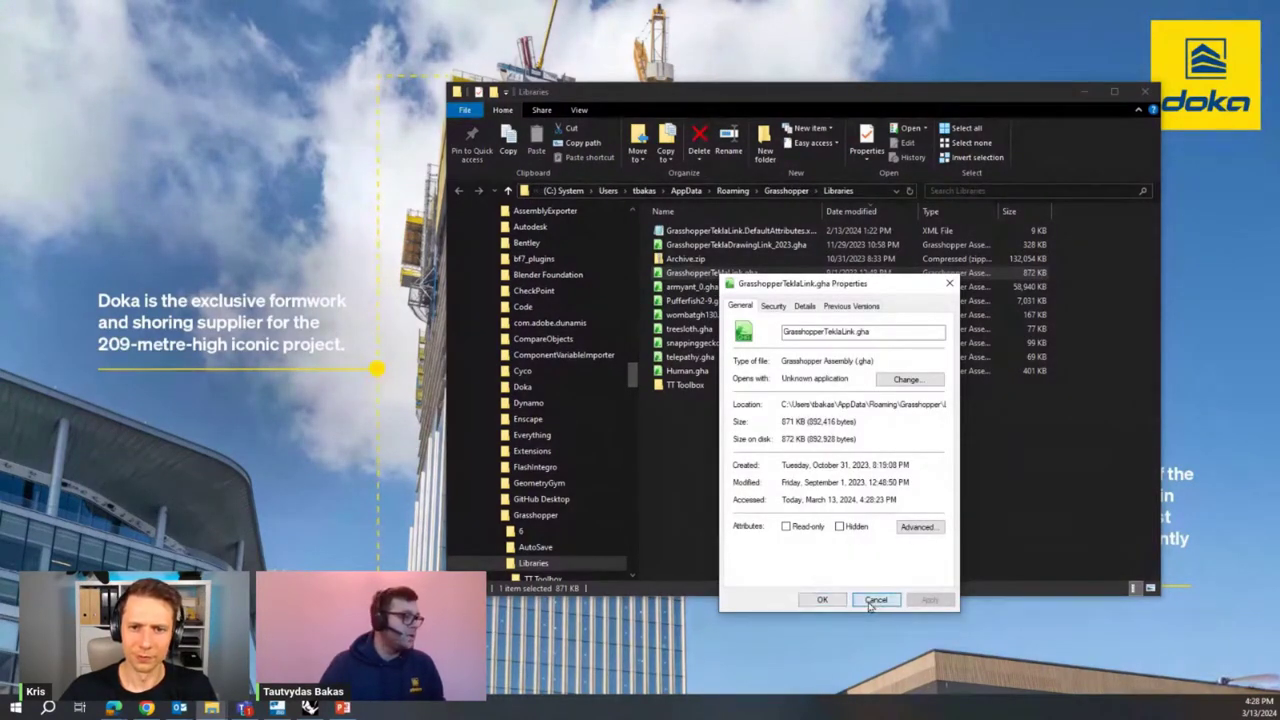
Switch back to Grasshopper, check the installed Grasshopper-Tekla Link version, and move the window out of the way.
left_click(309, 708)
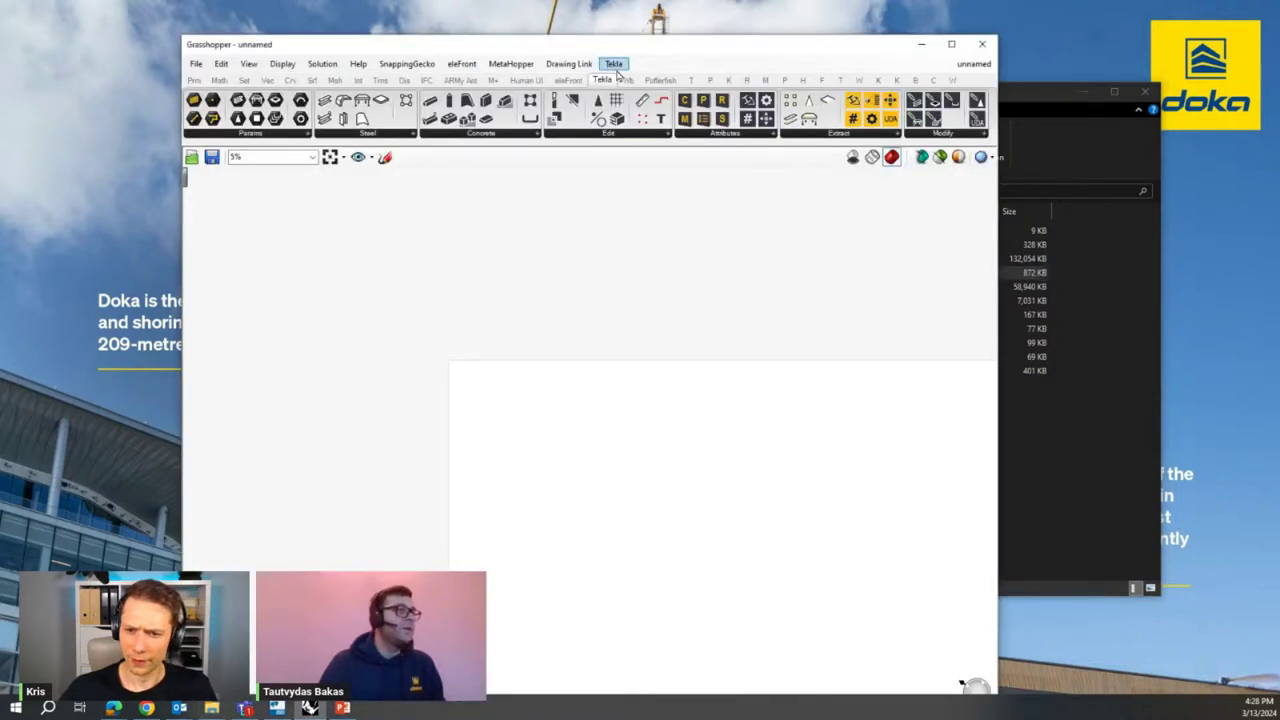
left_click(614, 64)
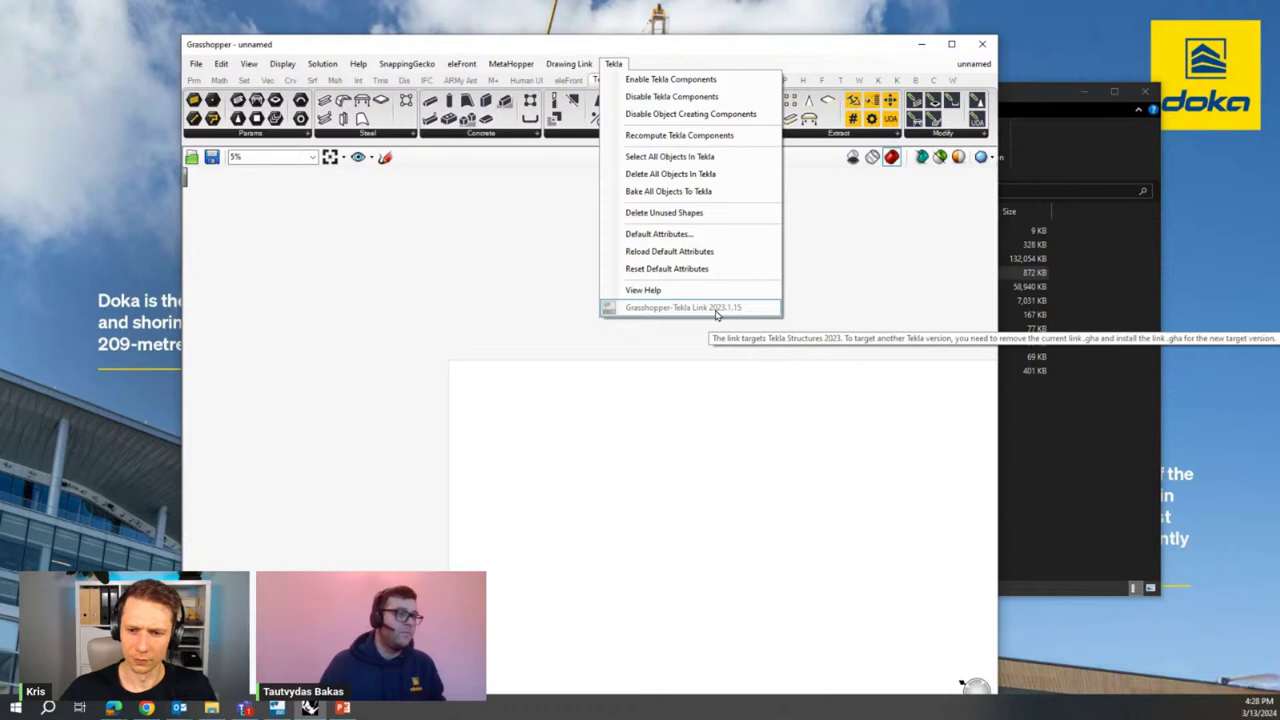
left_click(628, 430)
left_click_drag(632, 45, 1279, 170)
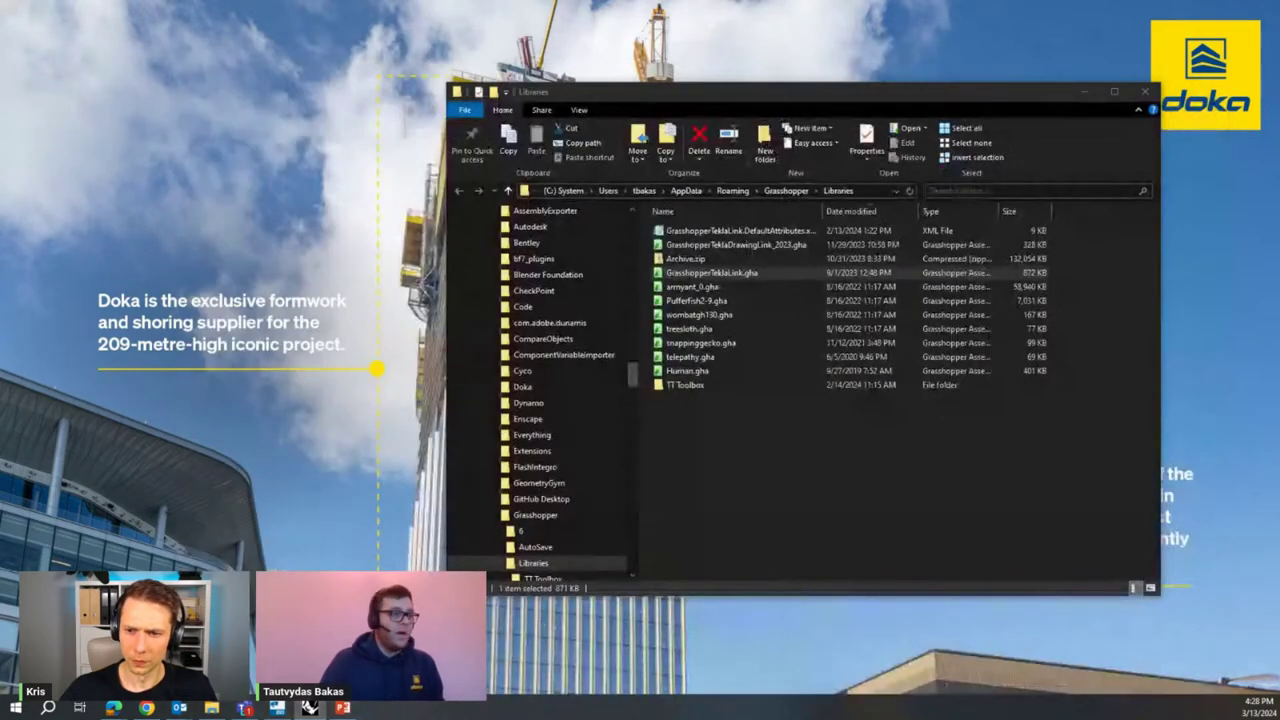
Switch to Tekla Structures and open the settings of the Grasshopper Component.
left_click(277, 707)
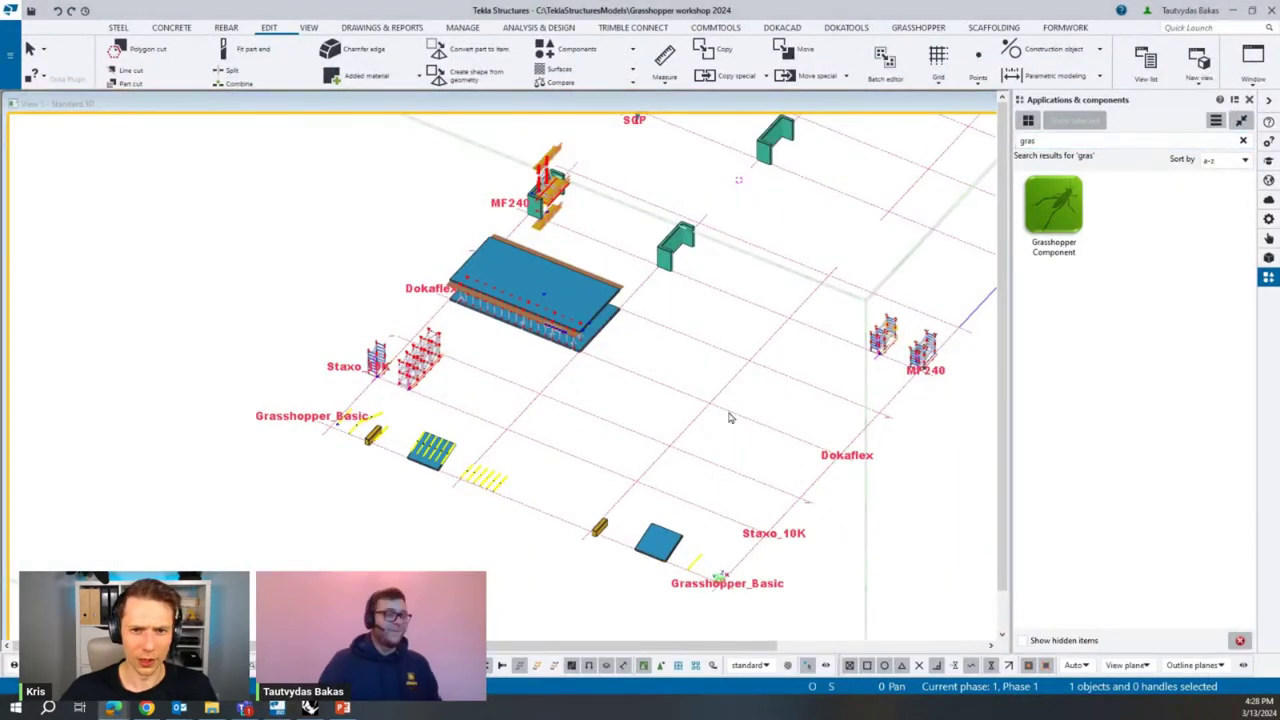
middle_click_drag(327, 491, 312, 496)
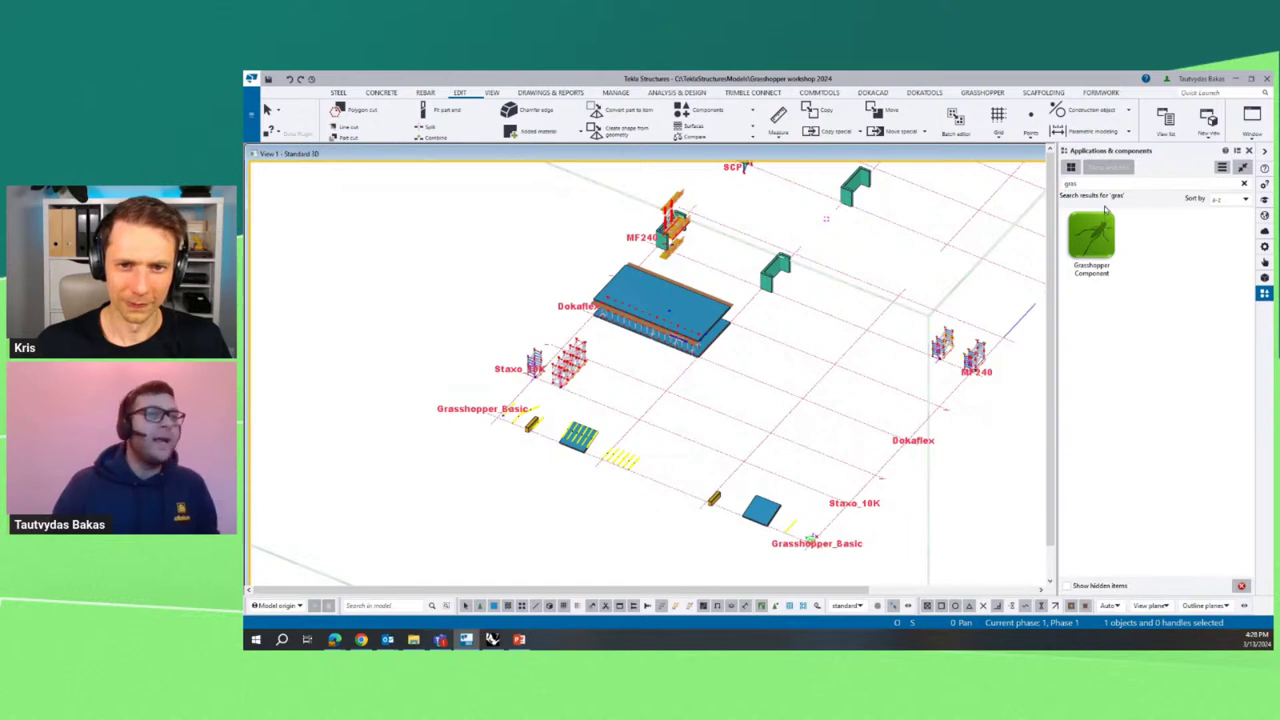
left_click(1090, 243)
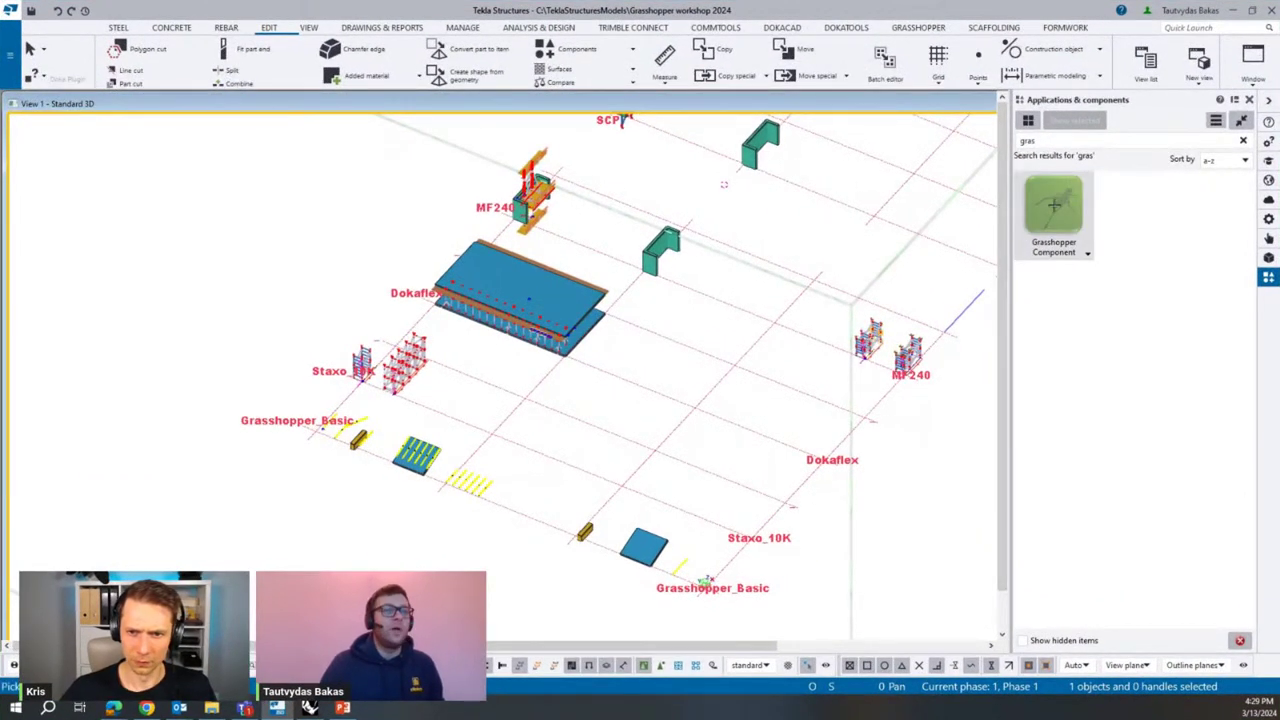
double_click(1039, 212)
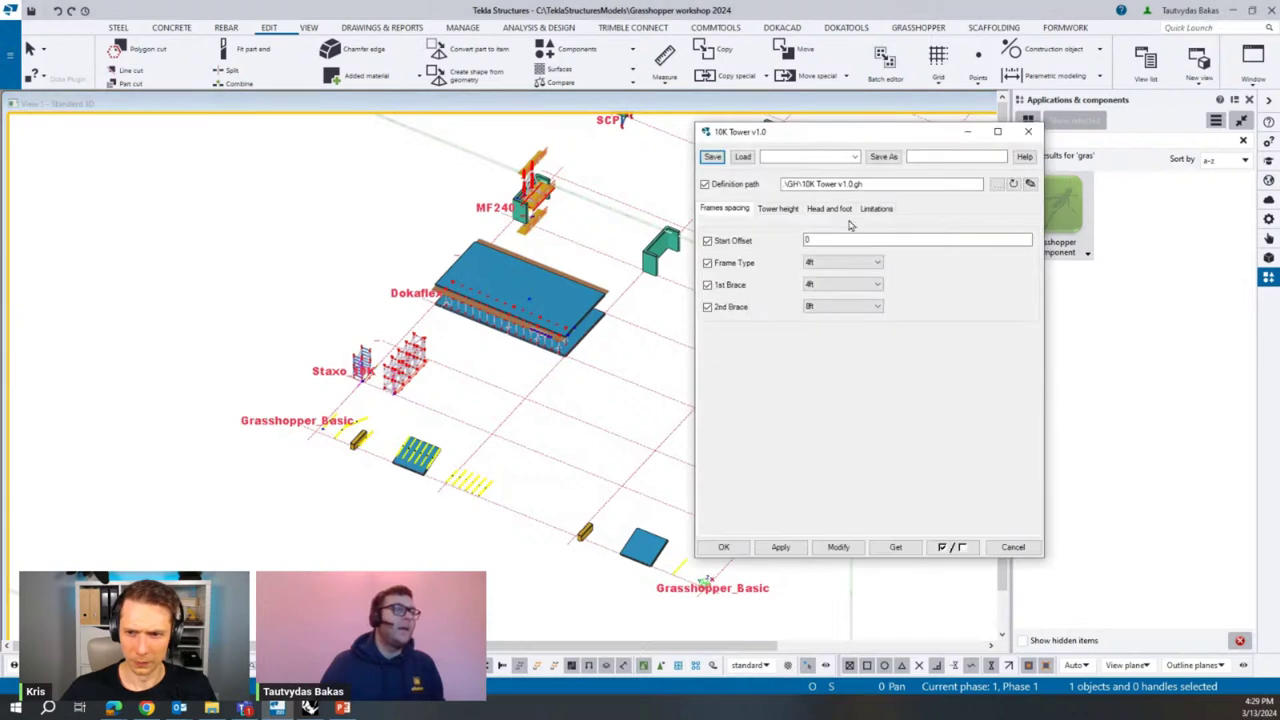
Clear the component's definition path, reload it without a definition, and move the settings dialog aside.
key("Delete")
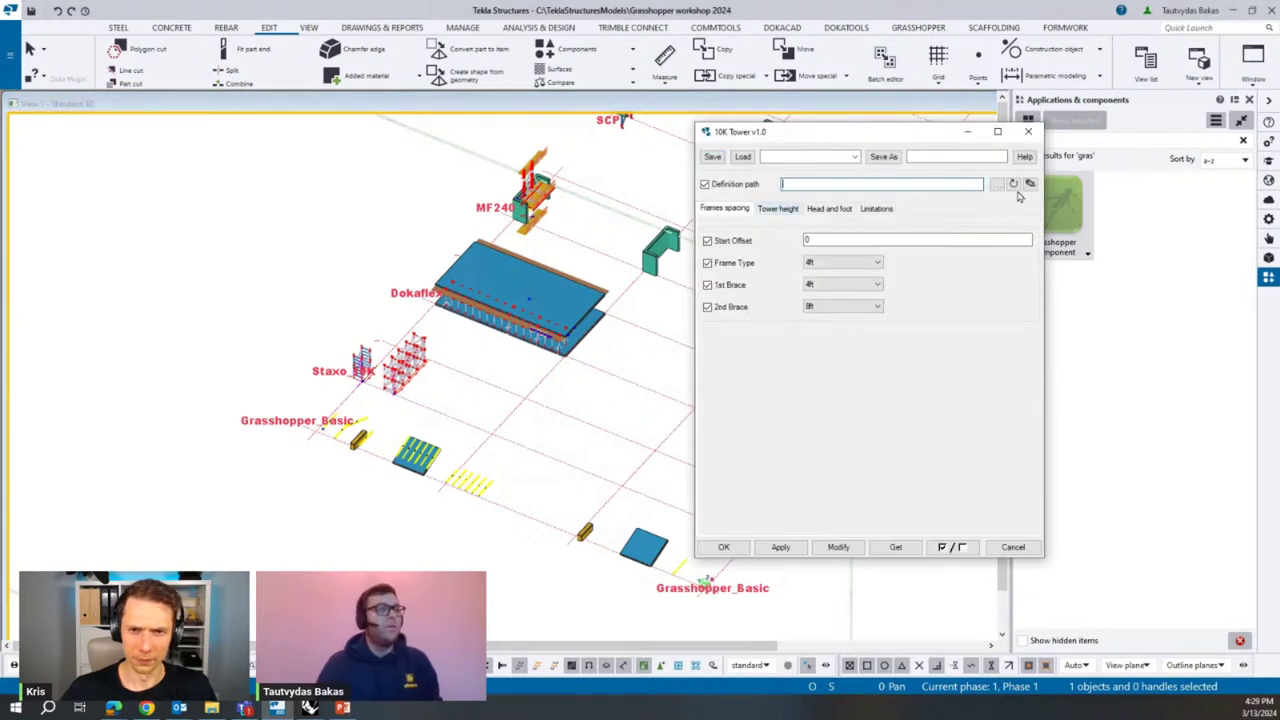
left_click(1014, 187)
left_click_drag(750, 139, 658, 133)
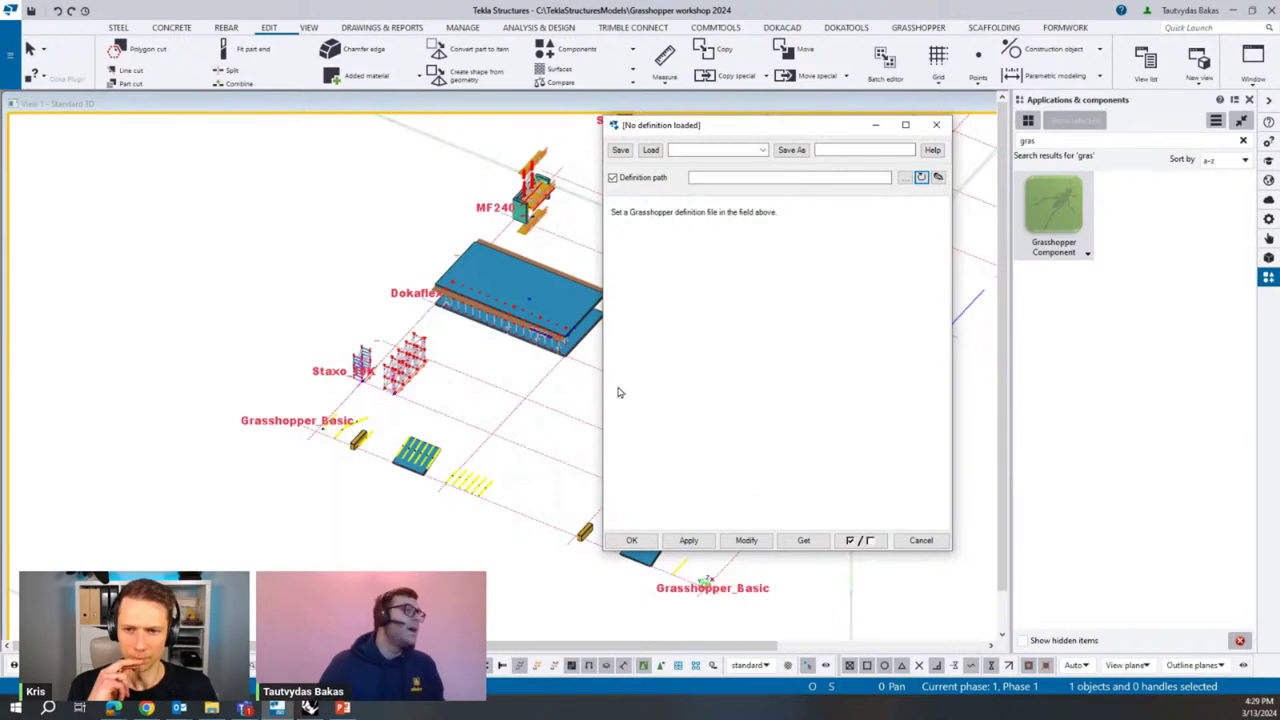
Load Grasshopper Basic.gh from the model's GH folder as the component's definition.
scroll(460, 485, "up", 5)
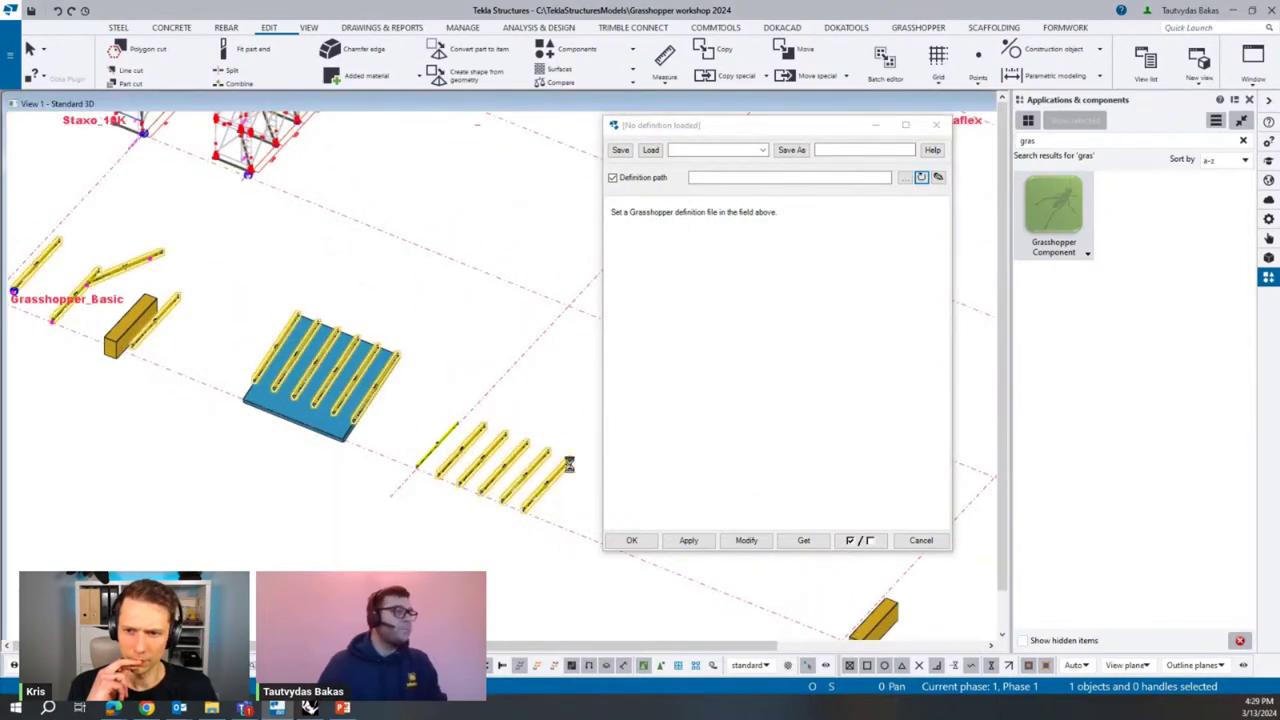
left_click(905, 178)
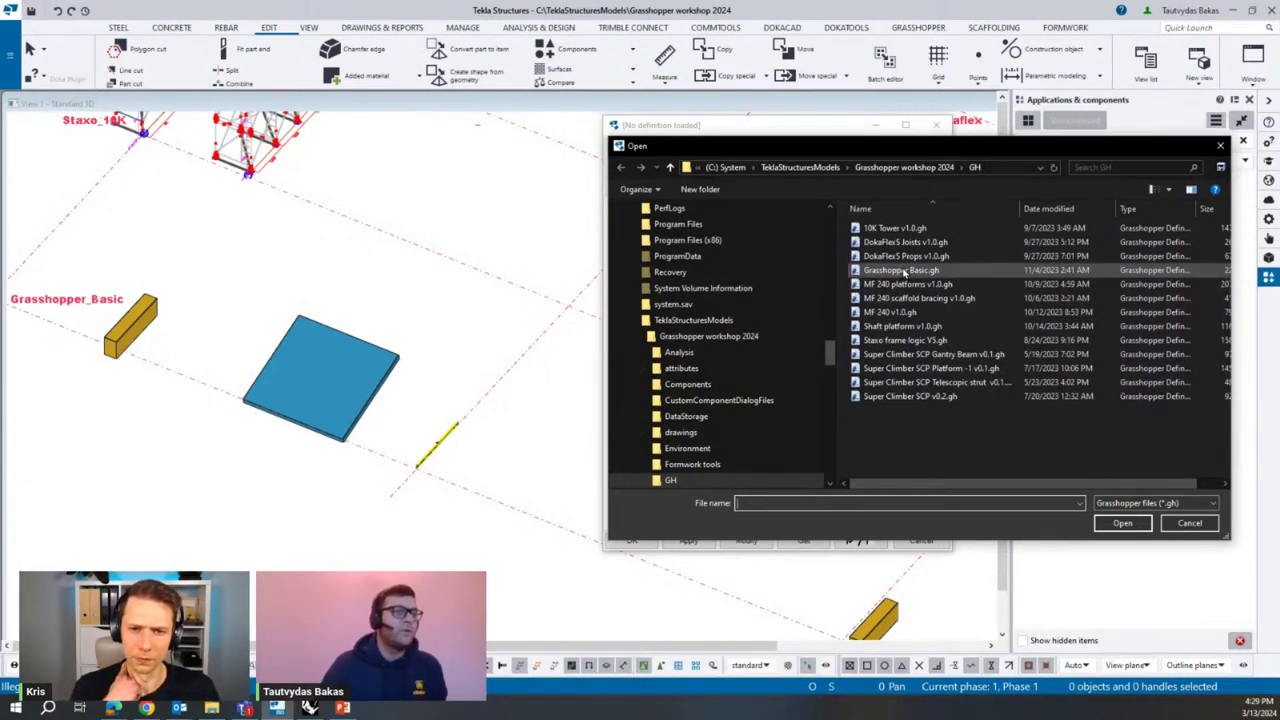
left_click(905, 271)
left_click(1121, 526)
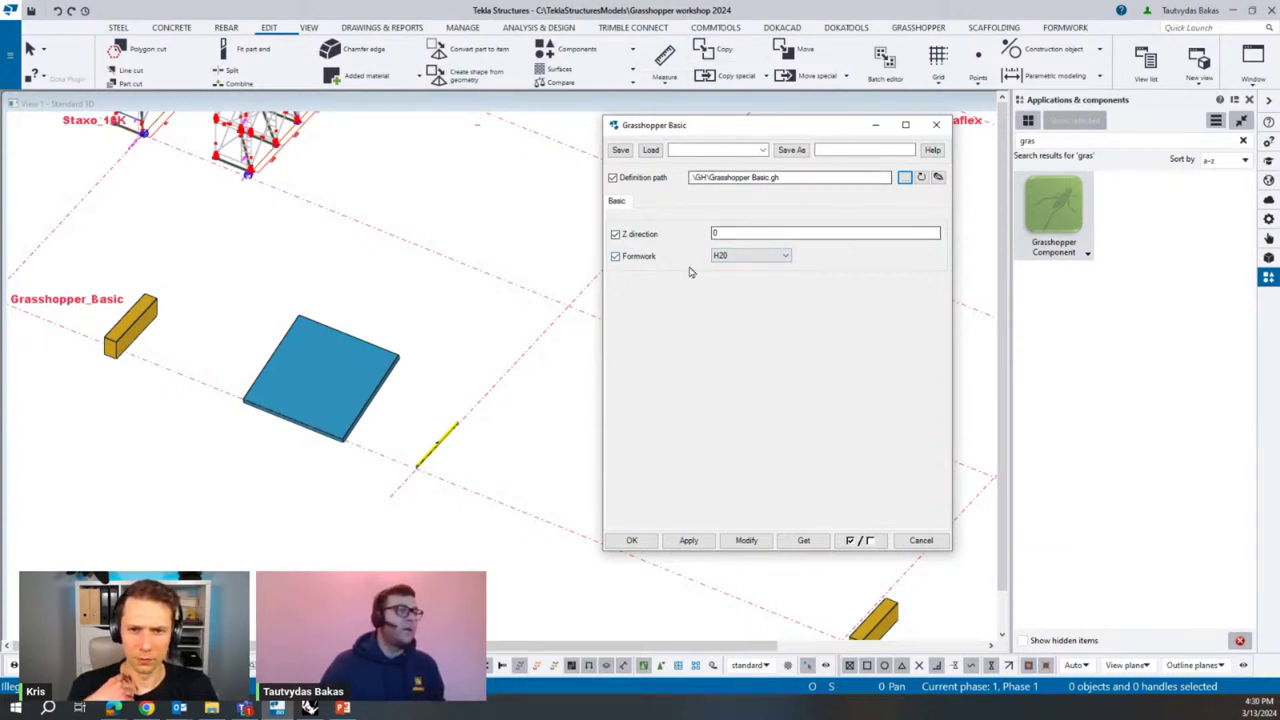
Examine where the Grasshopper component is available among the custom Grasshopper and DokaCAD toolsets.
scroll(534, 351, "down", 3)
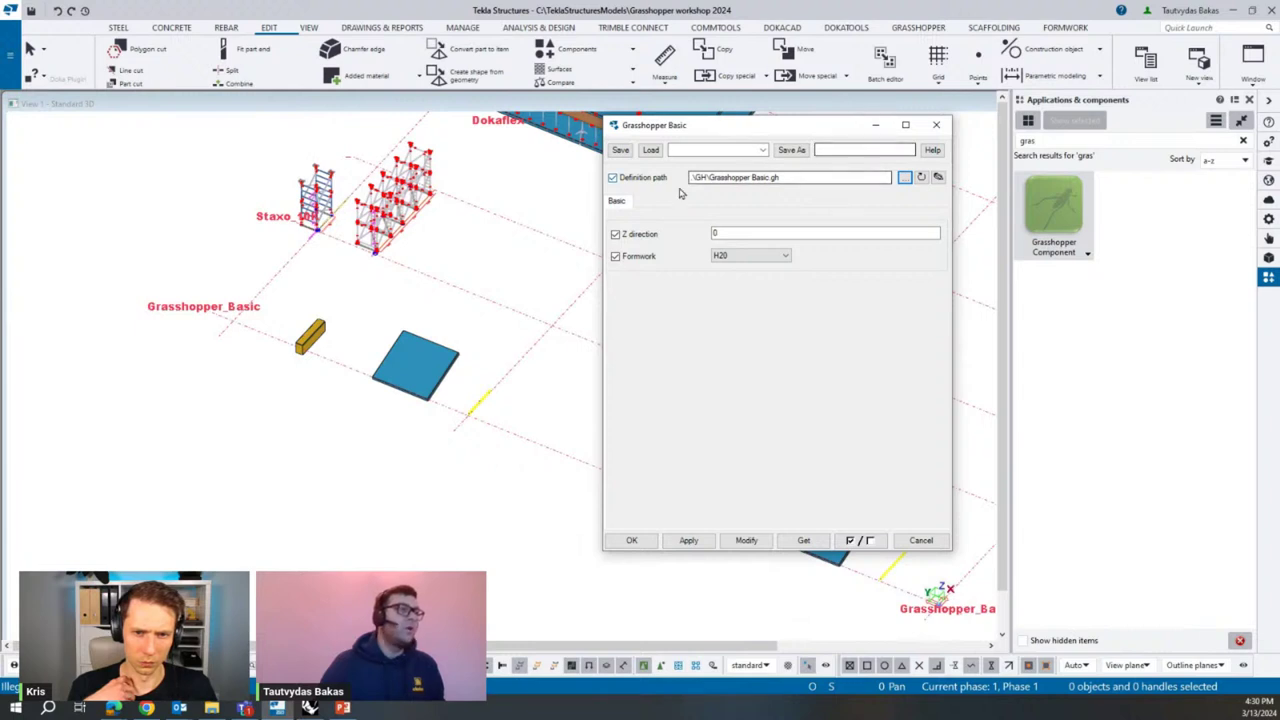
left_click(910, 28)
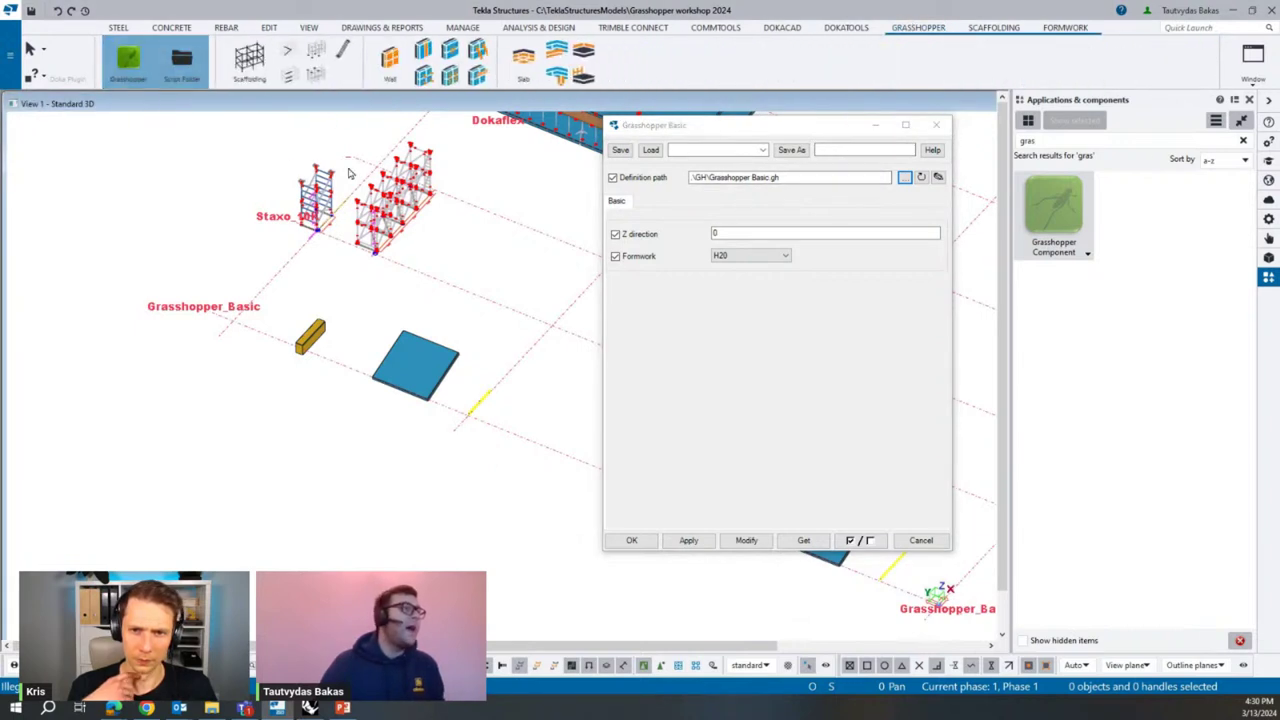
left_click(782, 28)
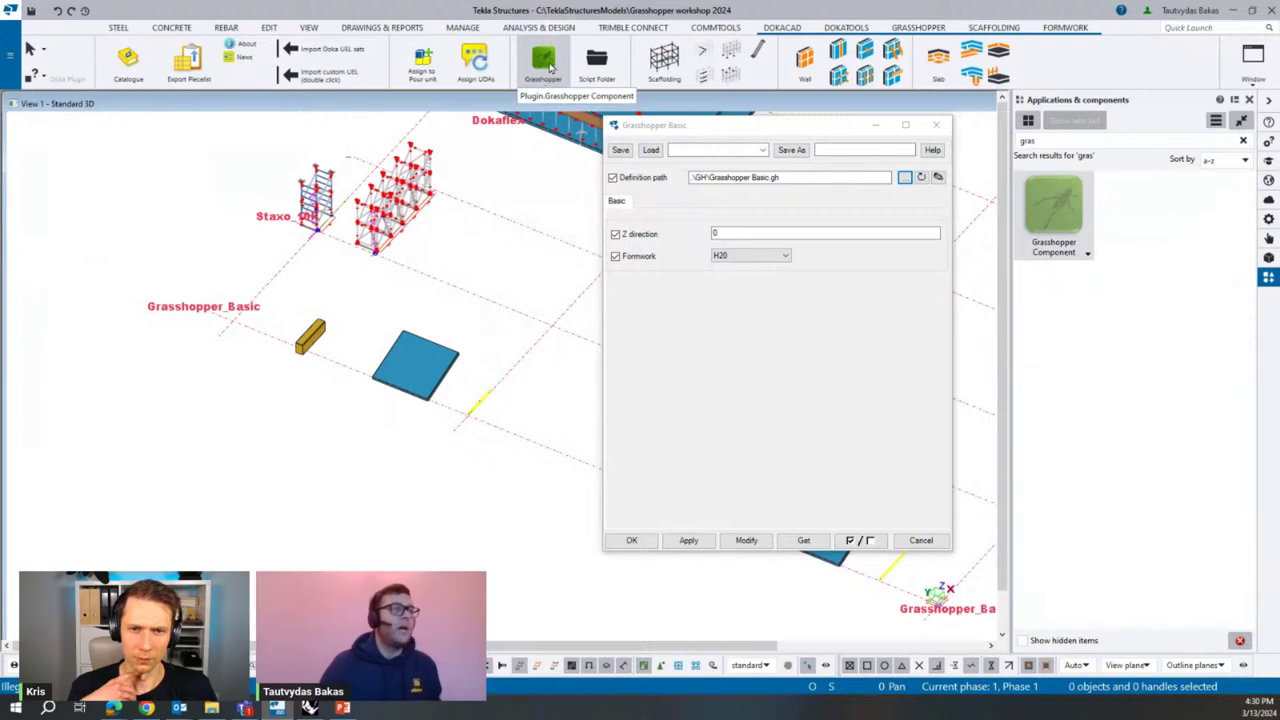
Start placing the Grasshopper component at Grasshopper_Basic, giving a point and a polyline with segments of about 7'-0" and 6'-0" as inputs.
left_click(1058, 212)
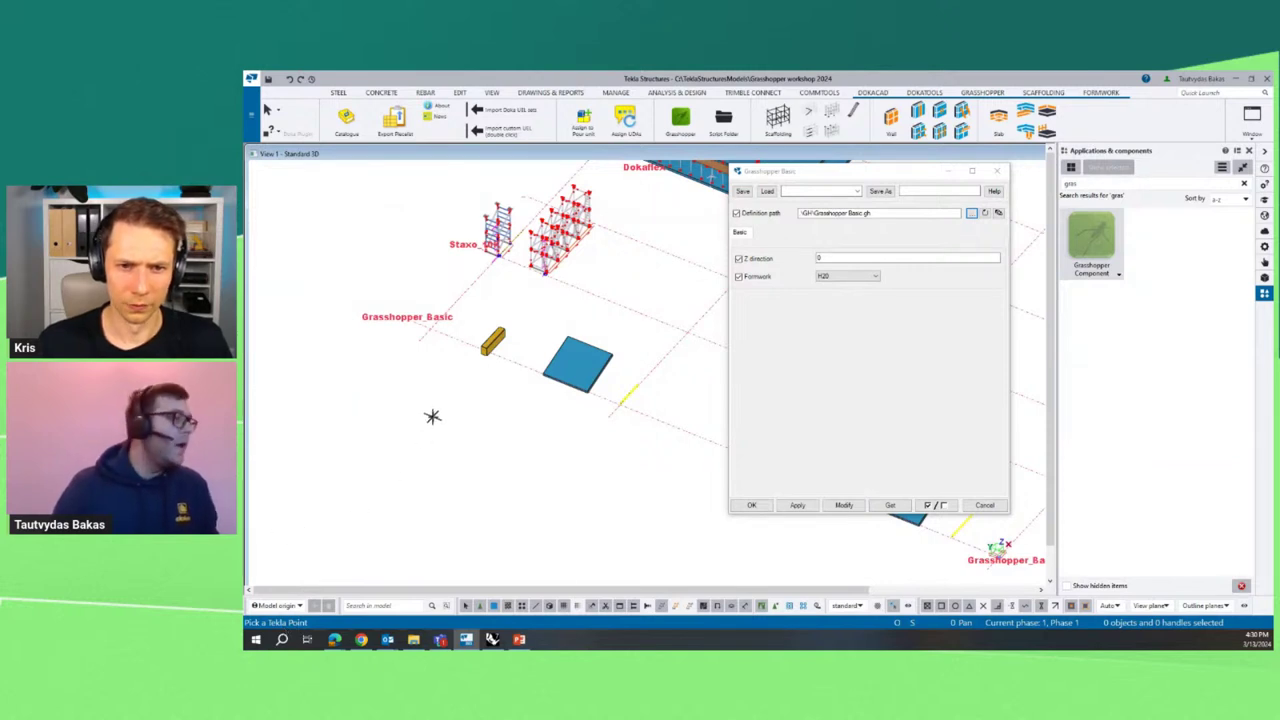
scroll(449, 323, "up", 6)
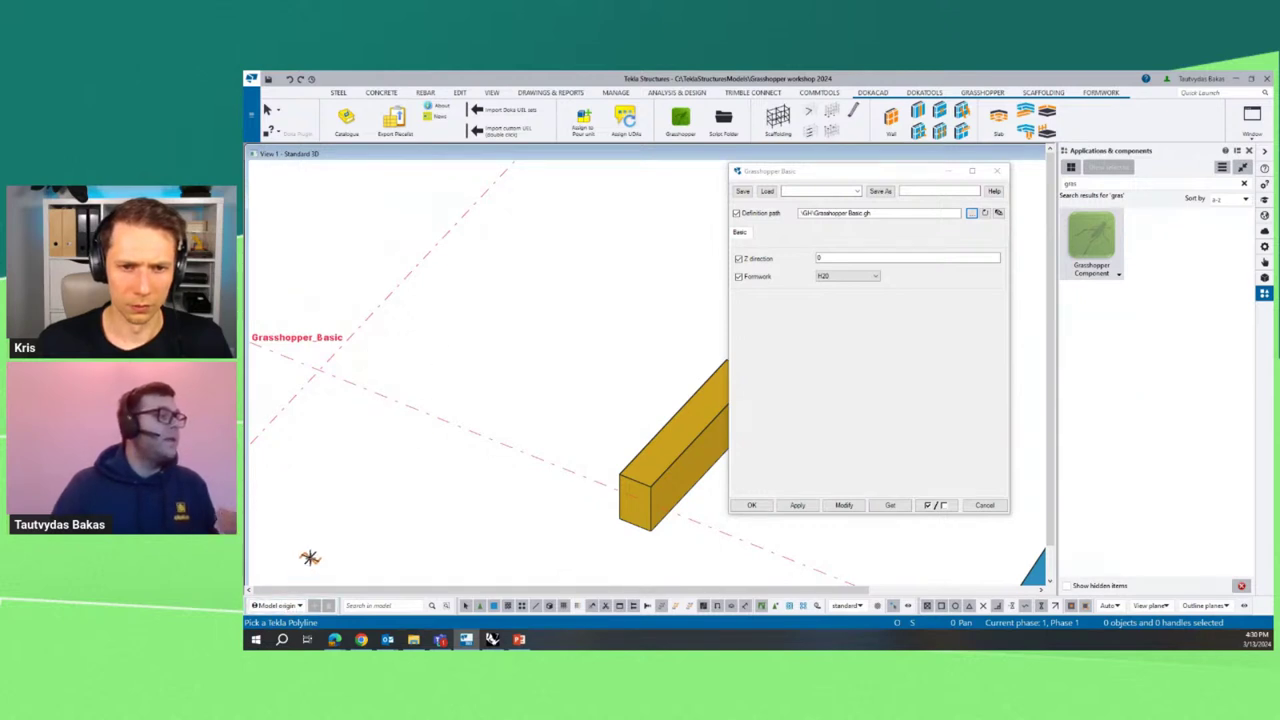
left_click(433, 417)
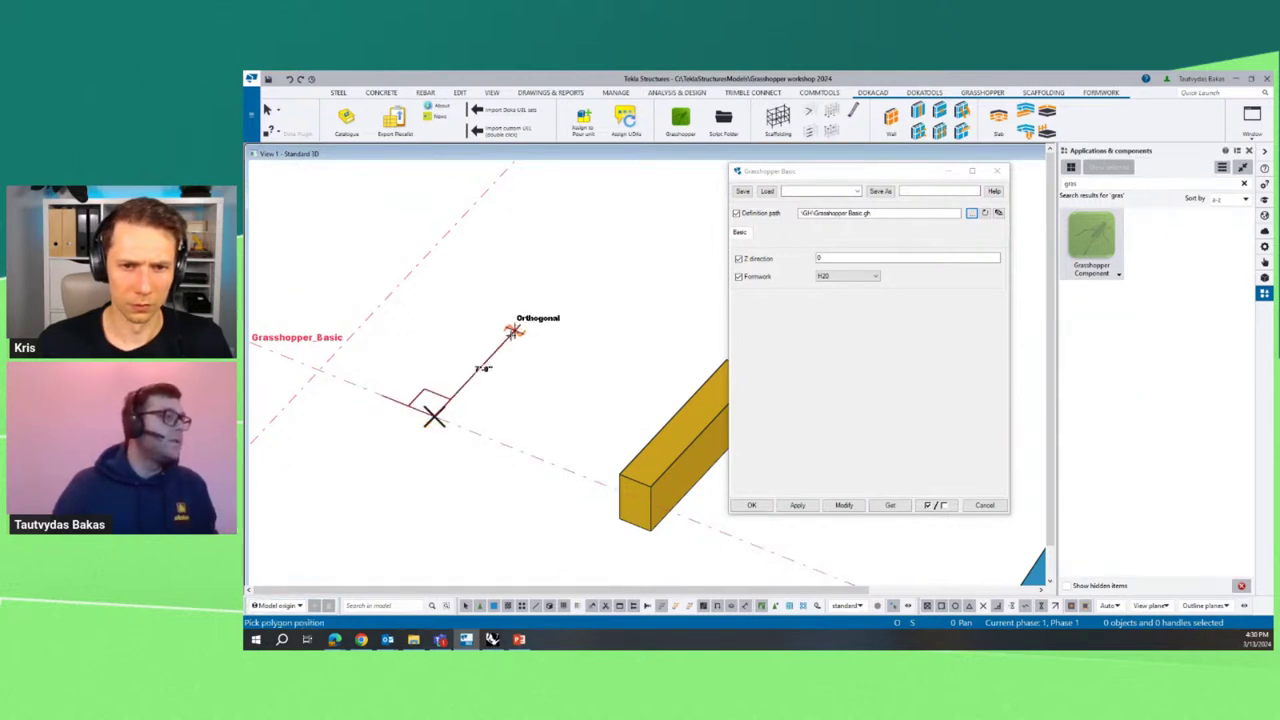
left_click(514, 332)
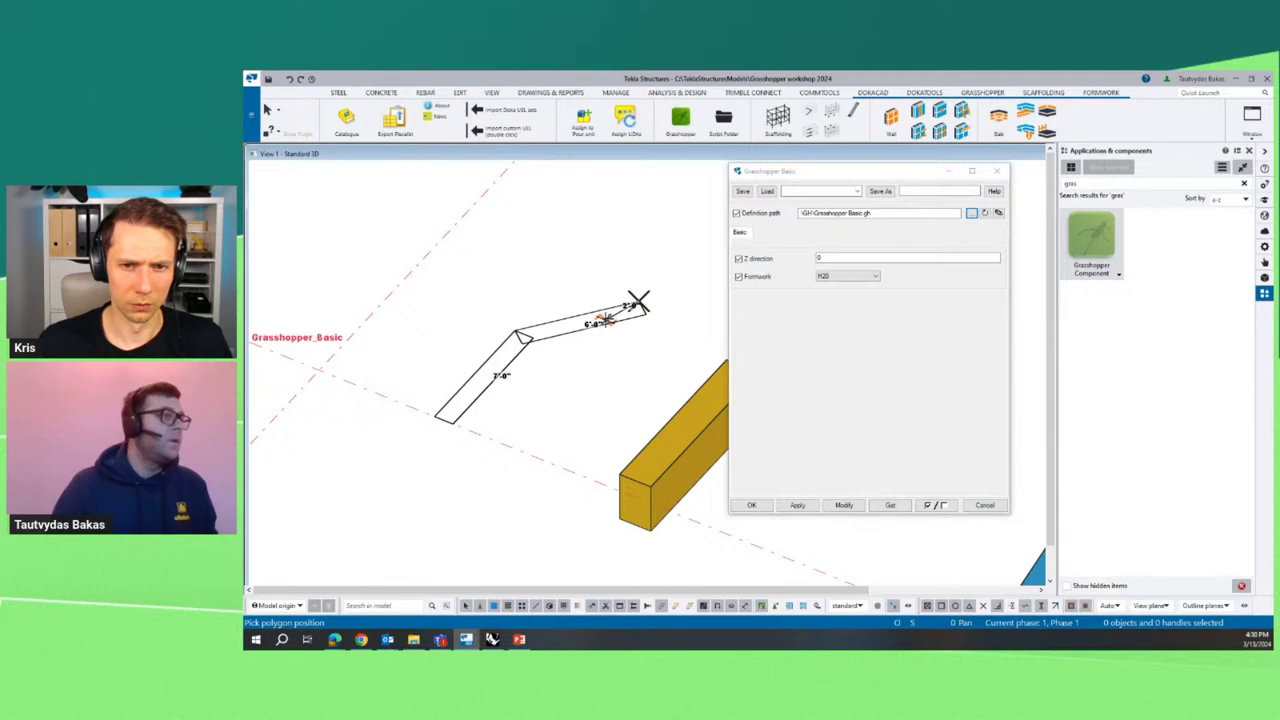
middle_click(608, 318)
scroll(477, 316, "down", 4)
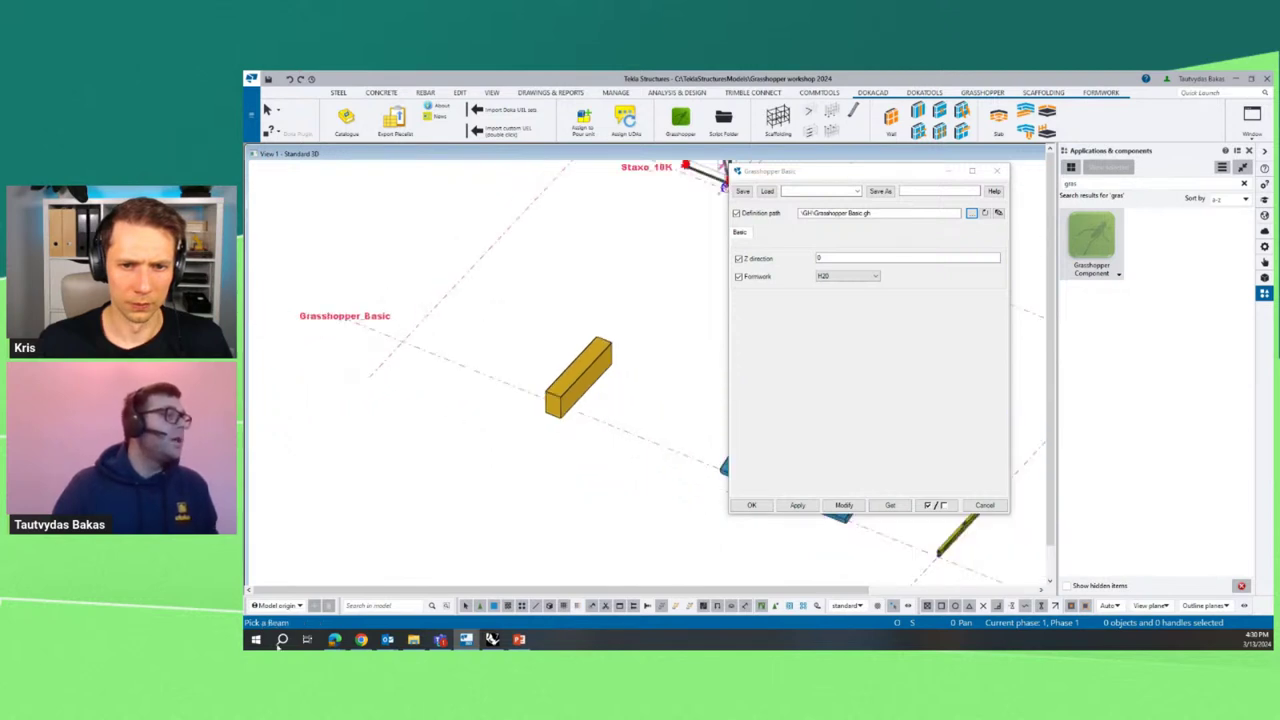
Give the solid timber beam, the blue plate and the single H20 girder as the remaining inputs, and finish the component placement.
left_click(574, 378)
scroll(397, 374, "down", 3)
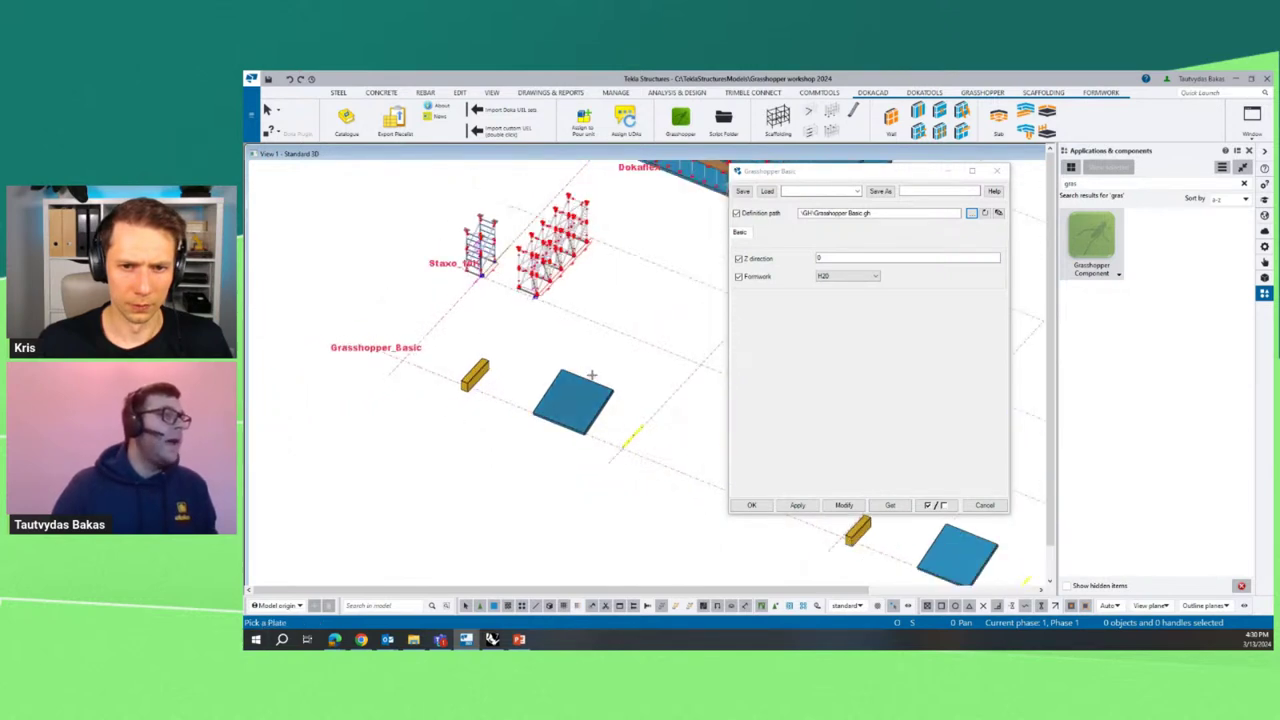
scroll(588, 380, "up", 4)
left_click(567, 403)
scroll(574, 394, "down", 2)
scroll(580, 449, "up", 4)
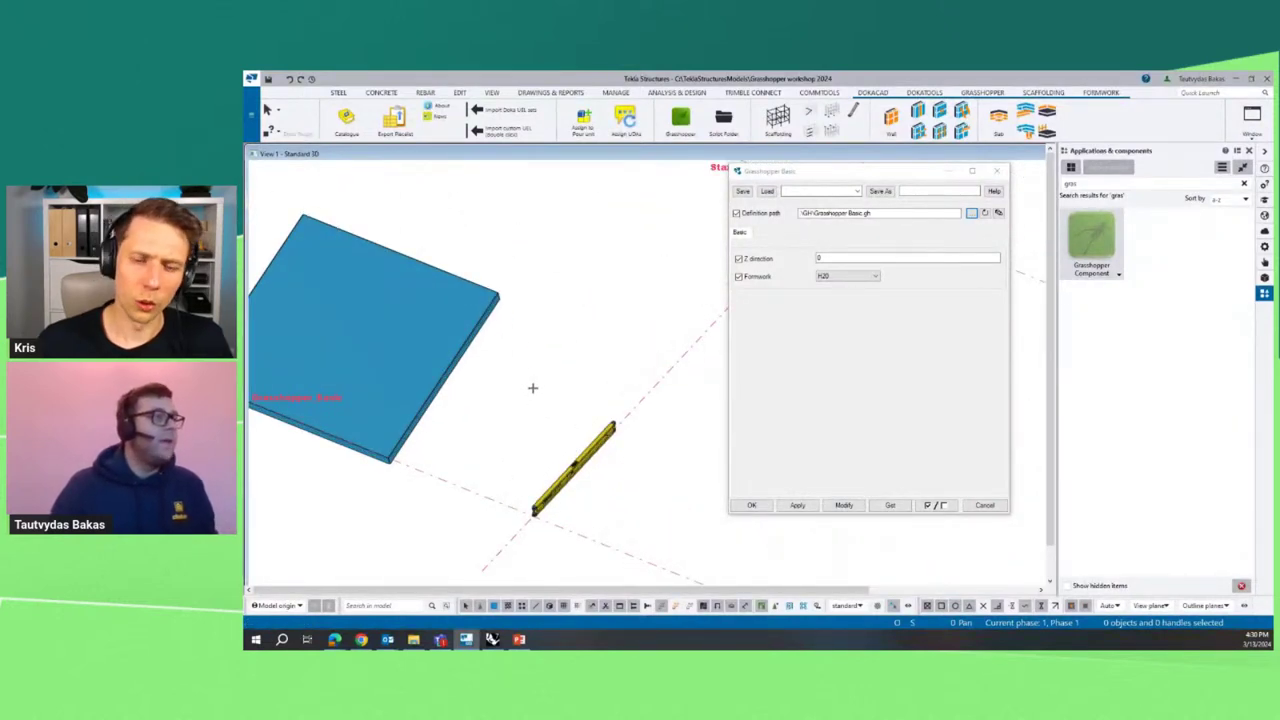
scroll(530, 390, "down", 3)
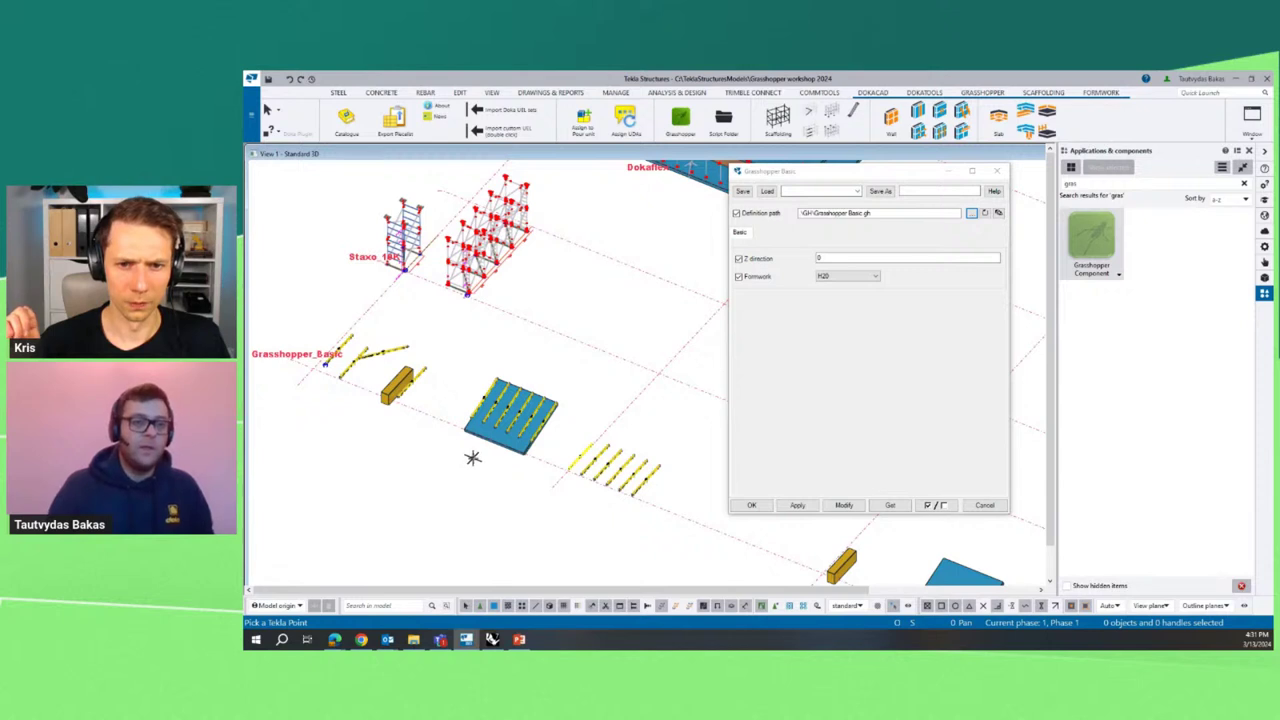
right_click(493, 355)
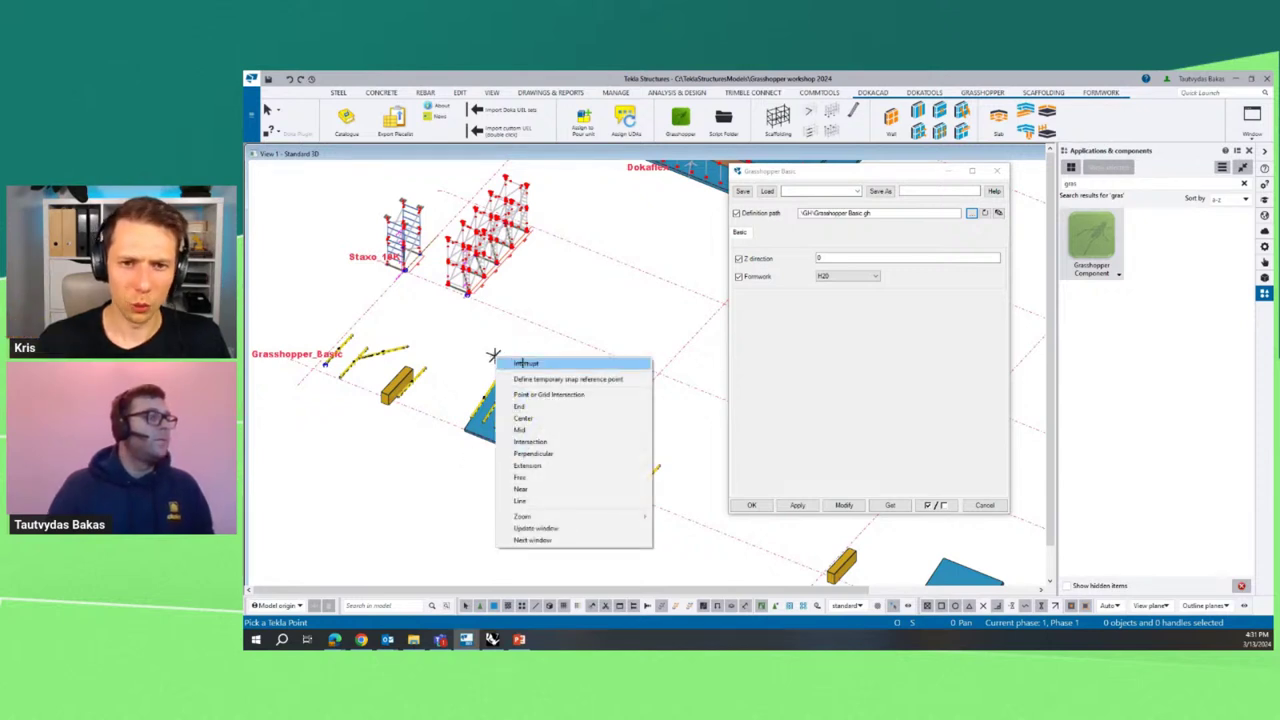
left_click(526, 363)
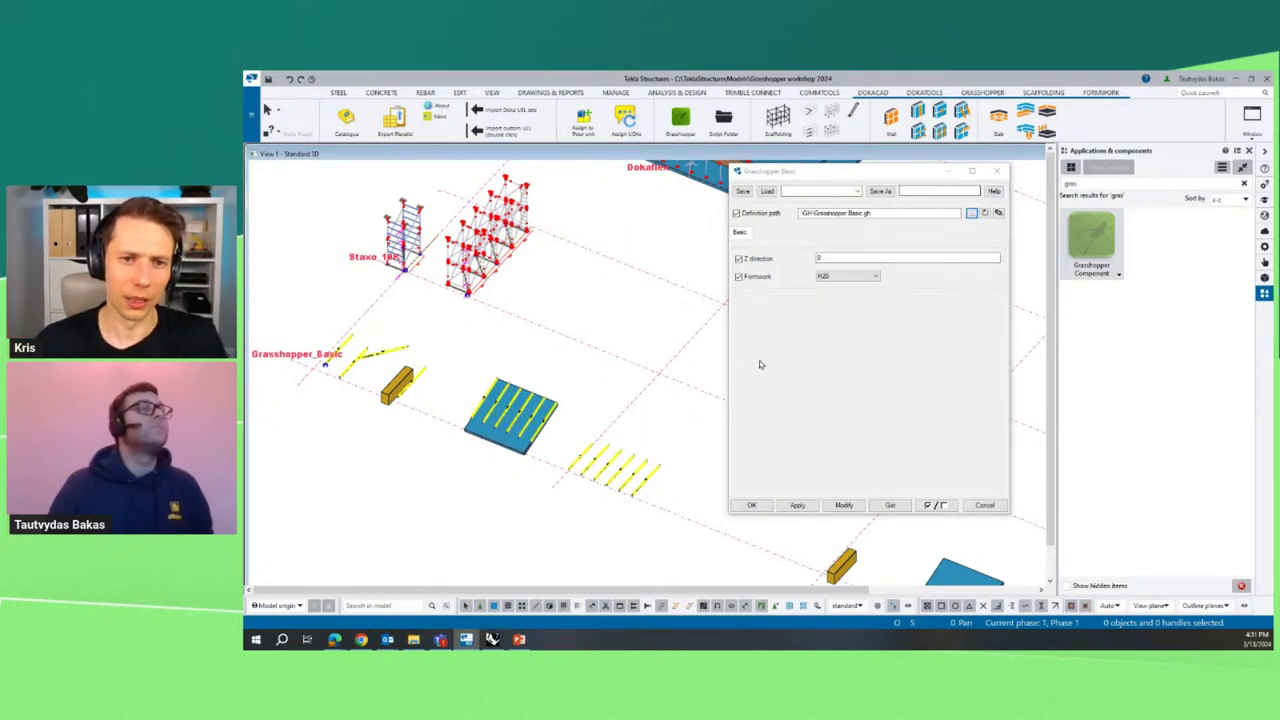
Examine which Doka formwork sets are available for import.
left_click(890, 173)
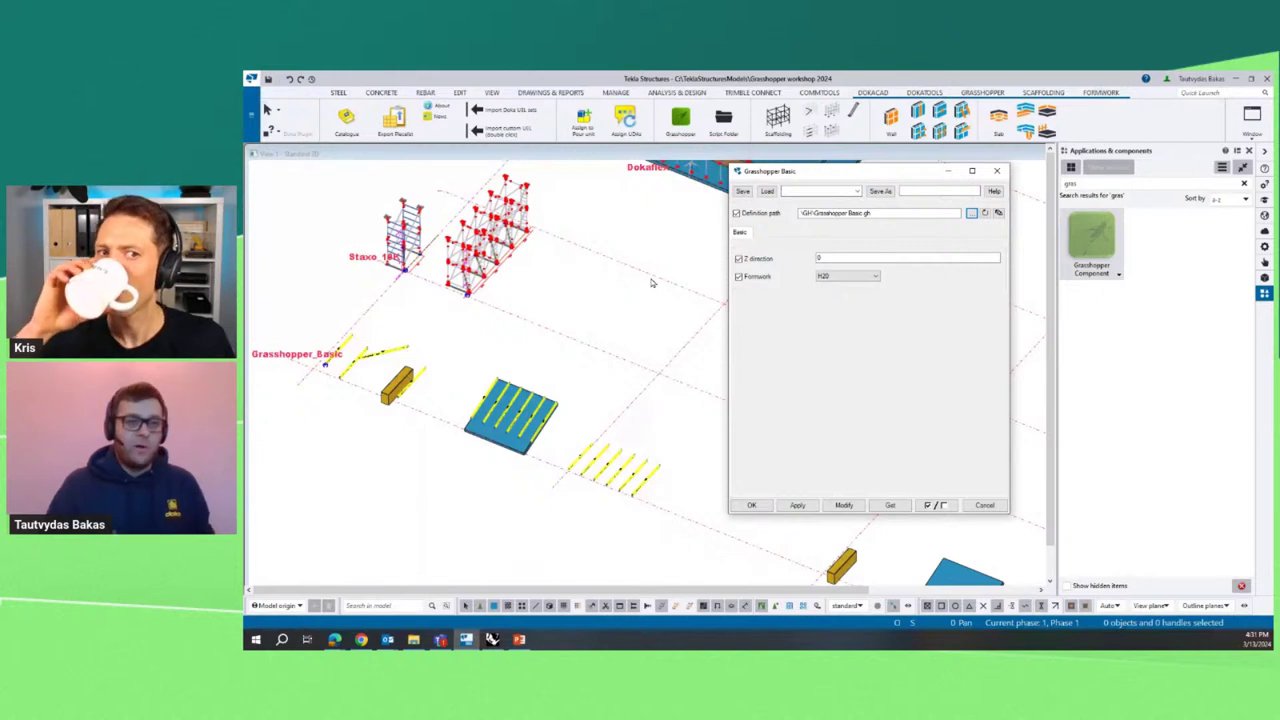
left_click(519, 112)
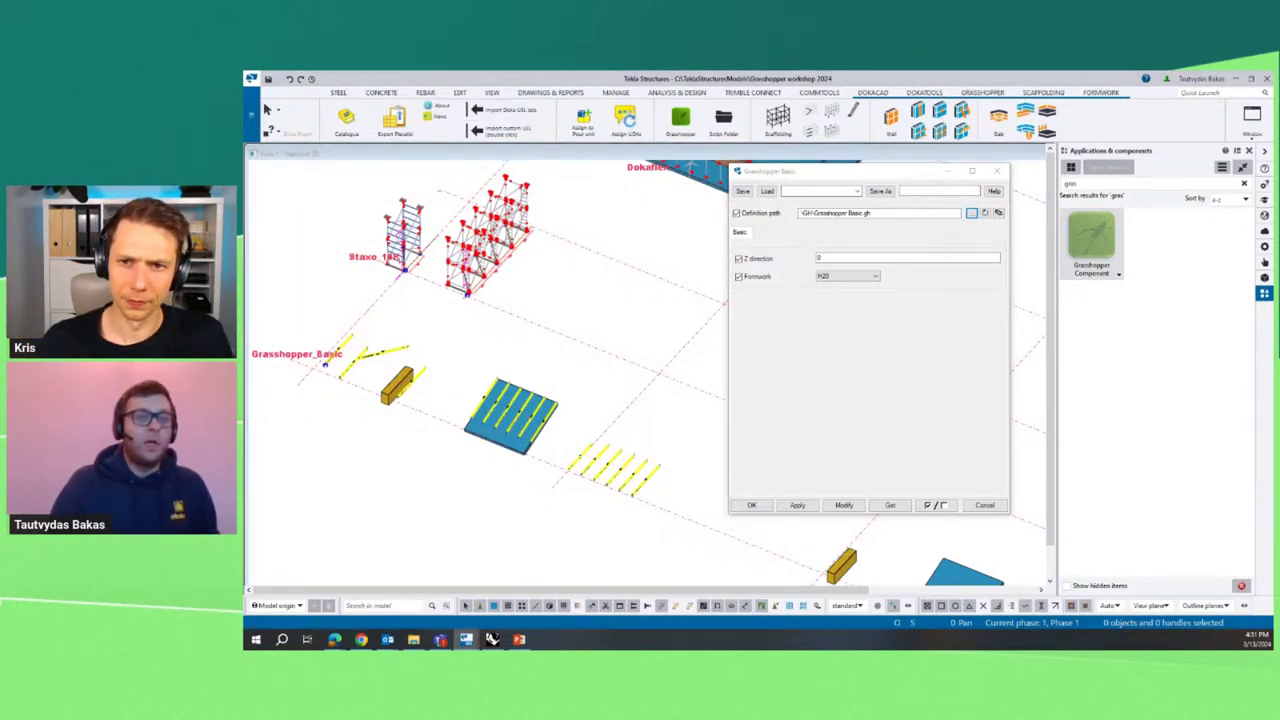
left_click(680, 240)
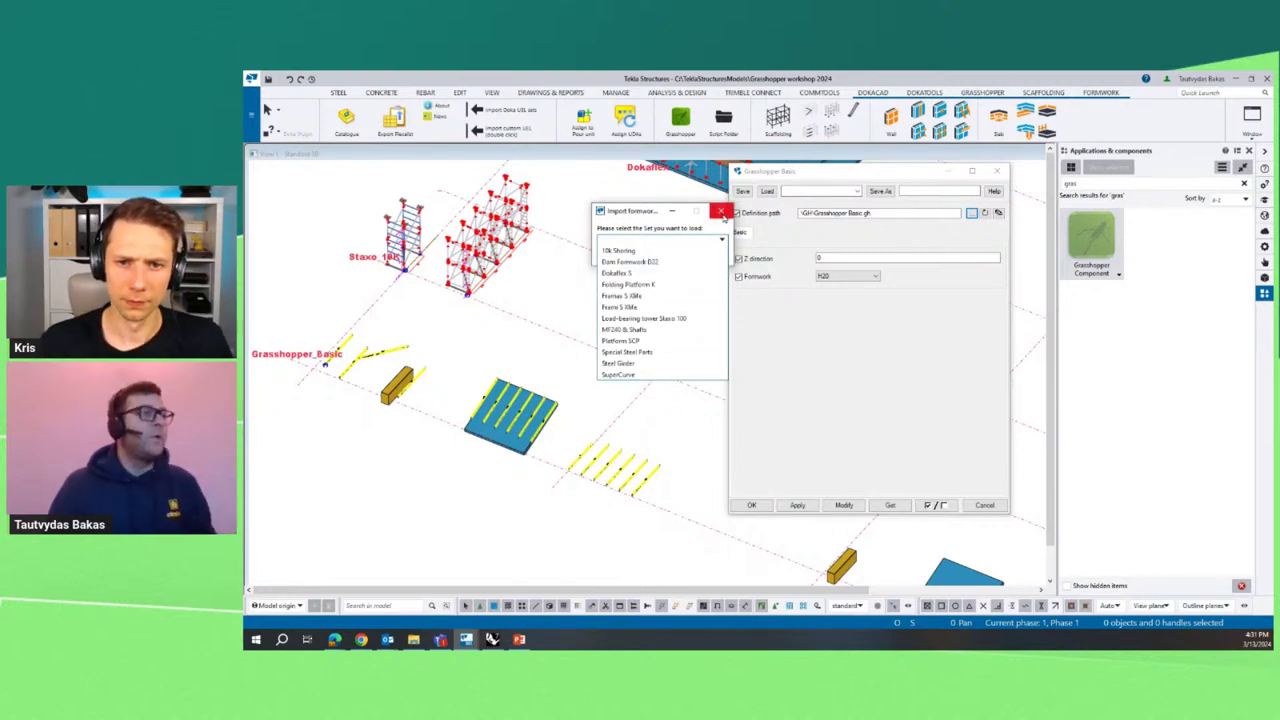
left_click(722, 213)
left_click(722, 213)
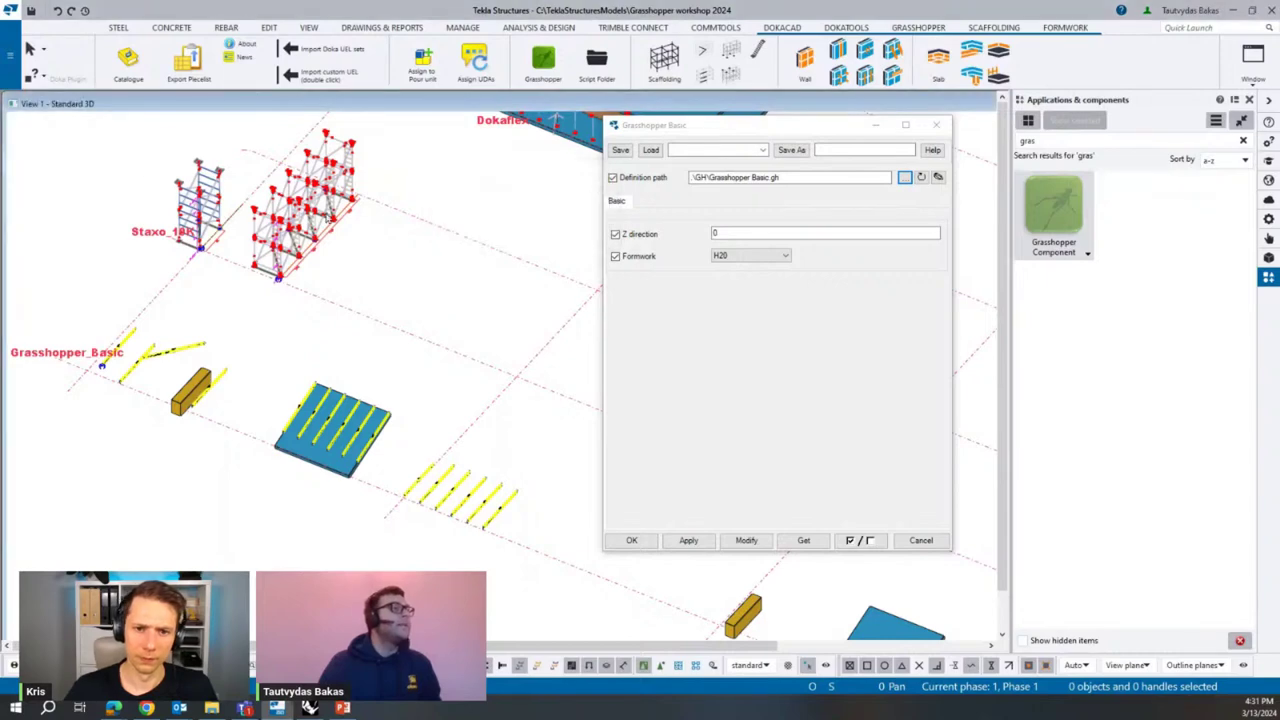
left_click(10, 55)
left_click(62, 188)
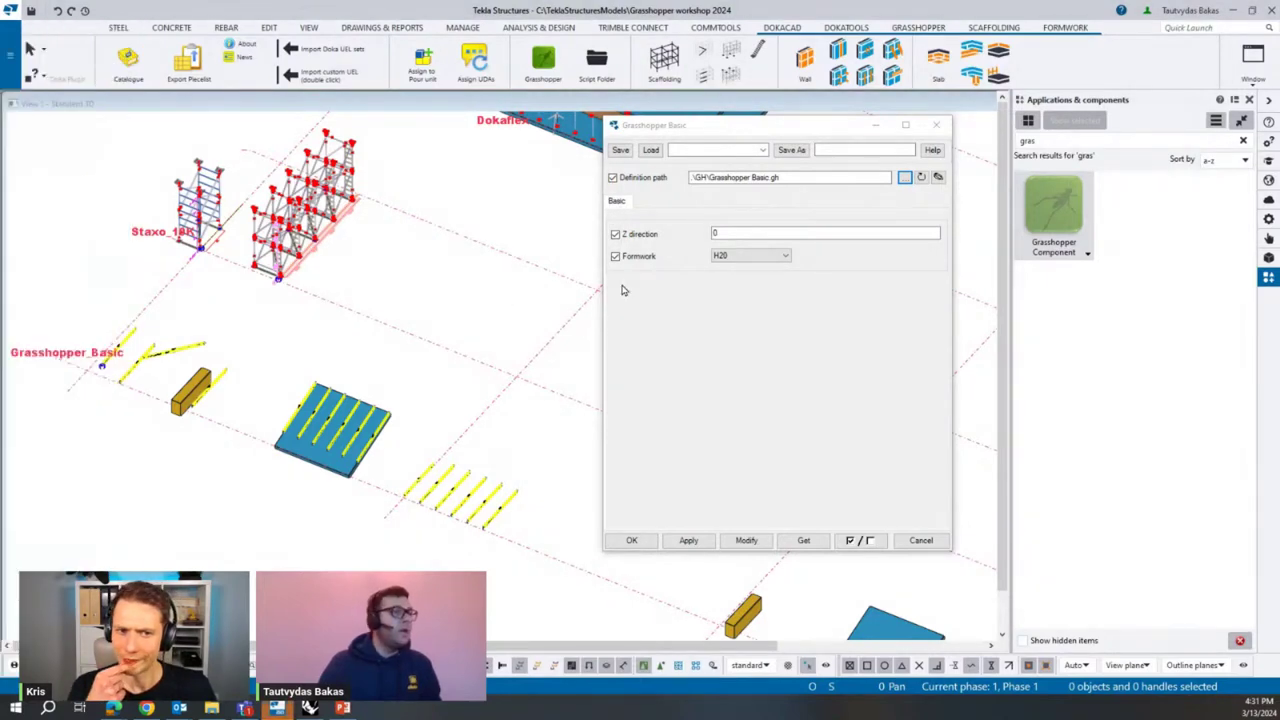
left_click_drag(1279, 53, 628, 96)
double_click(520, 345)
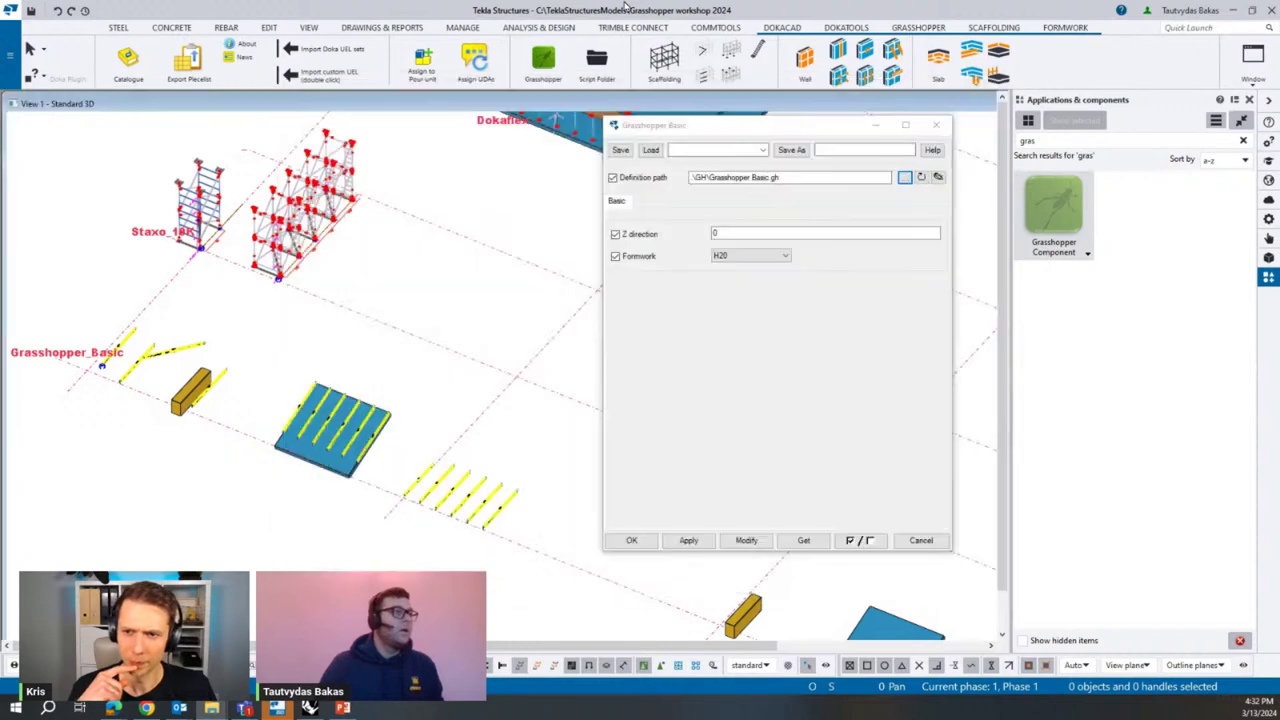
Select the placed Grasshopper component and examine the girders it generates at the point, polyline, beam, plate and girder inputs.
scroll(267, 502, "up", 3)
scroll(200, 440, "up", 2)
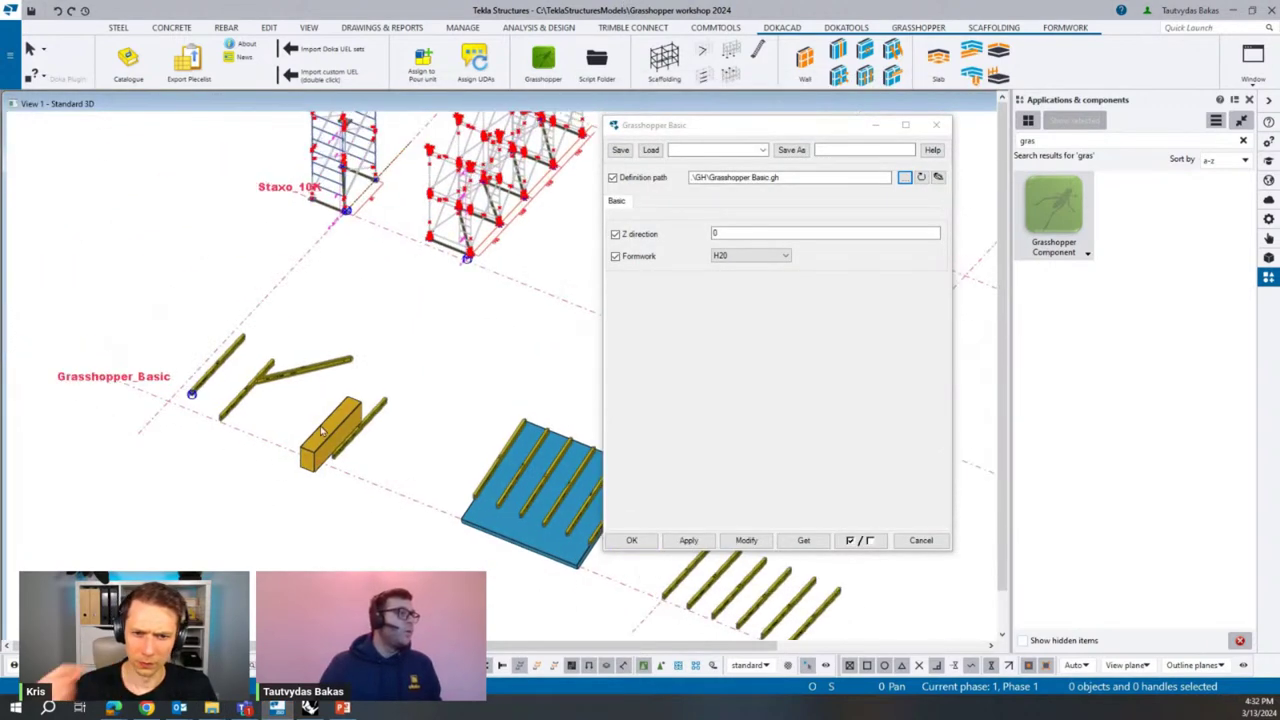
scroll(329, 399, "up", 2)
left_click(287, 371)
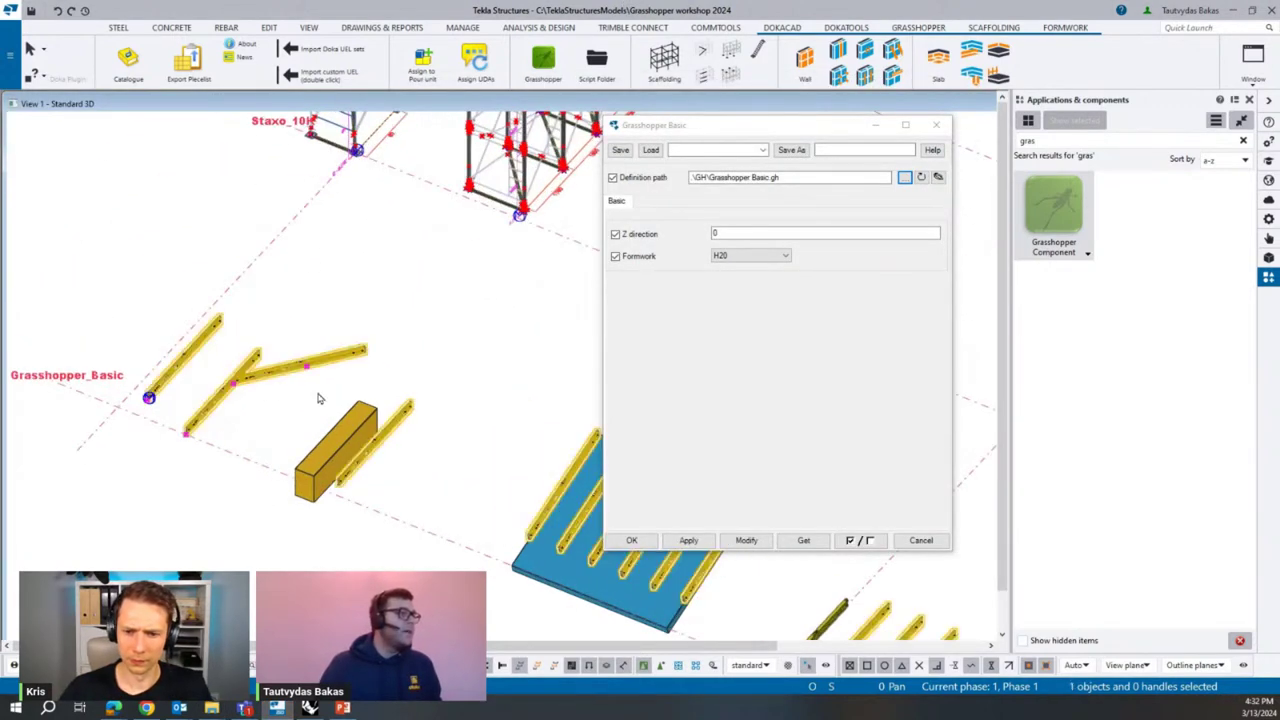
scroll(325, 405, "down", 2)
middle_click_drag(346, 523, 261, 489)
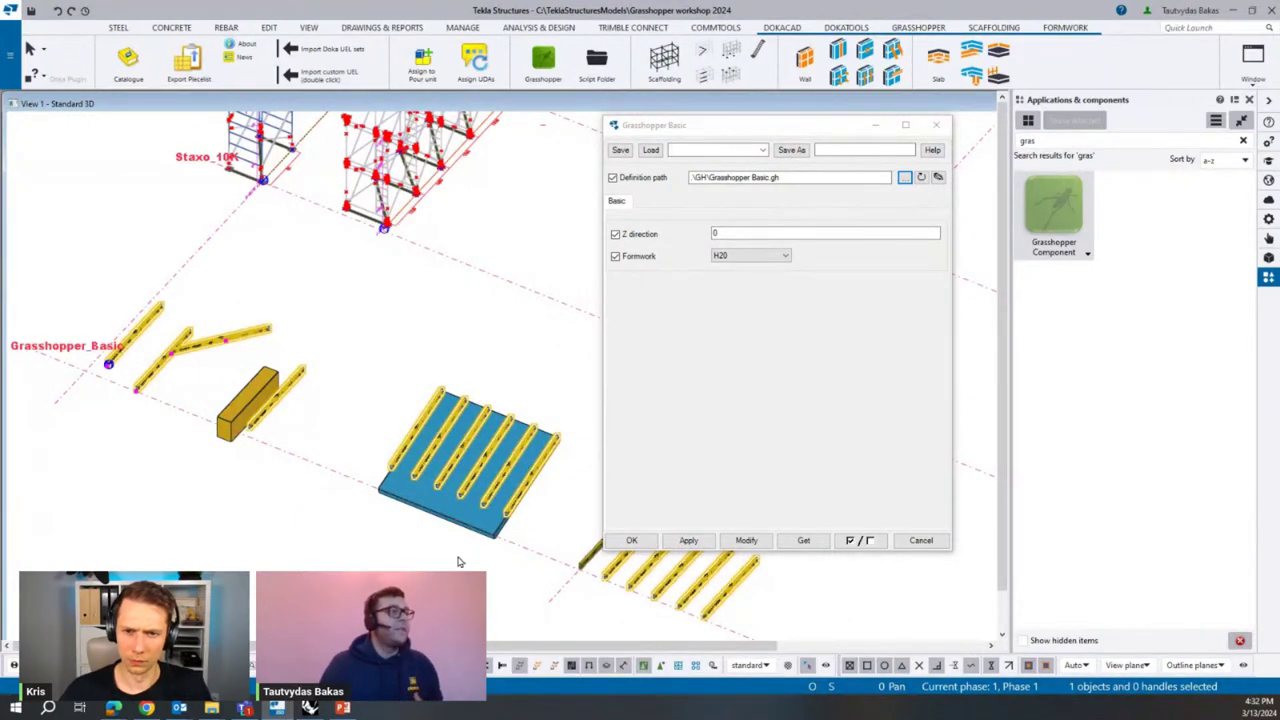
scroll(325, 510, "down", 2)
middle_click_drag(392, 408, 264, 496)
scroll(270, 487, "down", 2)
scroll(336, 428, "down", 3)
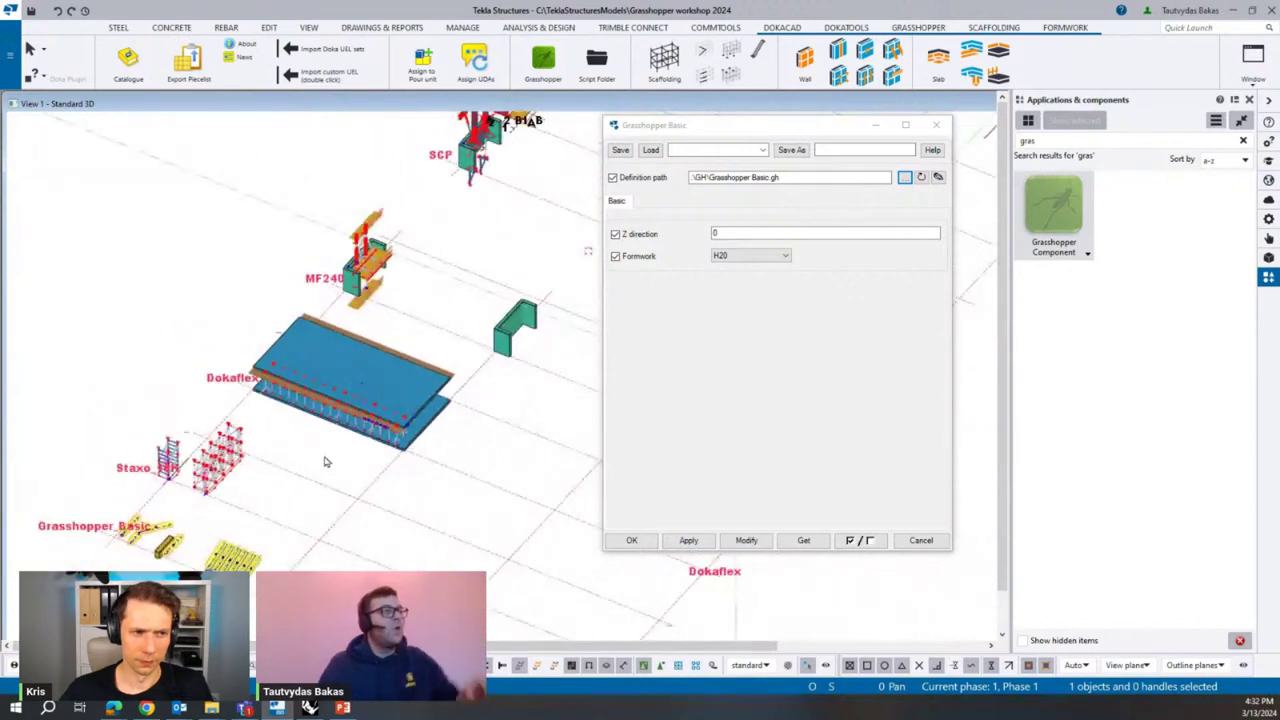
middle_click_drag(282, 538, 420, 351)
scroll(335, 376, "up", 4)
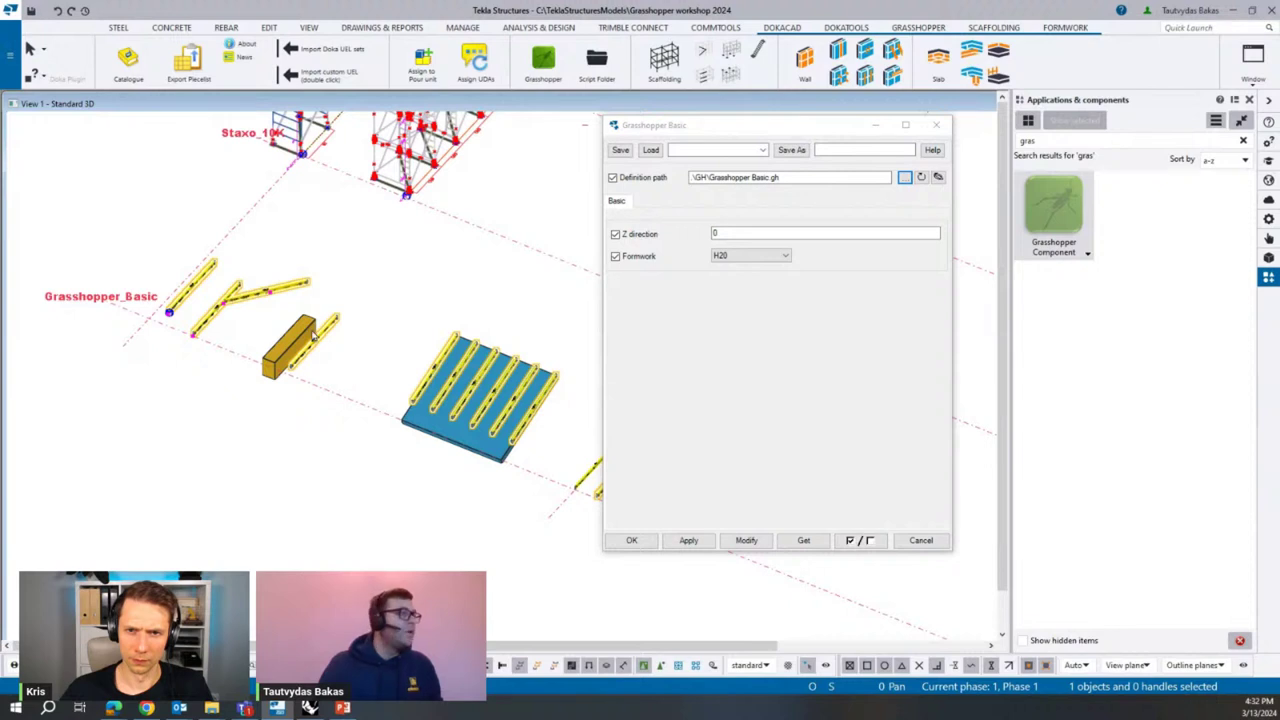
scroll(312, 338, "up", 4)
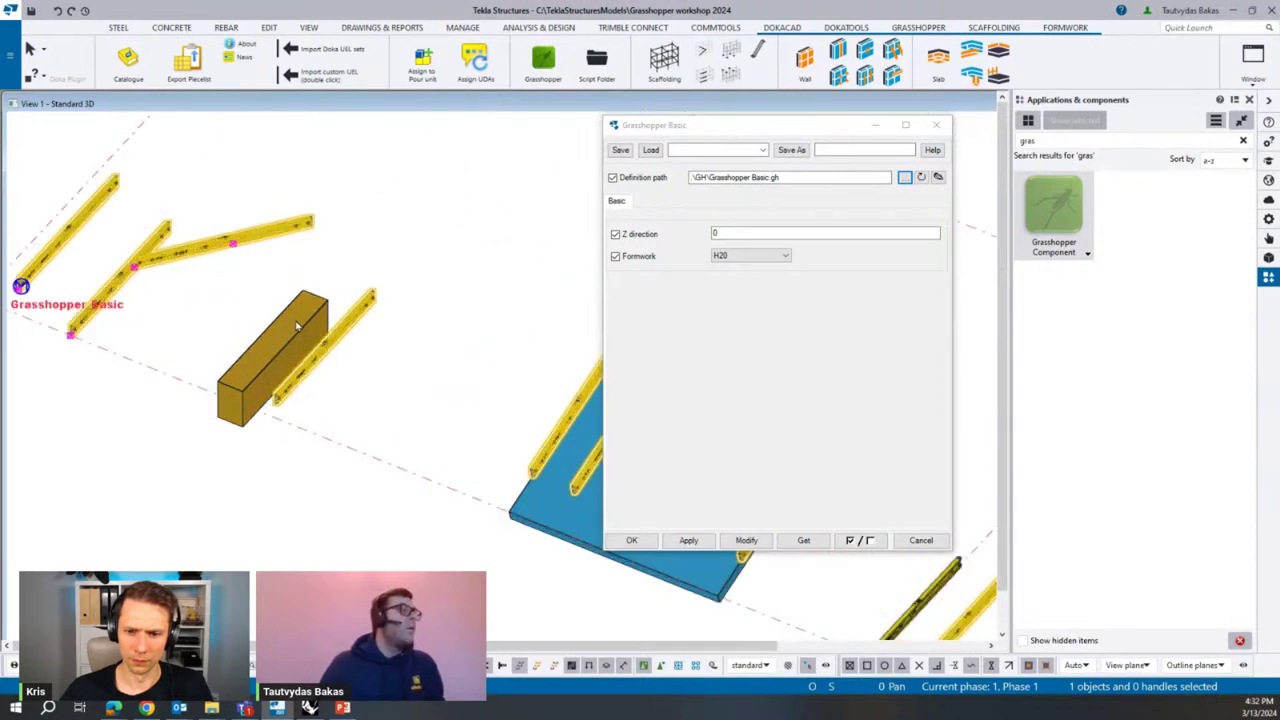
Move the far end of the solid timber input beam outward and sideways, making it about 16'-1" long, and check its attached girder.
left_click(296, 326)
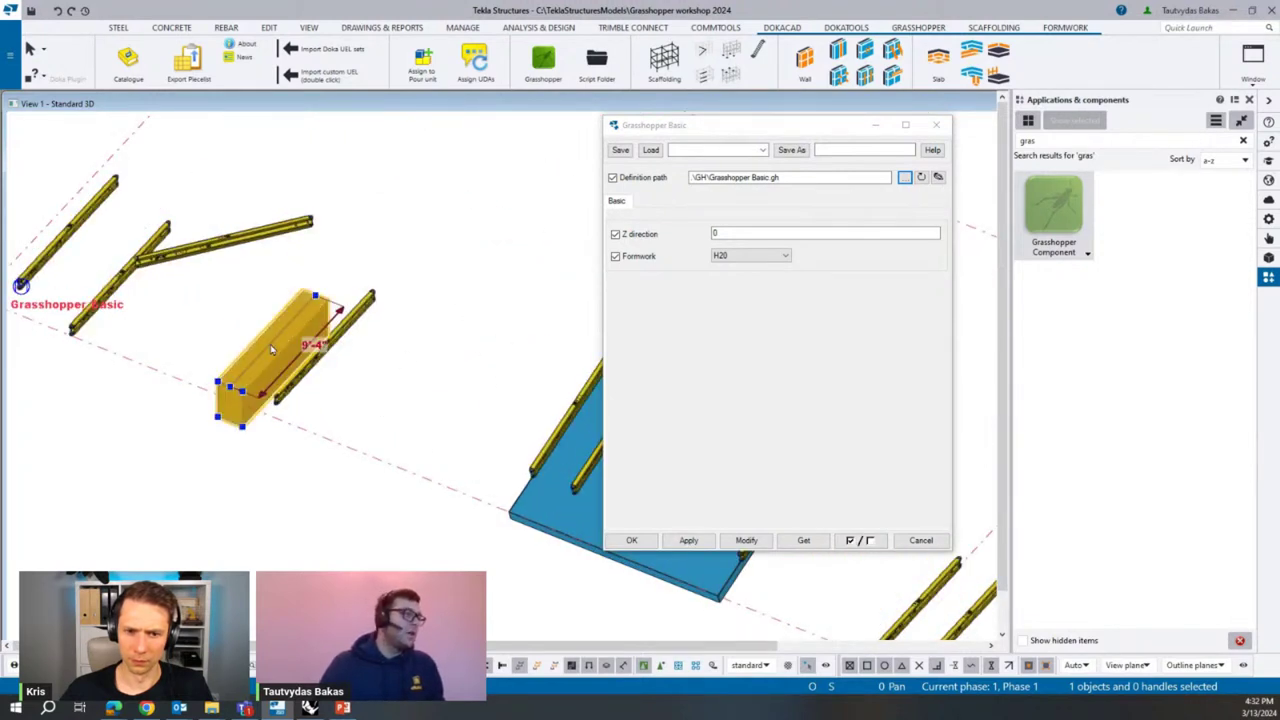
middle_click_drag(408, 382, 333, 443)
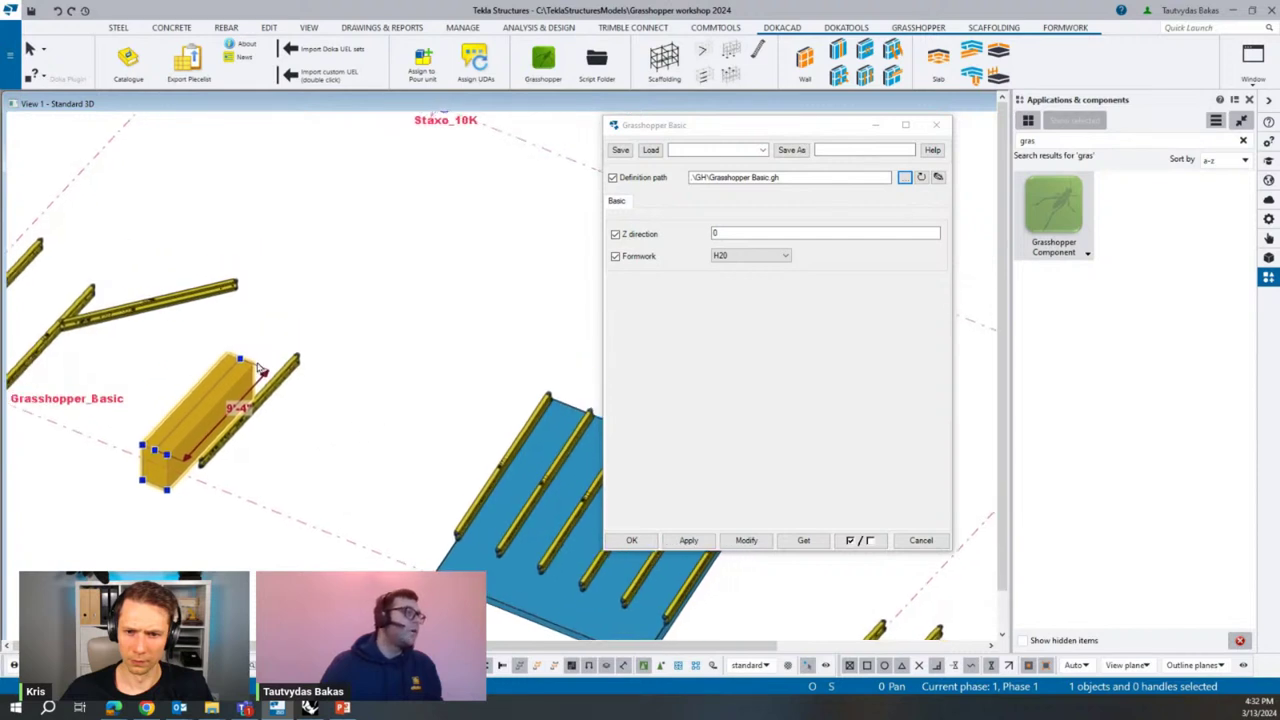
left_click_drag(241, 357, 366, 330)
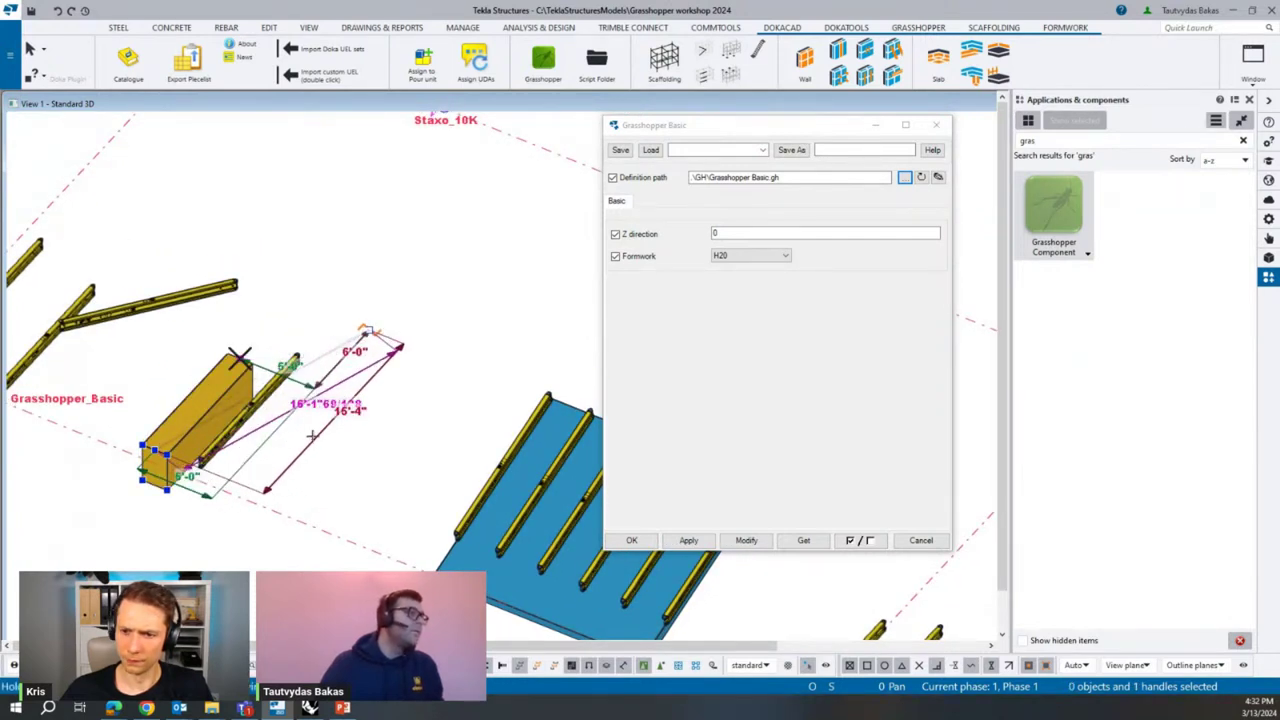
scroll(262, 455, "up", 3)
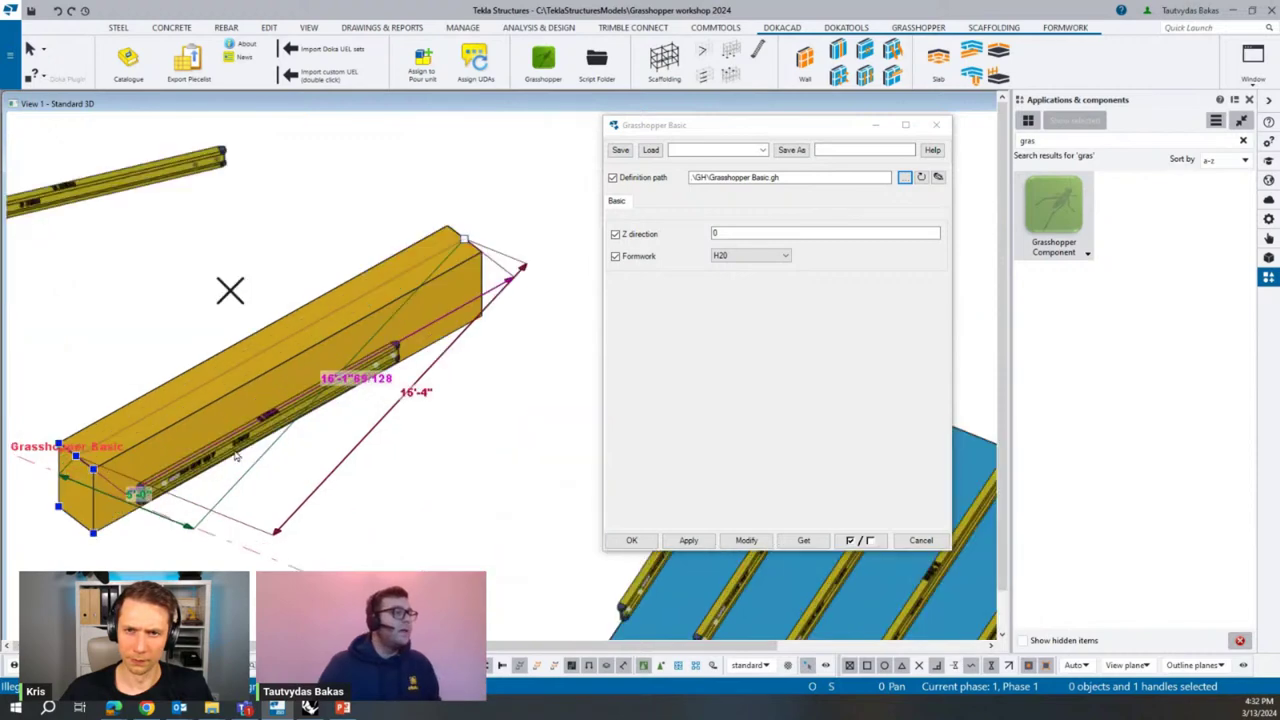
scroll(234, 444, "down", 3)
left_click(204, 464)
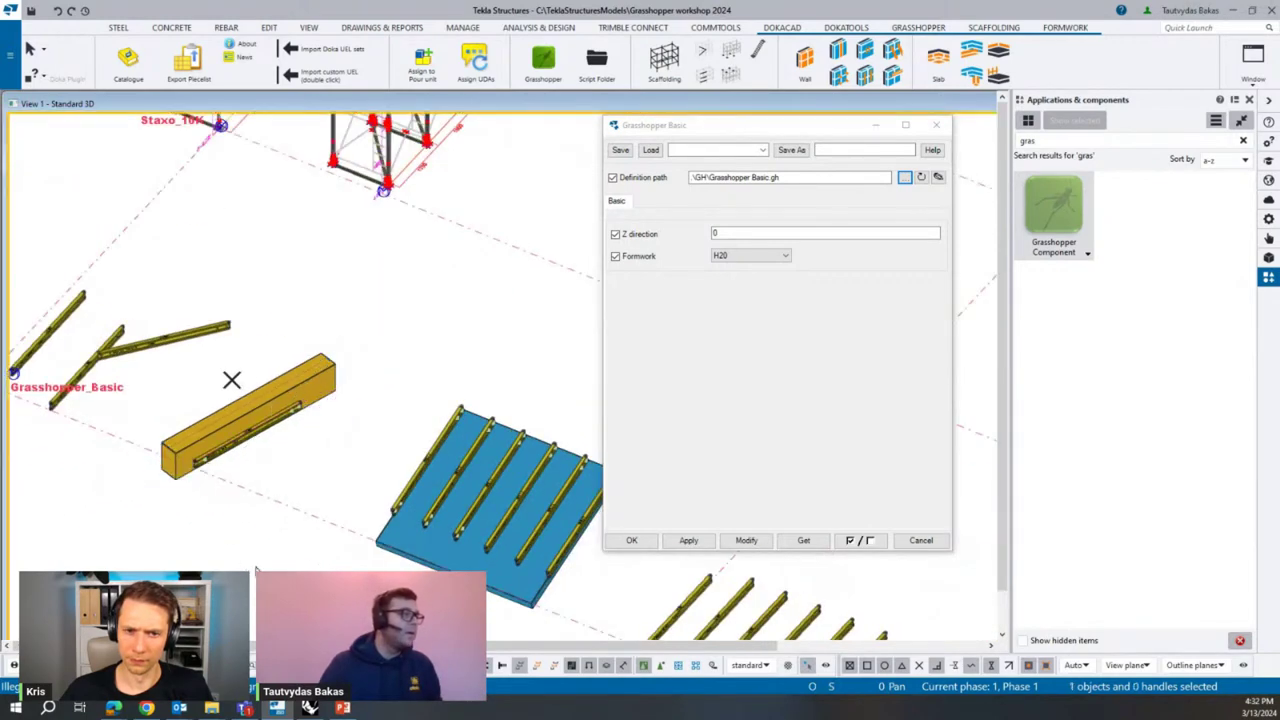
middle_click_drag(204, 464, 174, 447)
Move the far end of the H20 input girder beyond the plate to skew it, making it about 12'-7" long.
middle_click_drag(337, 463, 205, 383)
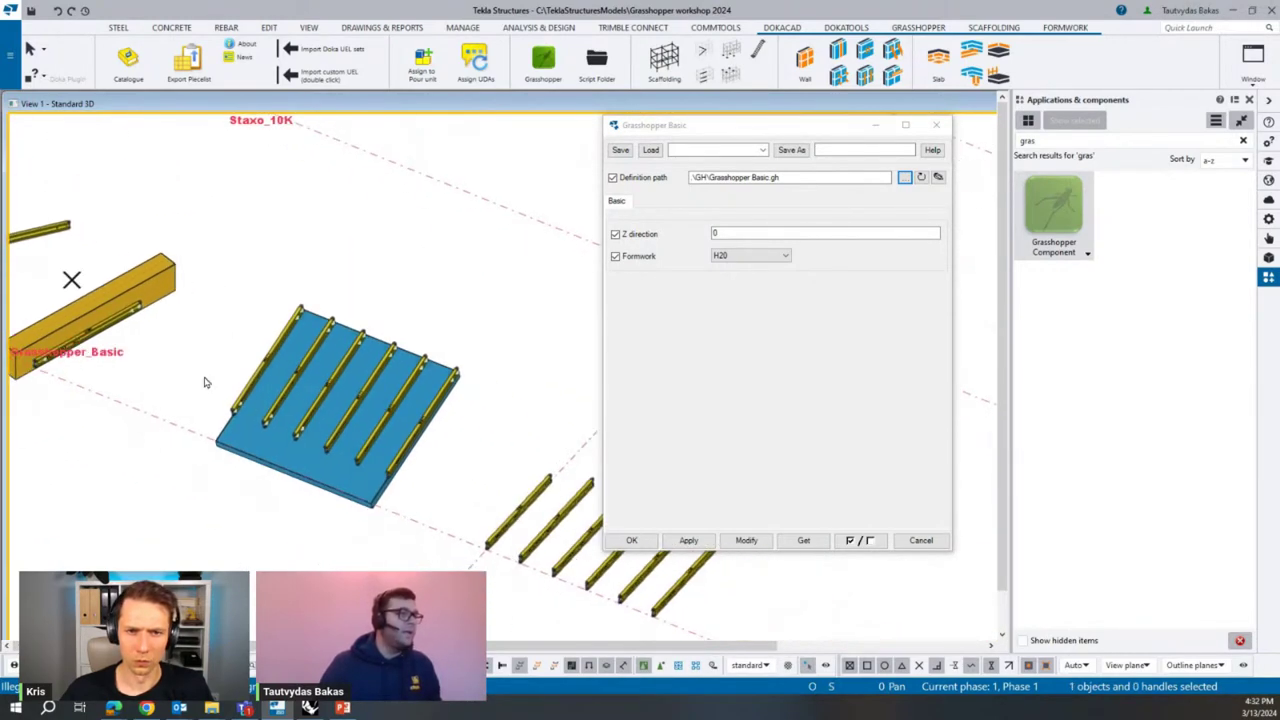
middle_click_drag(459, 562, 303, 510)
scroll(391, 456, "up", 3)
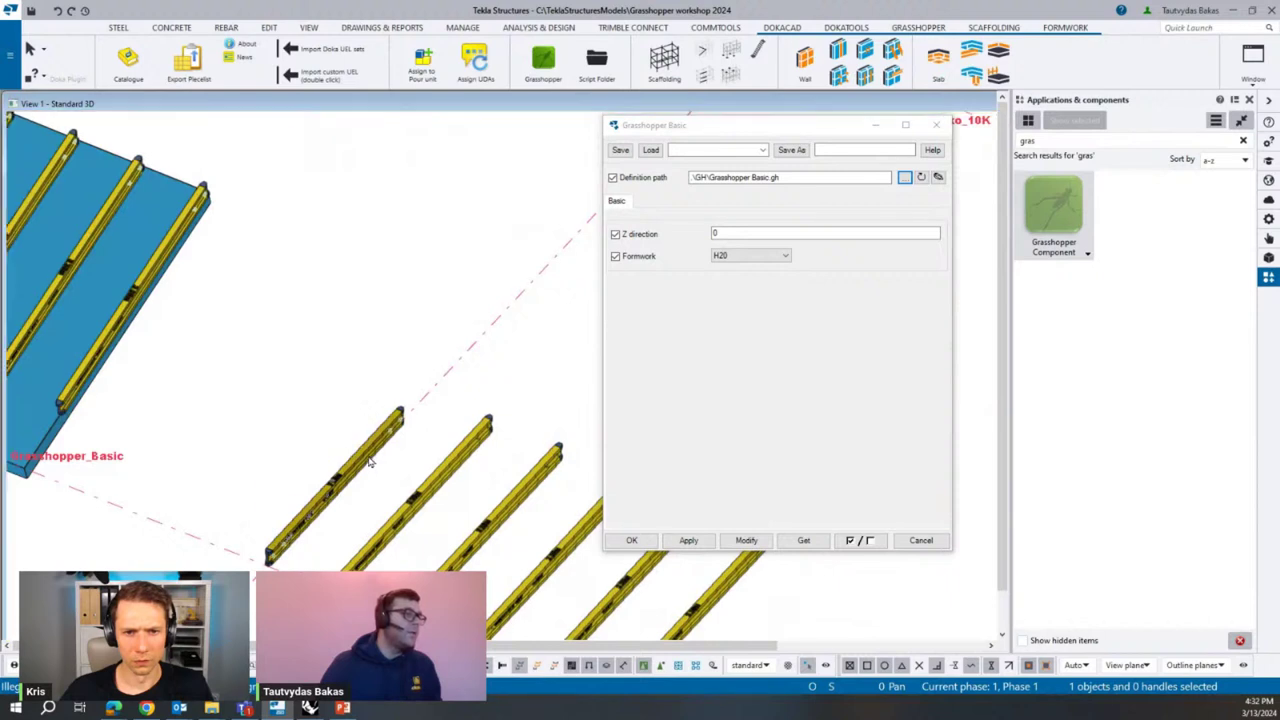
left_click(368, 458)
left_click_drag(395, 428, 529, 421)
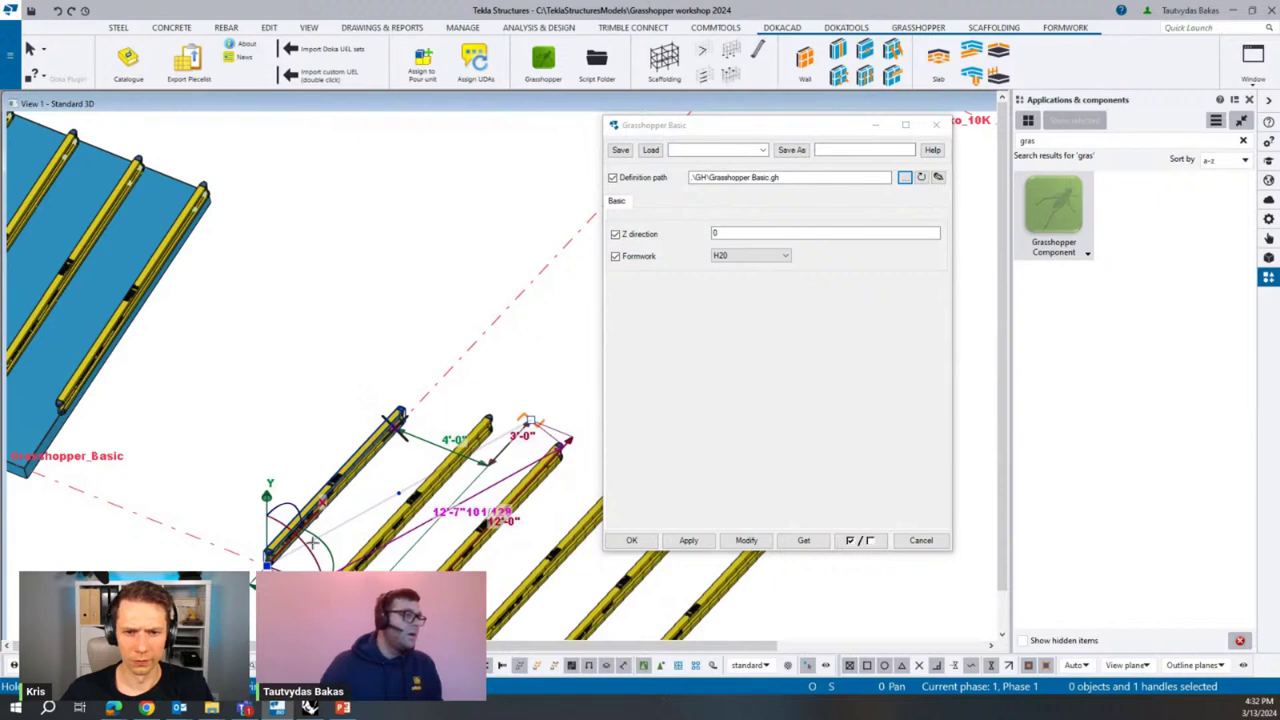
middle_click_drag(372, 404, 315, 318)
scroll(315, 318, "down", 1)
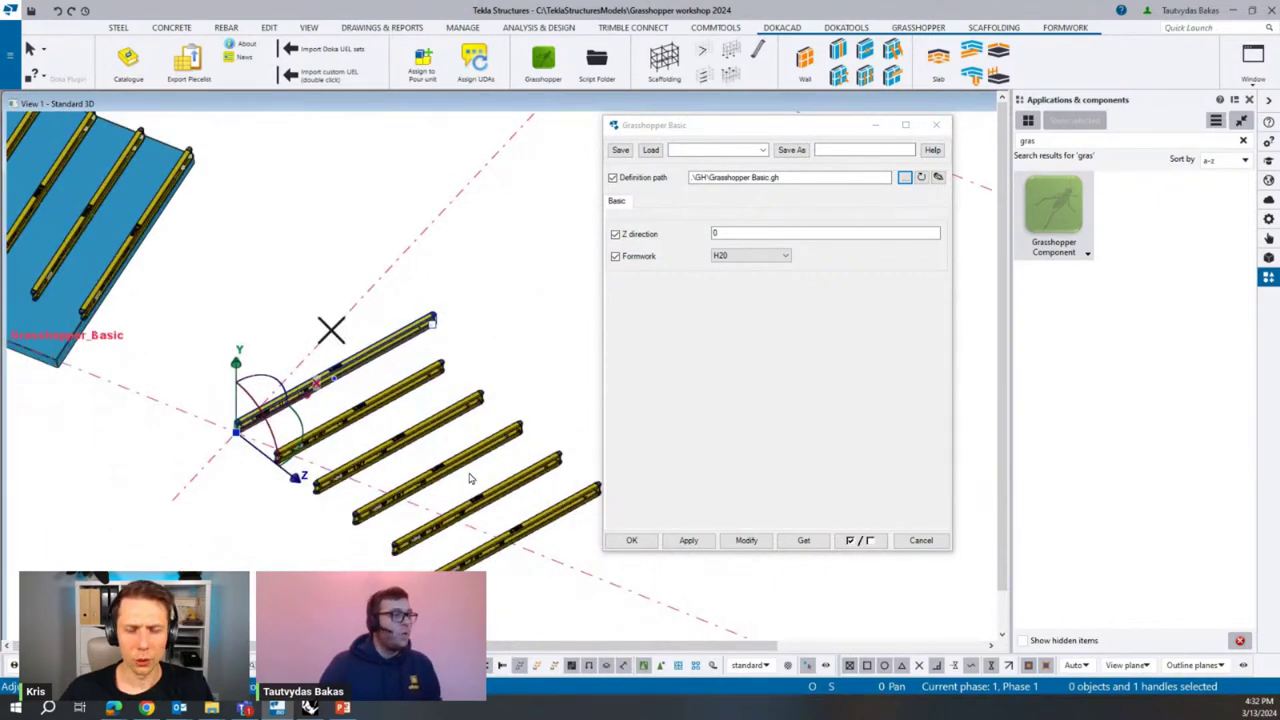
scroll(450, 478, "down", 3)
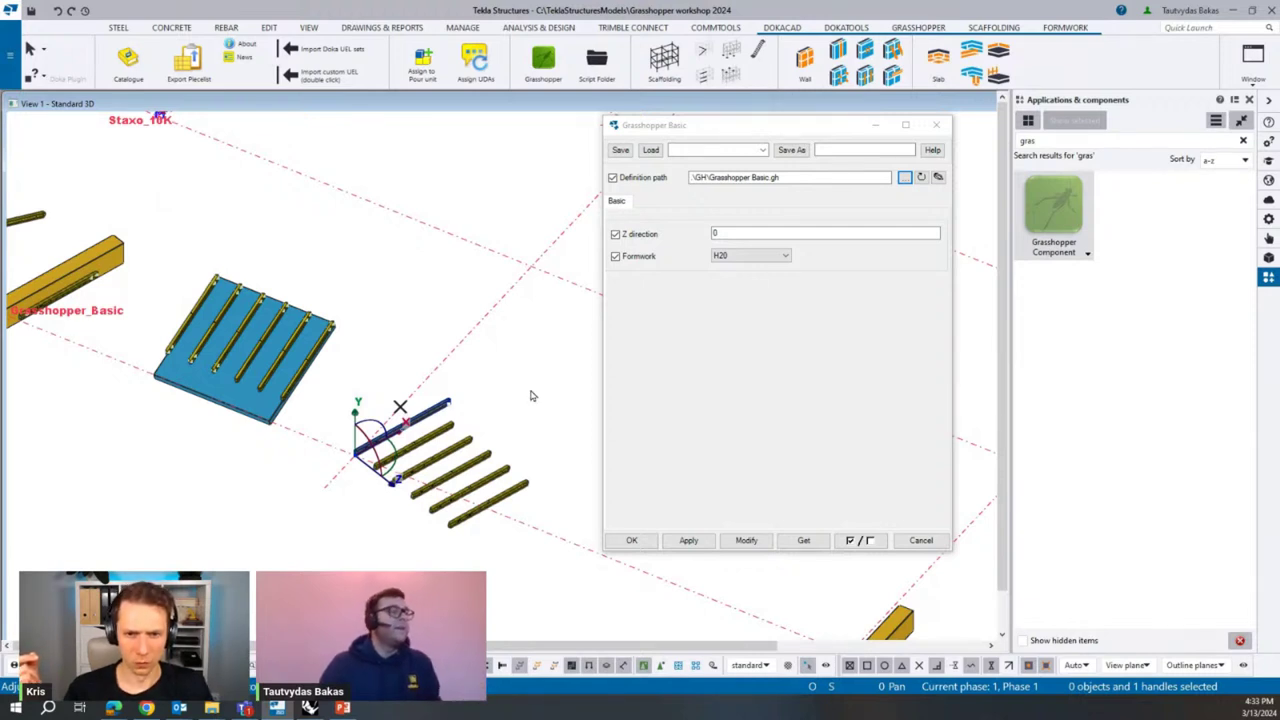
middle_click_drag(426, 316, 529, 361)
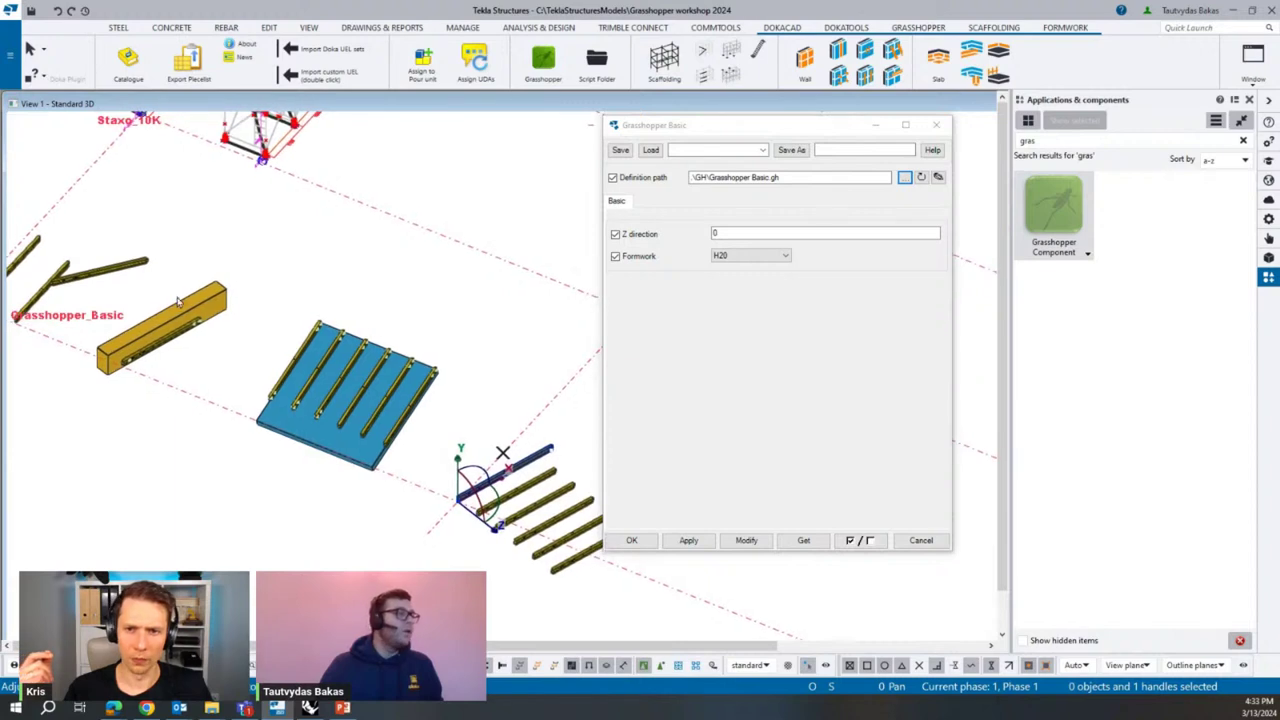
middle_click_drag(168, 362, 198, 374)
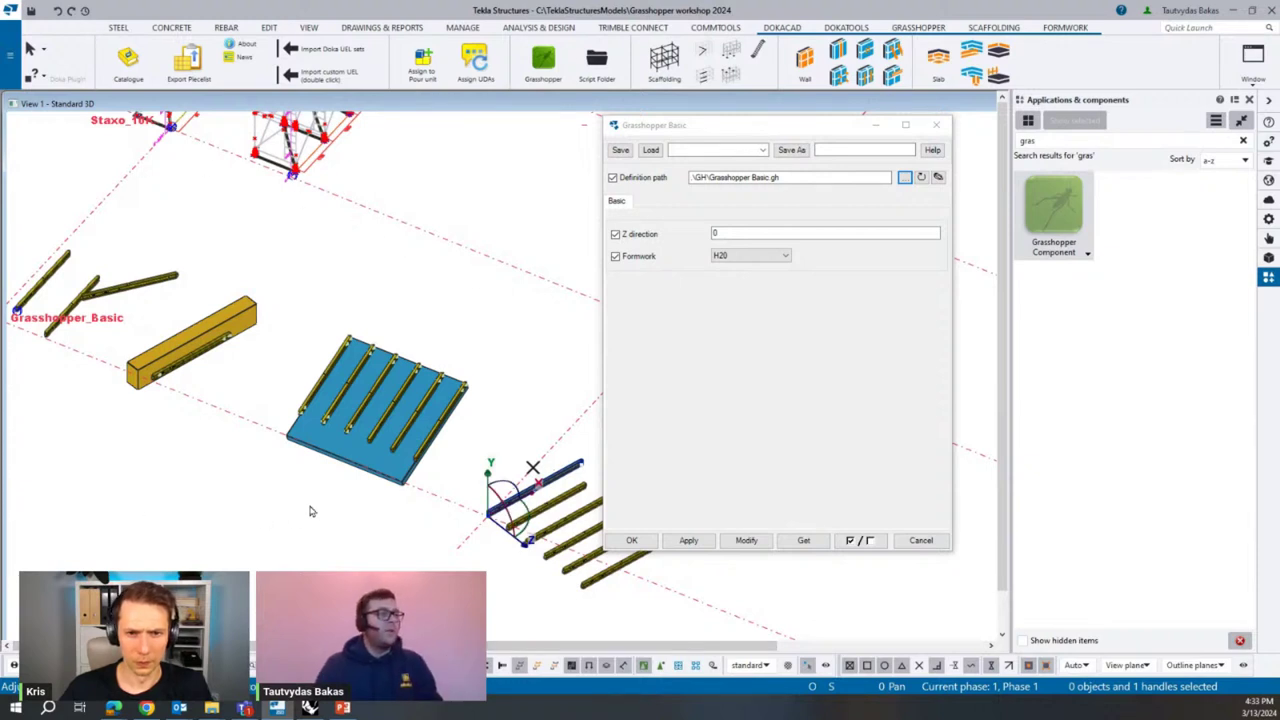
middle_click_drag(337, 537, 249, 400)
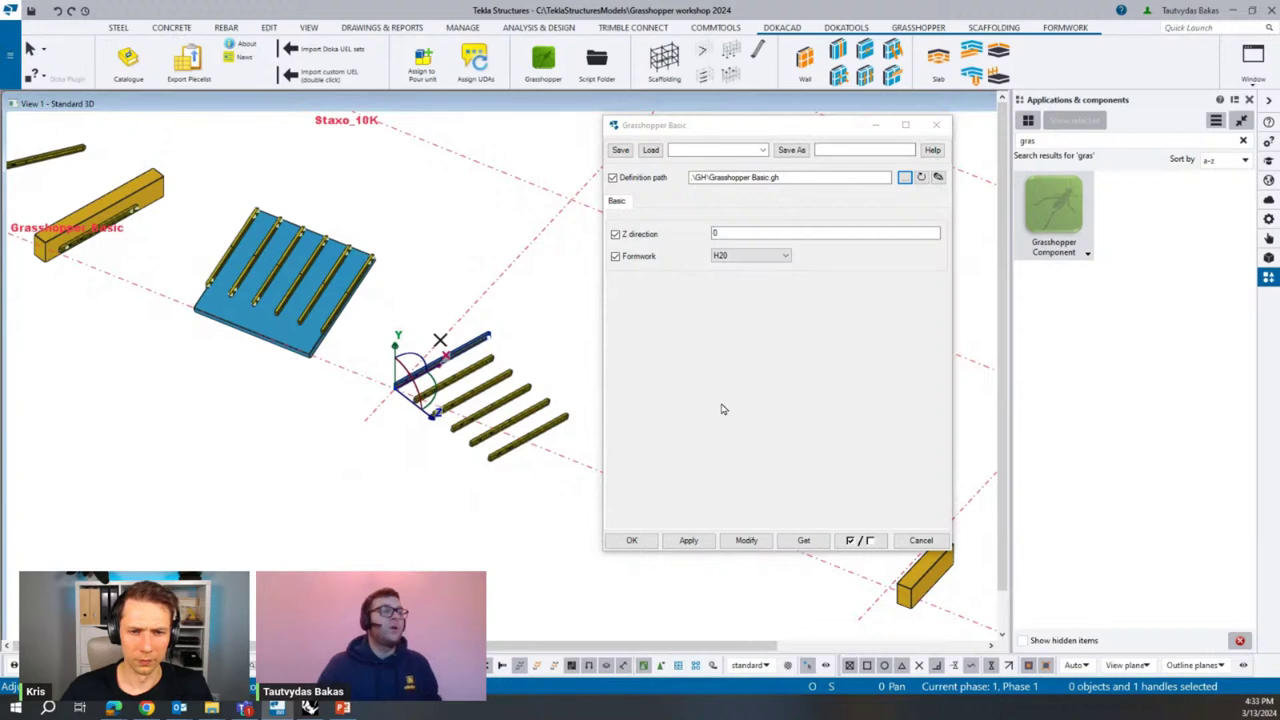
Select the placed Grasshopper component and modify its Z direction to 36.
mouse_move(272, 263)
middle_mouse_down("ctrl")
mouse_move(280, 310)
mouse_move(240, 449)
mouse_move(330, 464)
middle_mouse_up("ctrl")
left_click(330, 462)
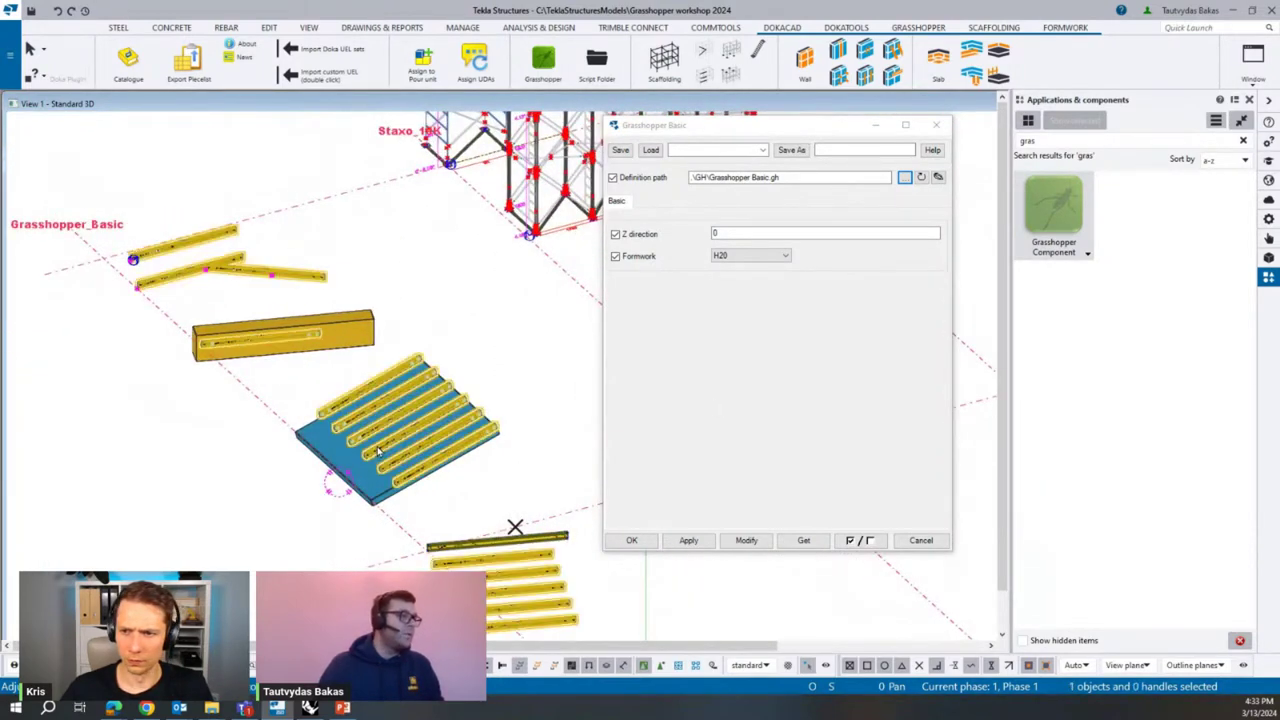
left_click(641, 232)
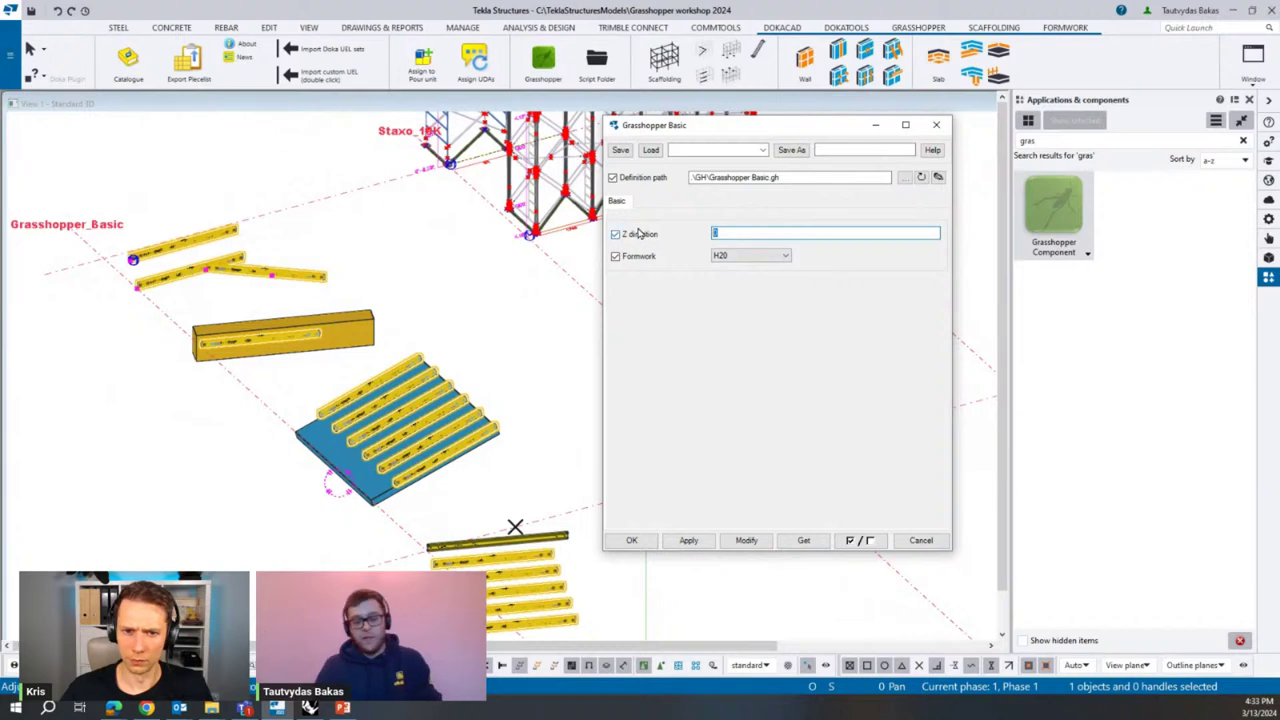
type("30")
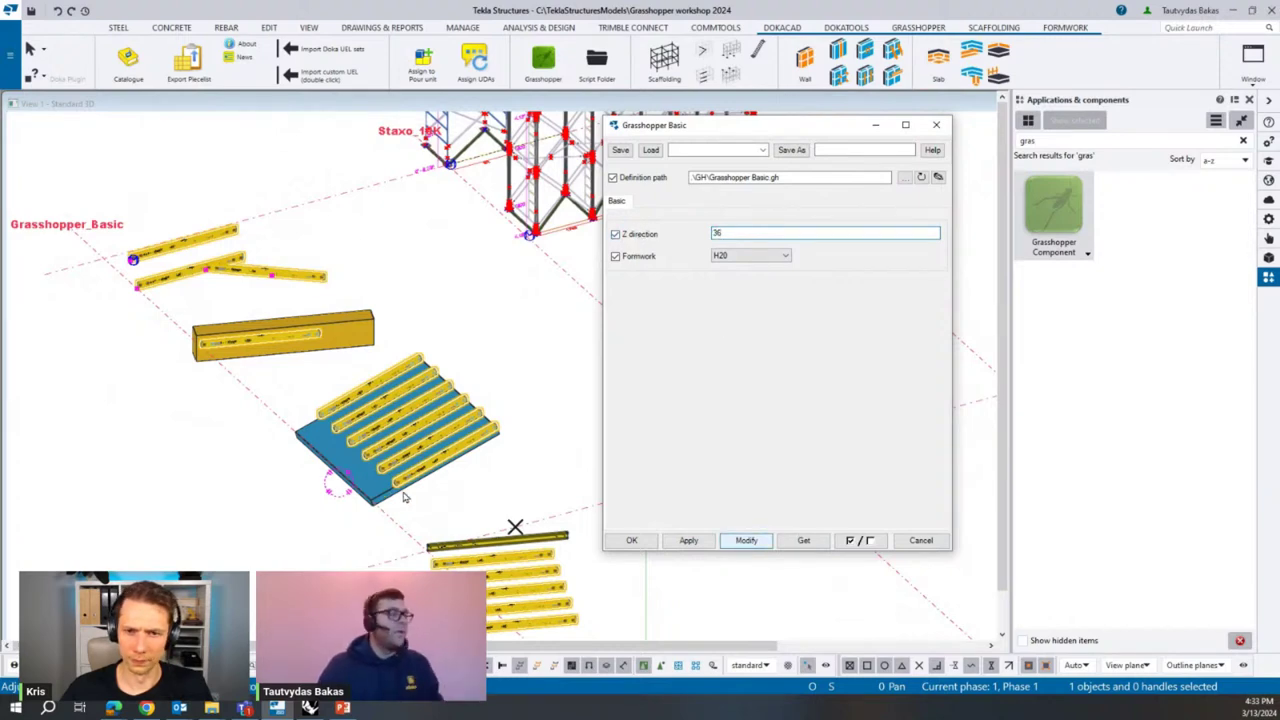
middle_click_drag(390, 497, 466, 537, "ctrl")
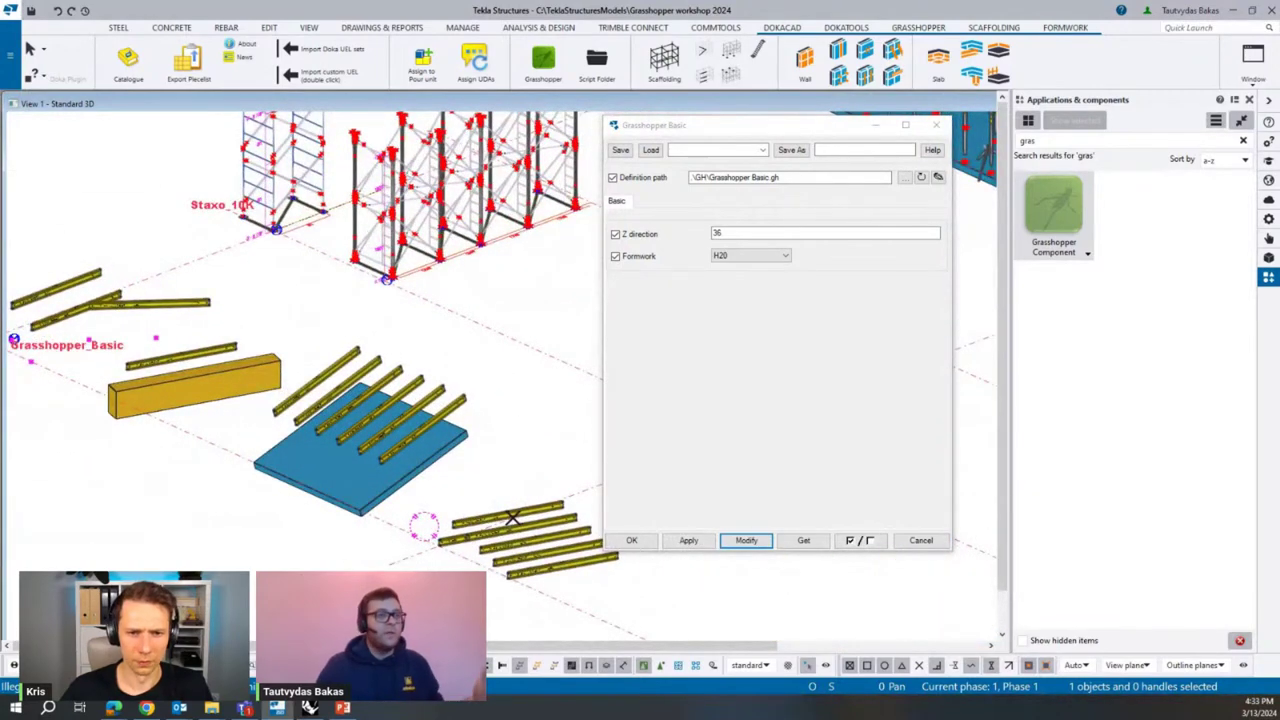
Change the component's formwork type to Frame, apply it to the model, and check the generated panels at each input.
left_click(765, 256)
left_click(726, 274)
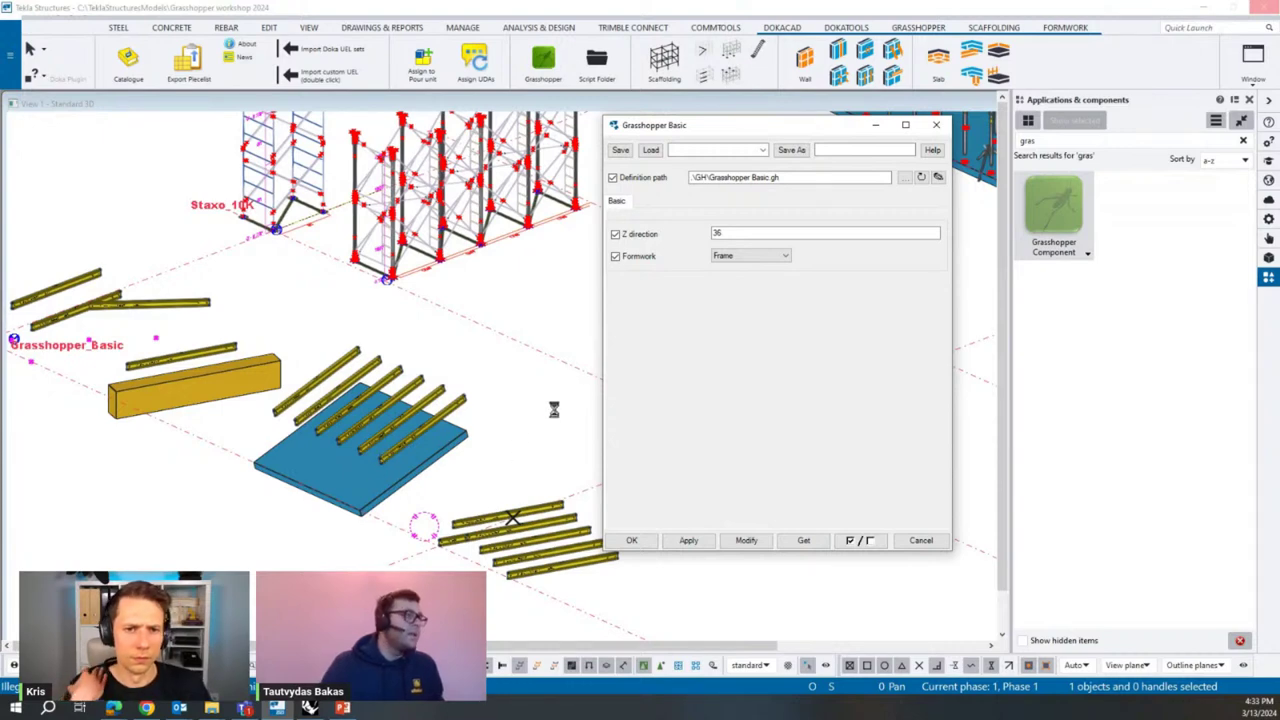
middle_click_drag(186, 333, 508, 421)
middle_click_drag(482, 560, 283, 457)
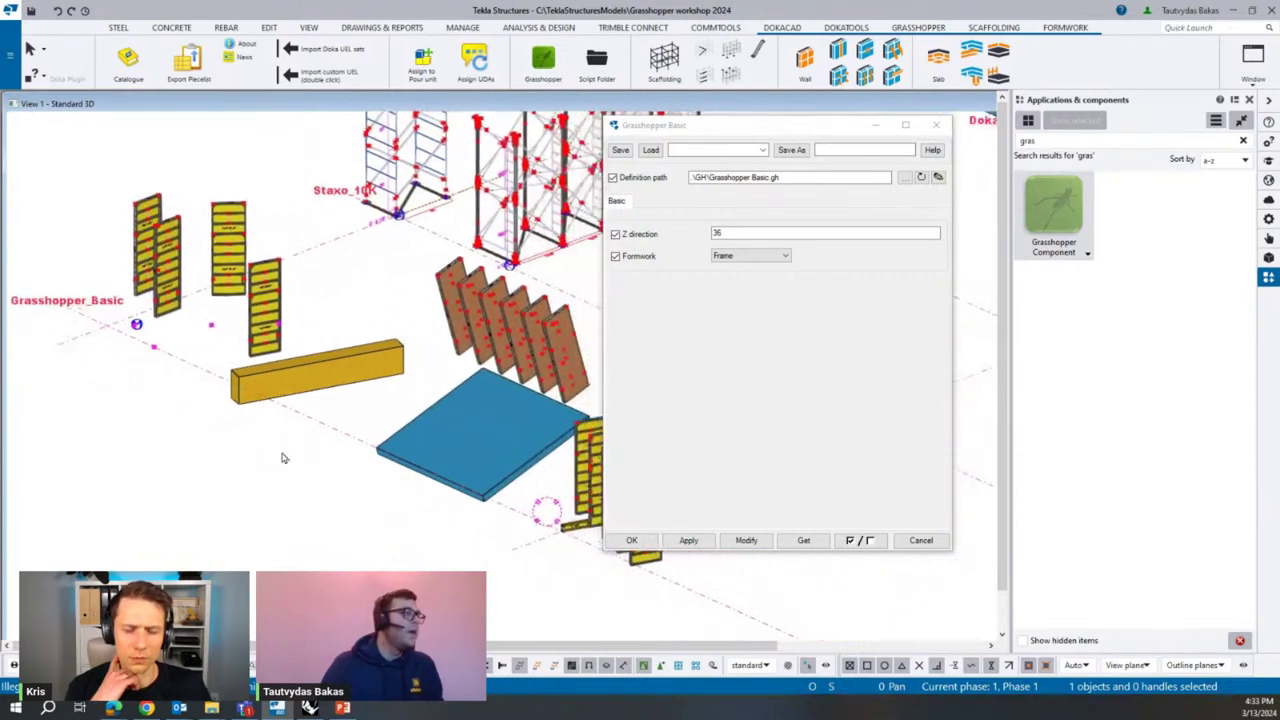
Reload the component's definition to restore Z direction 0 and H20 formwork, and apply these values to the placed component.
left_click(921, 177)
left_click(746, 540)
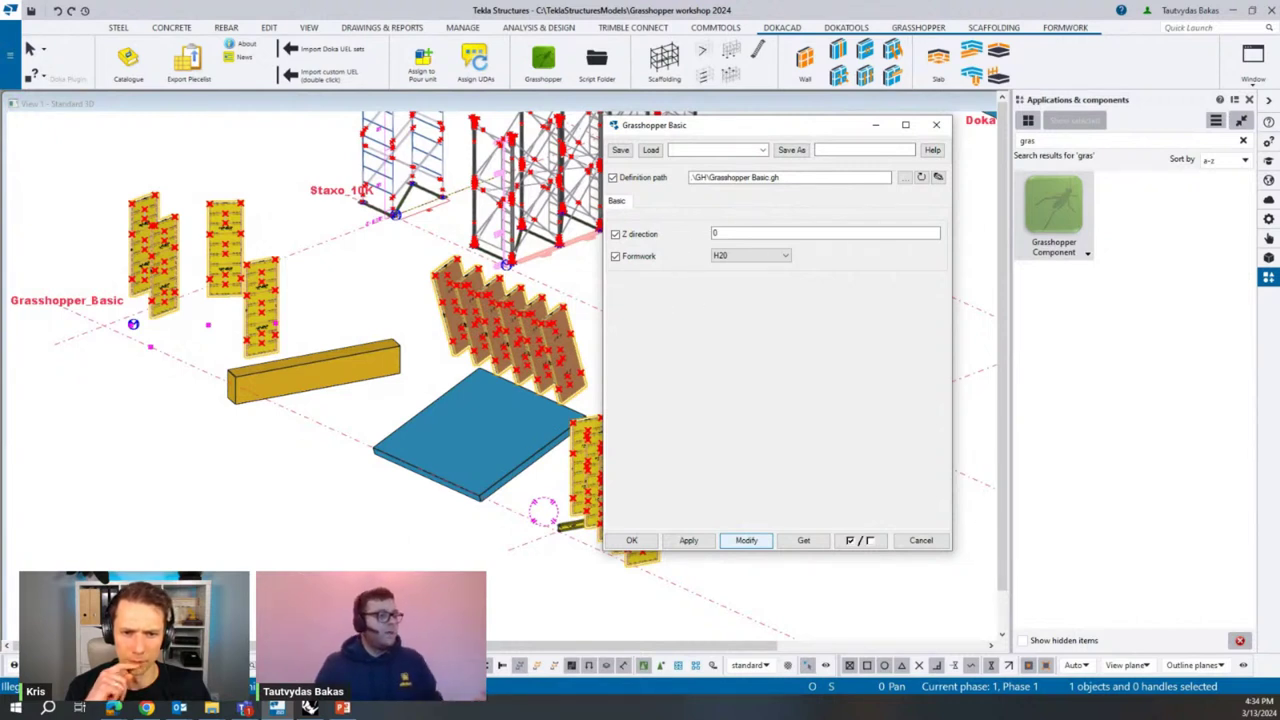
left_click(746, 540)
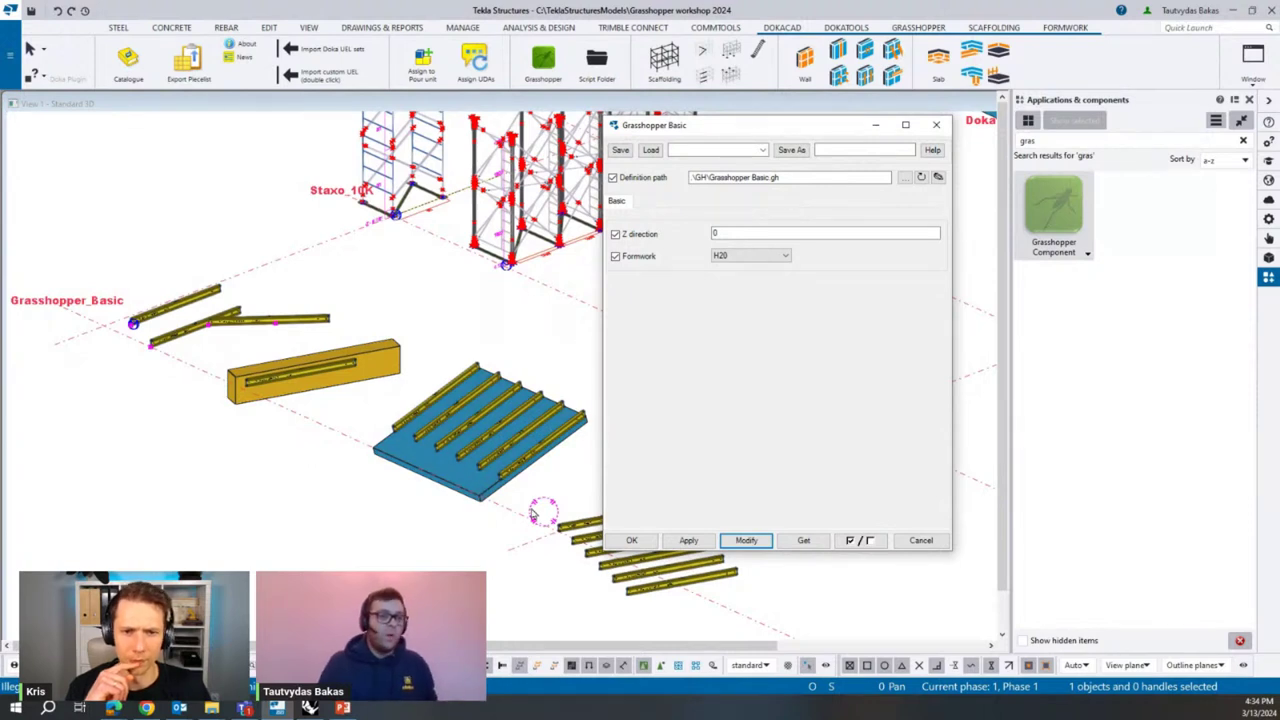
middle_click_drag(456, 567, 283, 520)
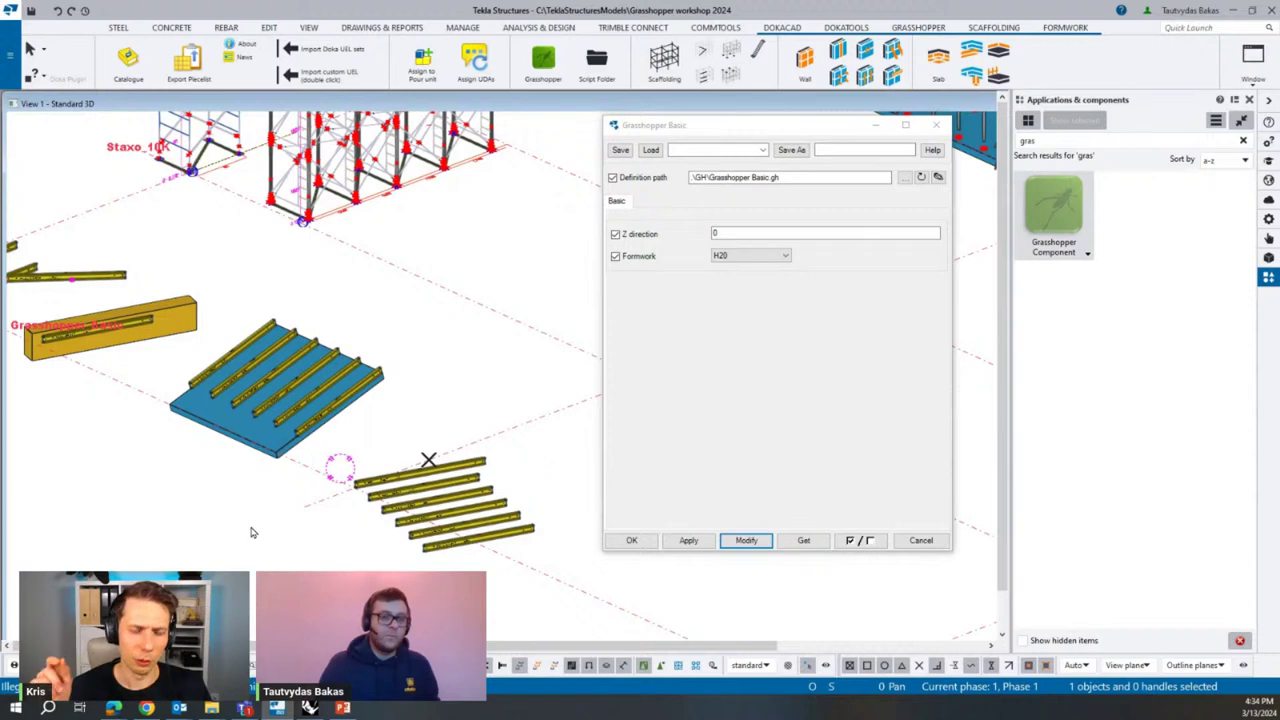
Close the component's properties and switch to File Explorer showing the model's GH folder.
scroll(255, 525, "down", 5)
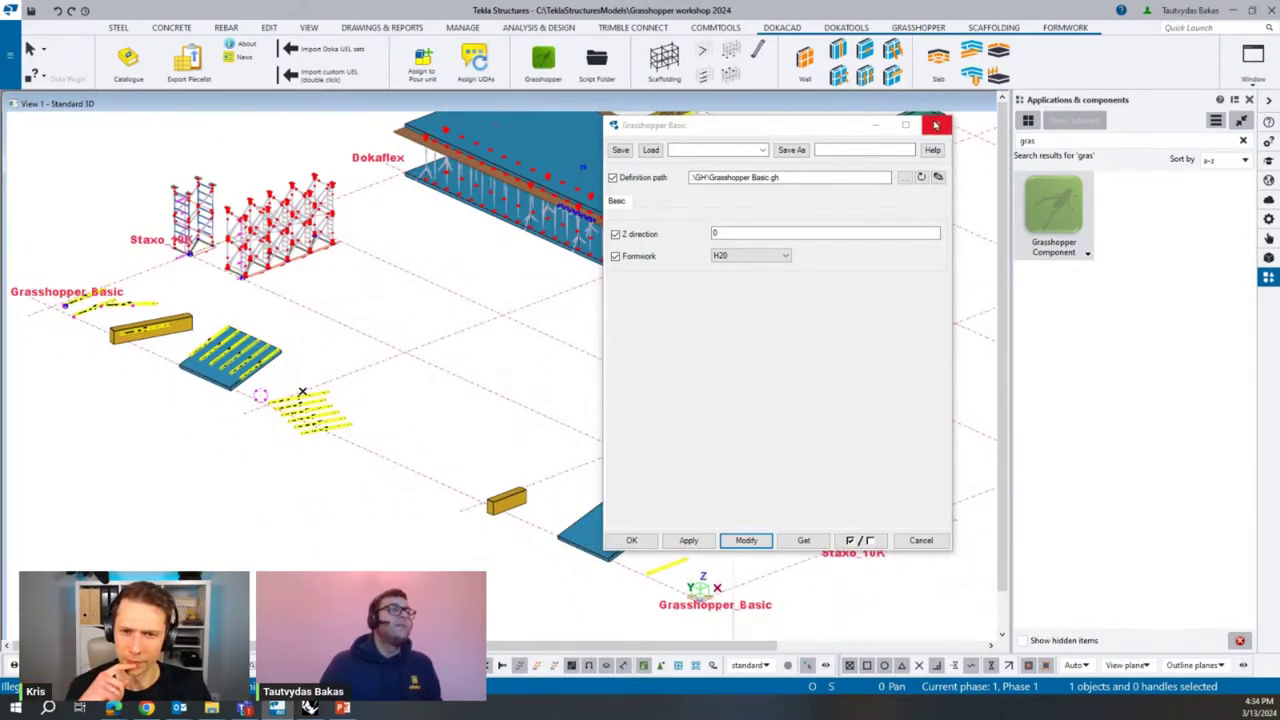
left_click(936, 125)
left_click(4, 36)
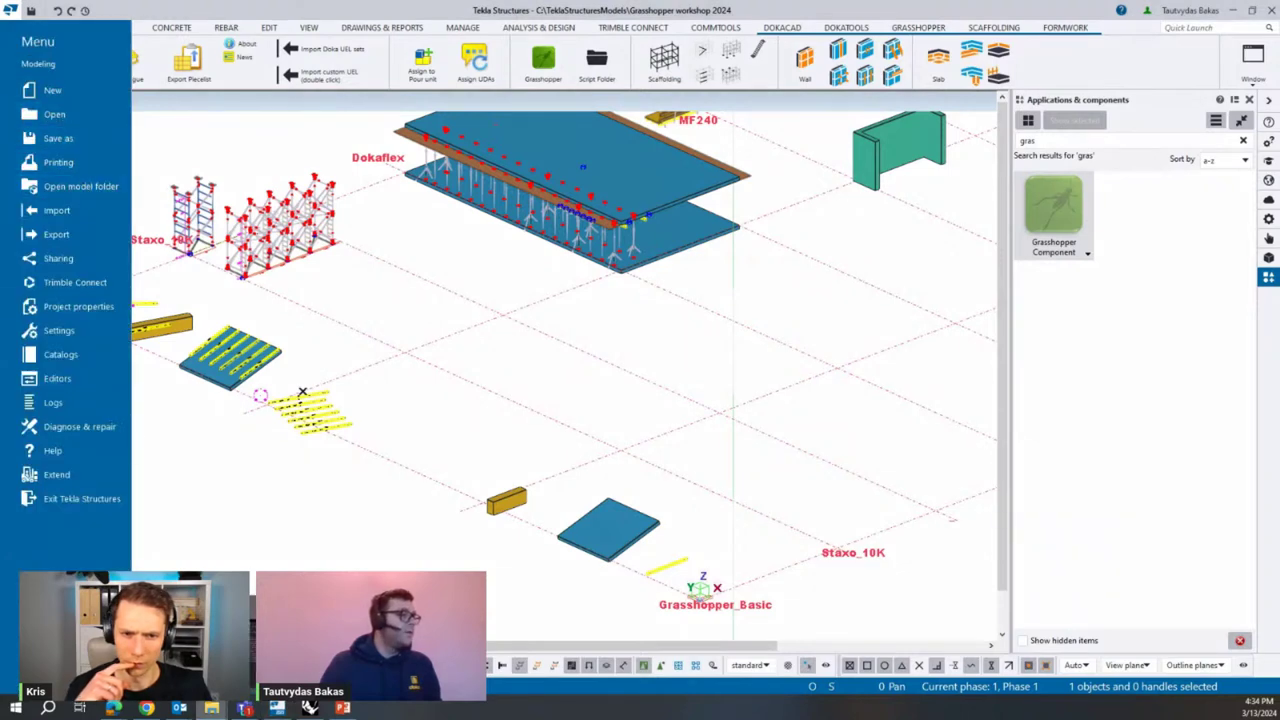
left_click(211, 707)
key("alt+Tab")
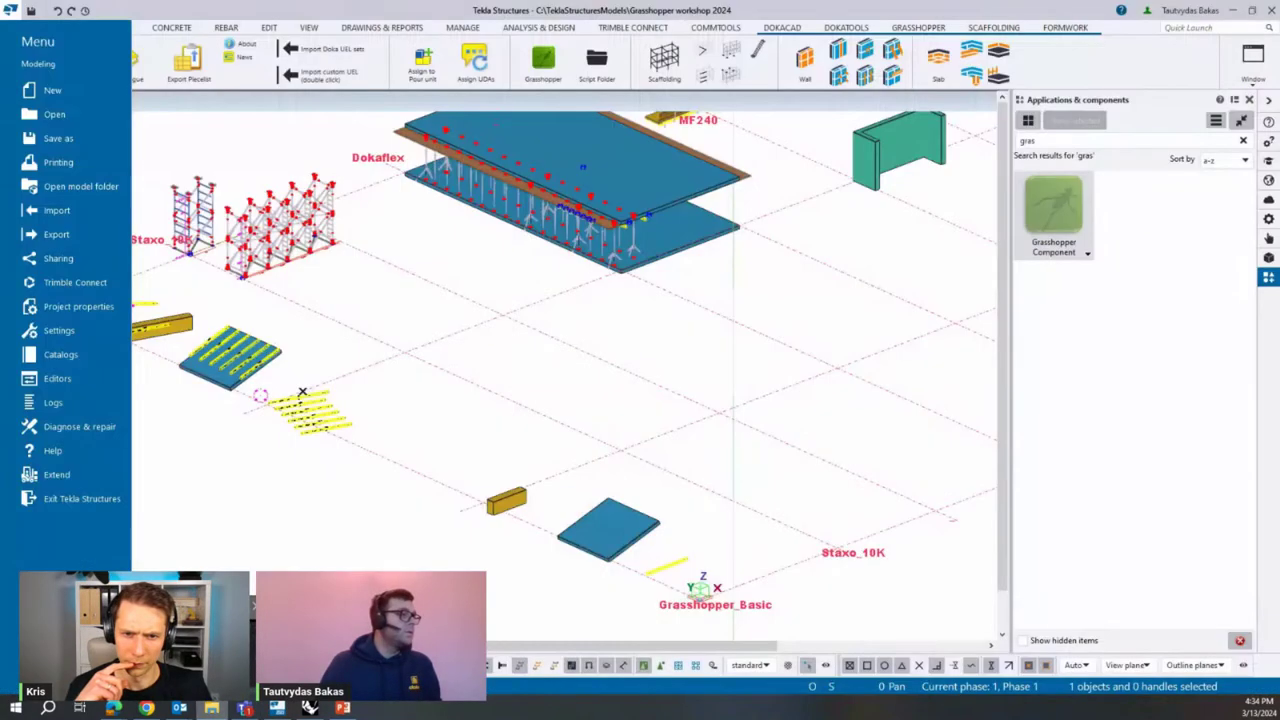
left_click(150, 640)
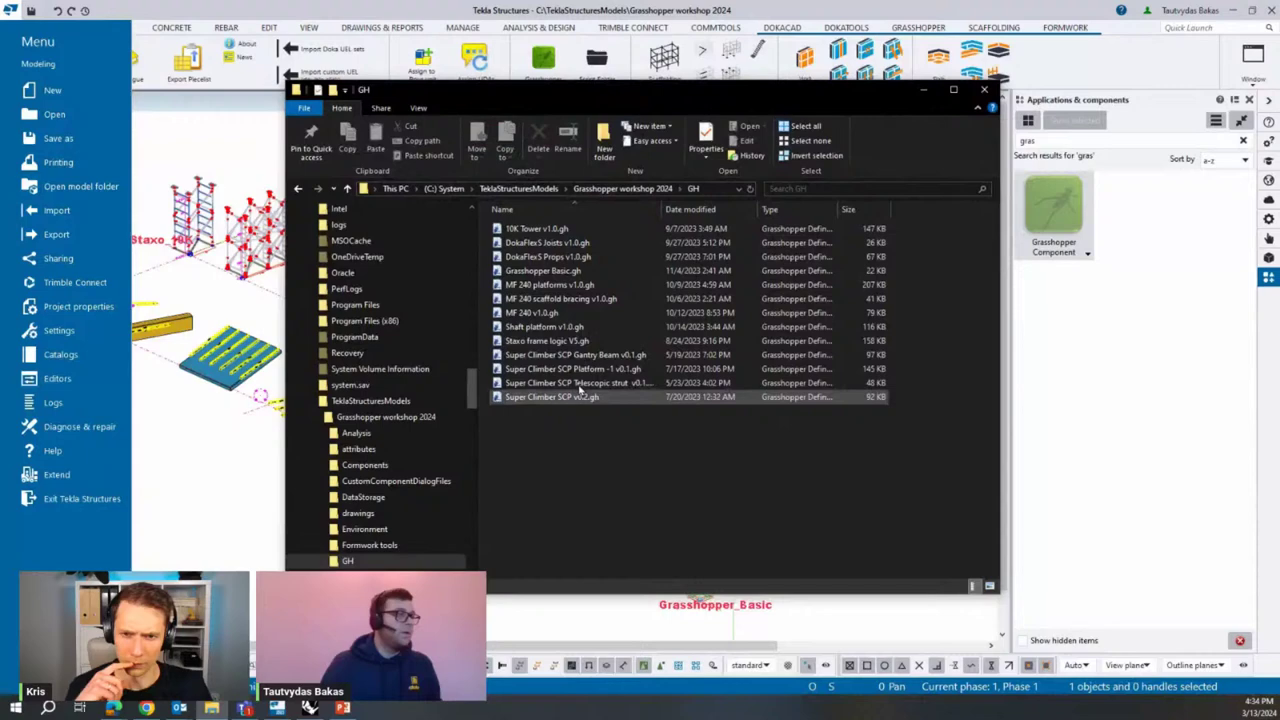
Load the Grasshopper Basic.gh definition from the GH folder into the Grasshopper editor.
left_click(546, 272)
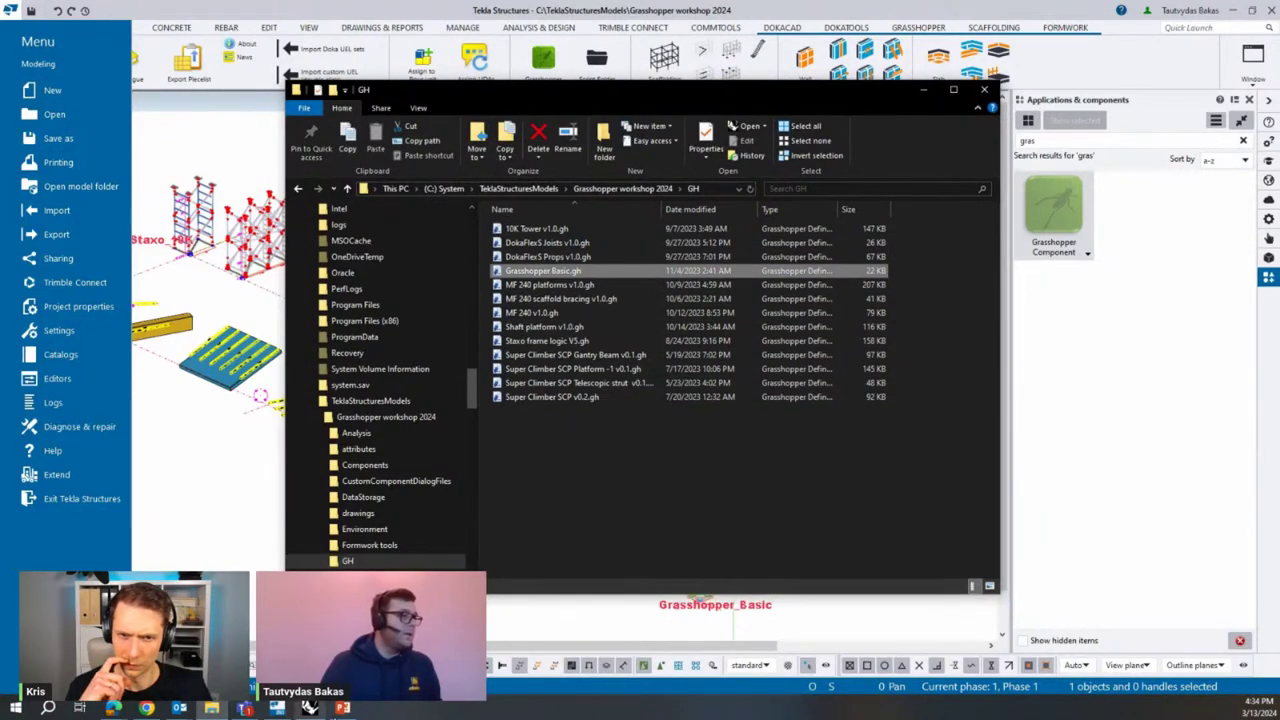
left_click(314, 708)
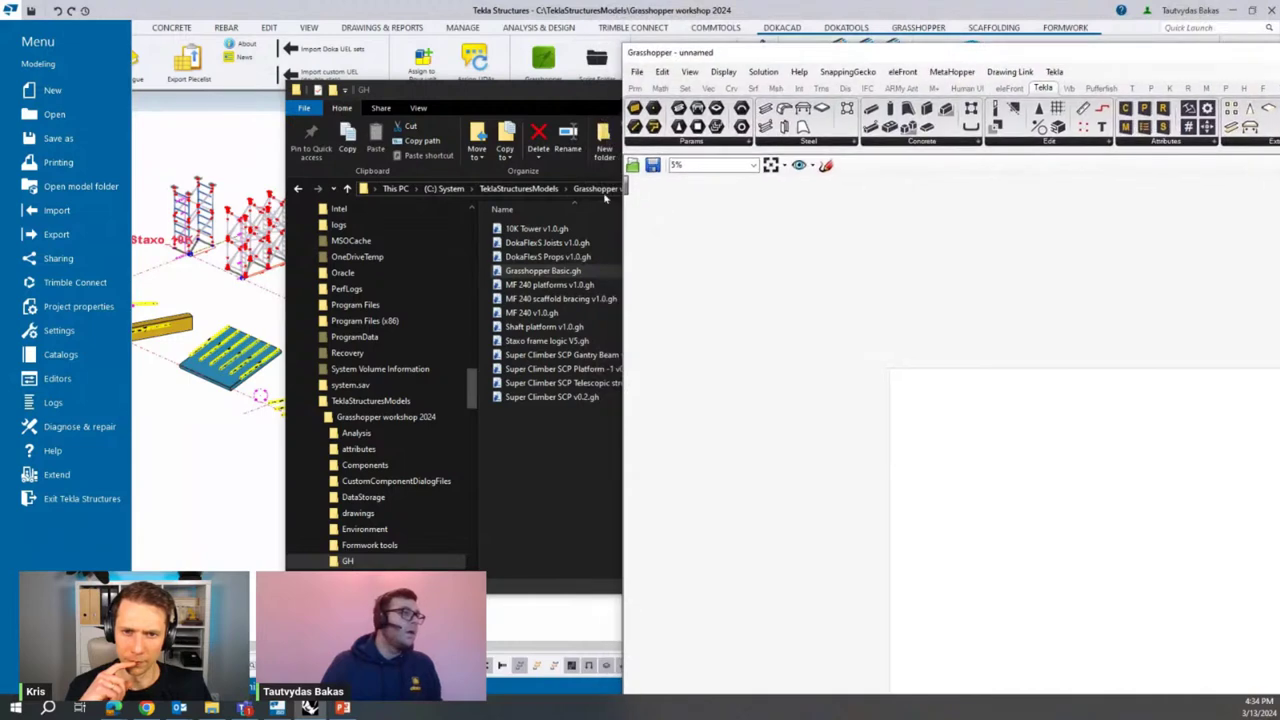
left_click_drag(546, 271, 990, 451)
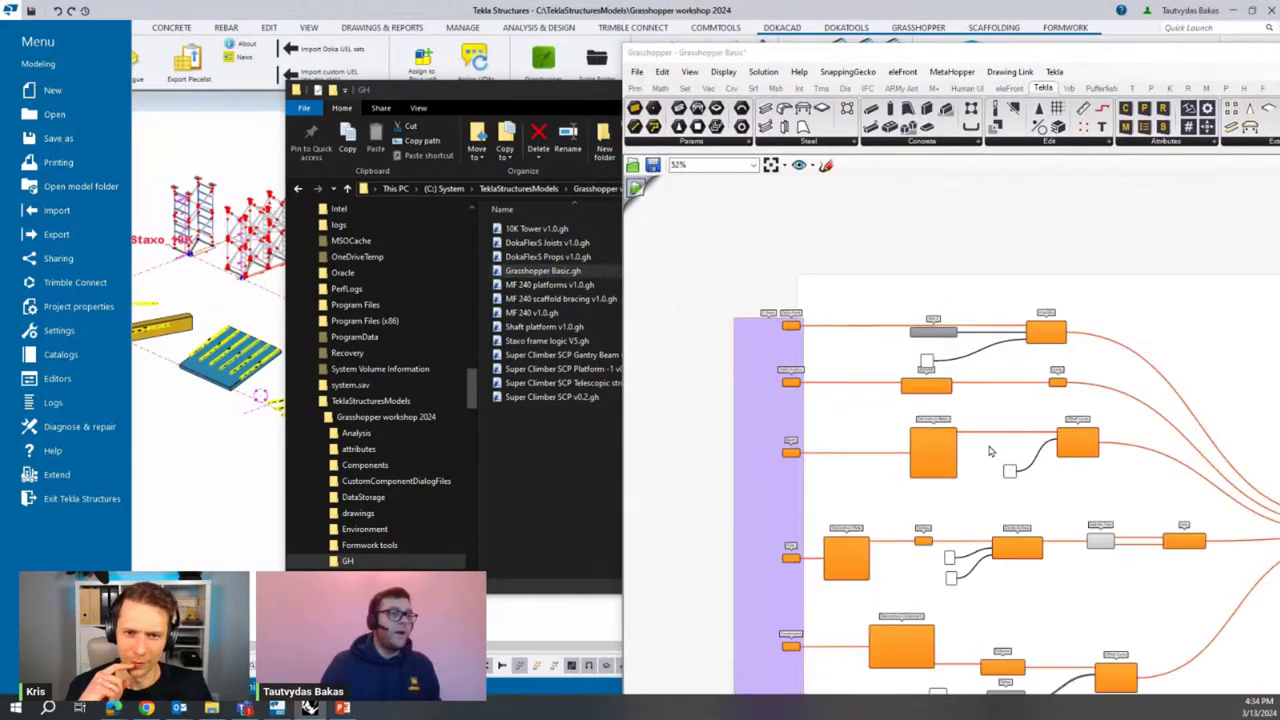
Minimize File Explorer and dock the Grasshopper editor beside the Tekla Structures model view.
left_click(529, 94)
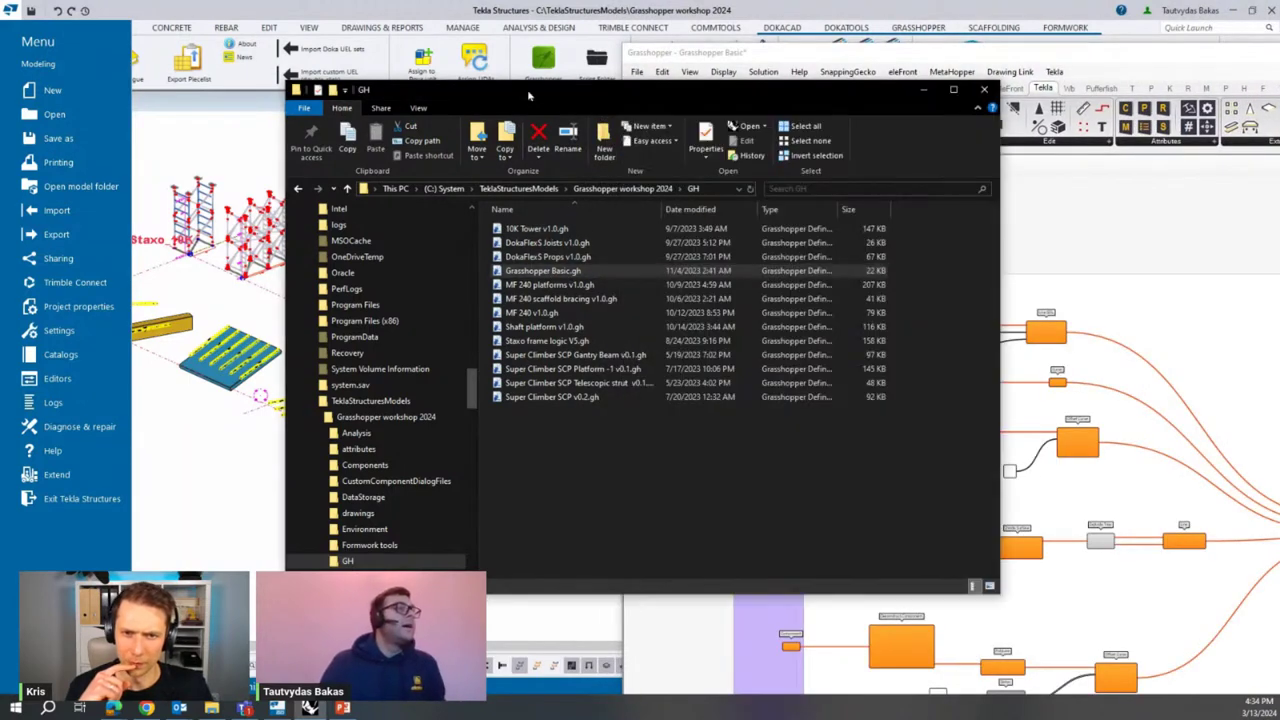
left_click(918, 91)
left_click(685, 6)
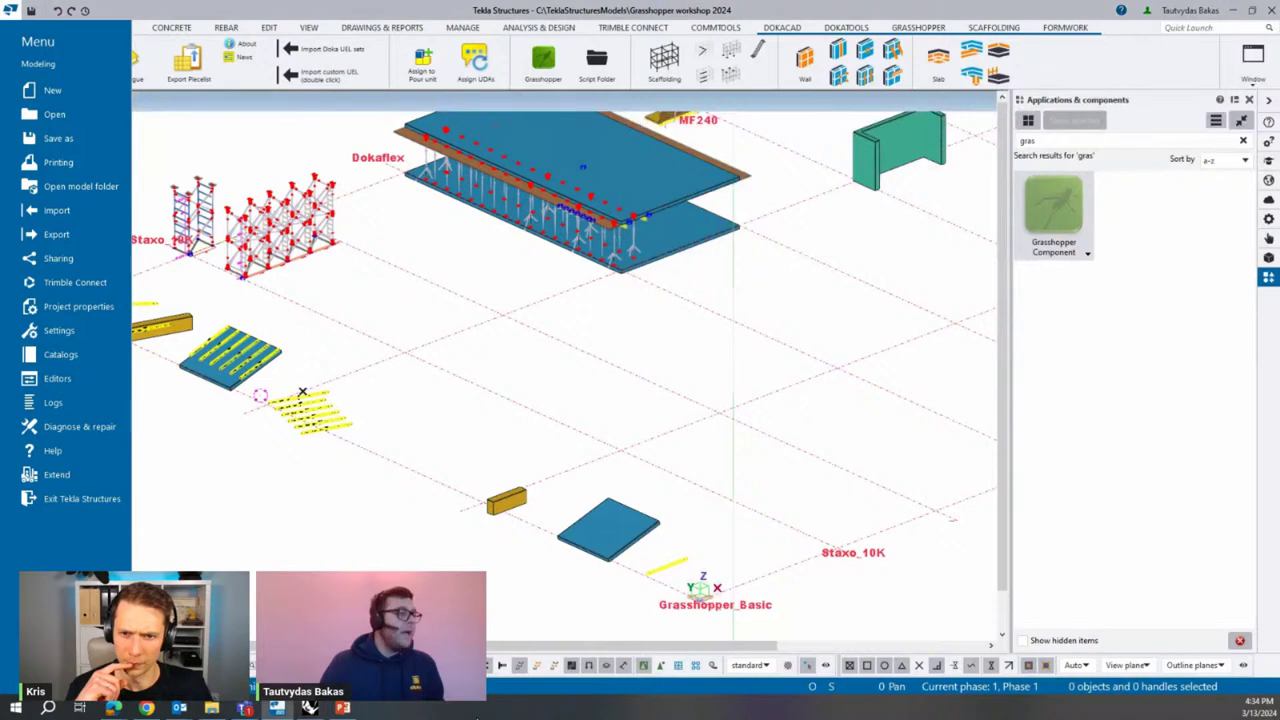
left_click(310, 707)
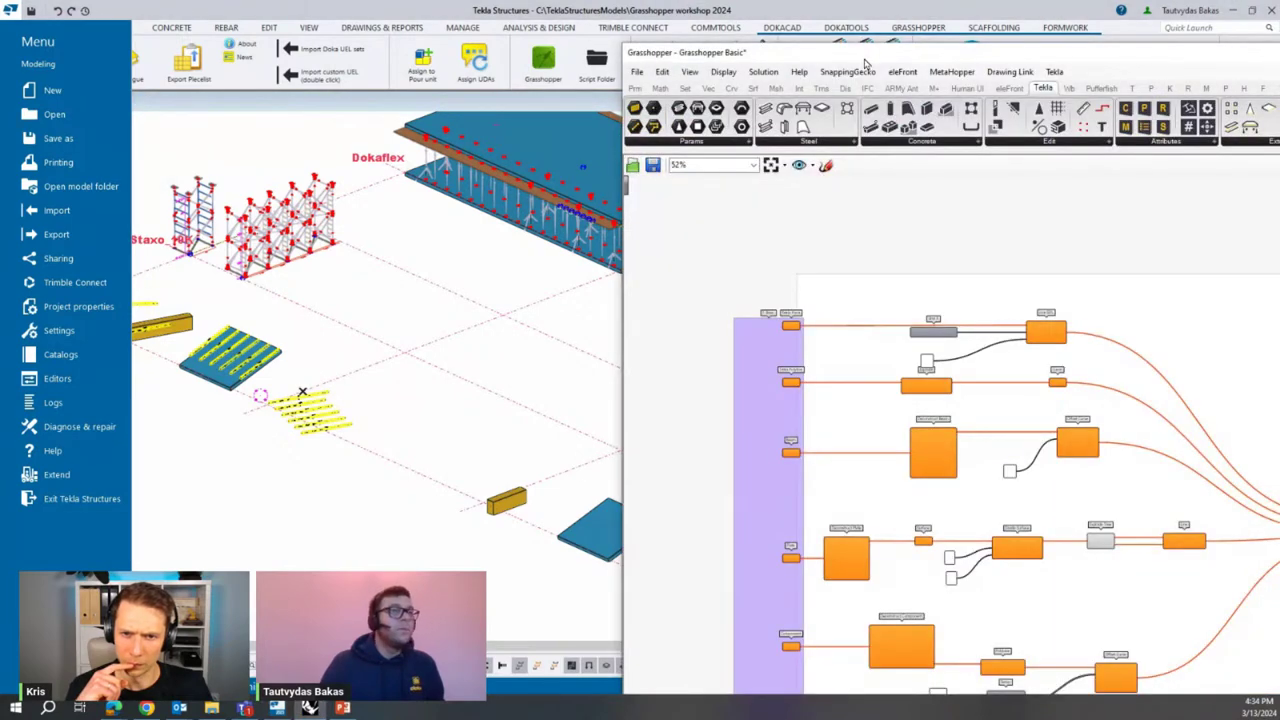
left_click_drag(866, 65, 1279, 95)
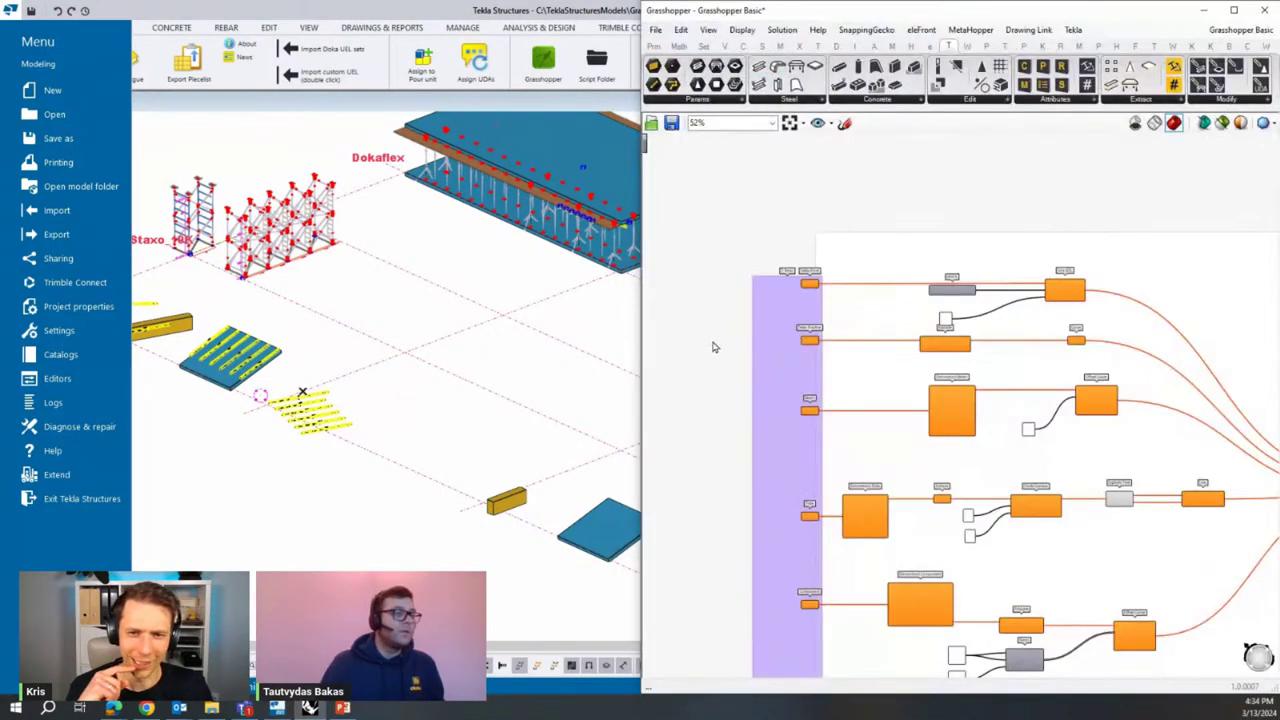
Compare the definition's Tekla Point, Tekla Polyline, Beam, Plate and Component inputs with the component's inputs in the Tekla model.
scroll(809, 278, "down", 4)
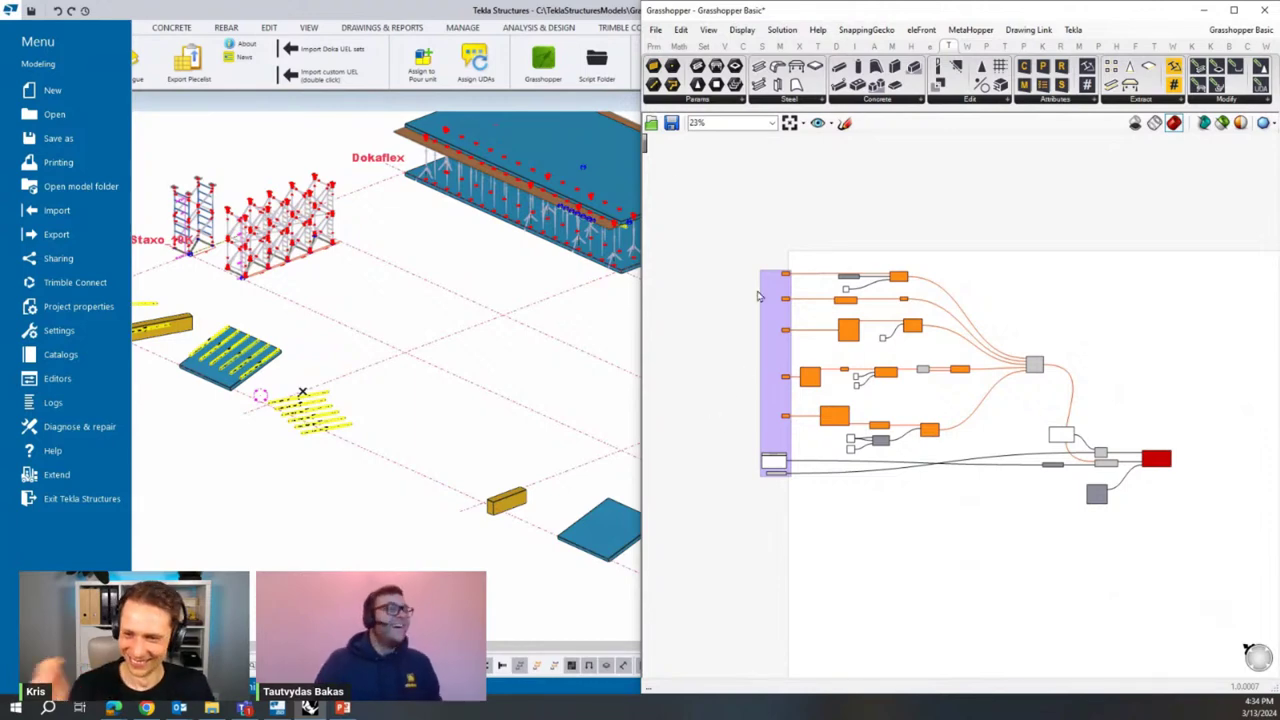
scroll(758, 296, "up", 4)
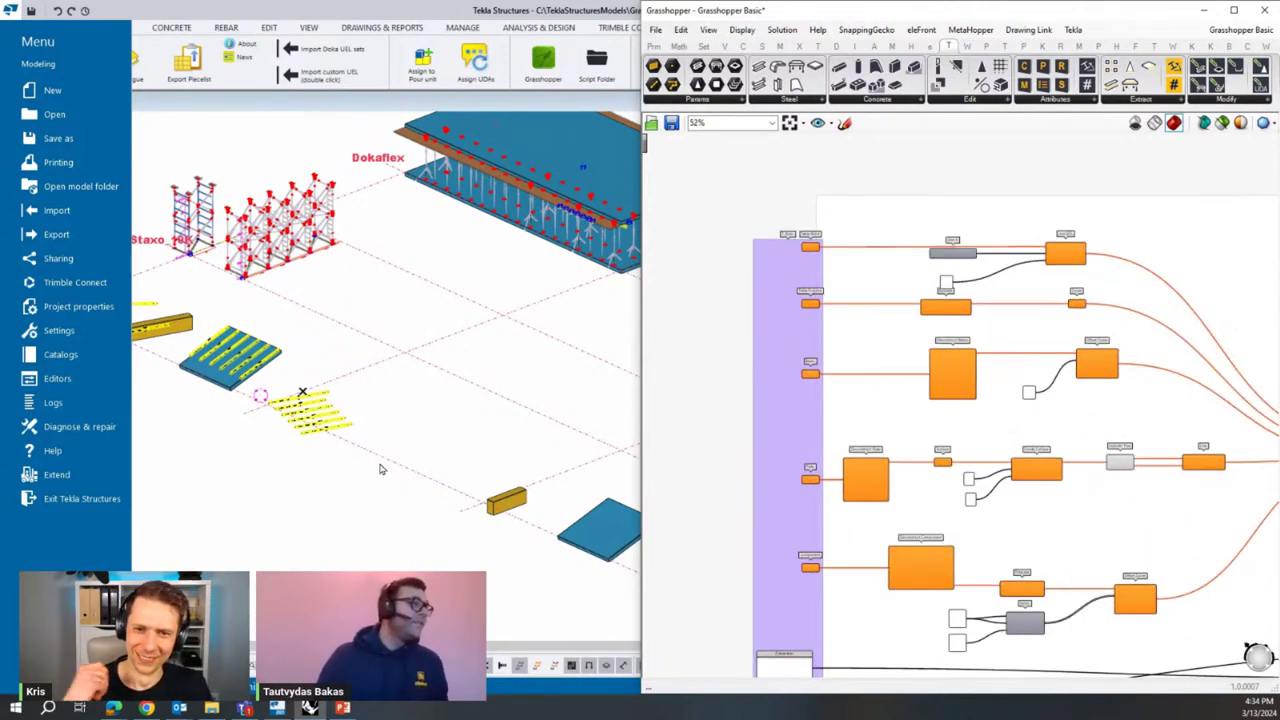
left_click(380, 469)
scroll(354, 531, "down", 2)
scroll(152, 400, "up", 7)
scroll(142, 326, "down", 3)
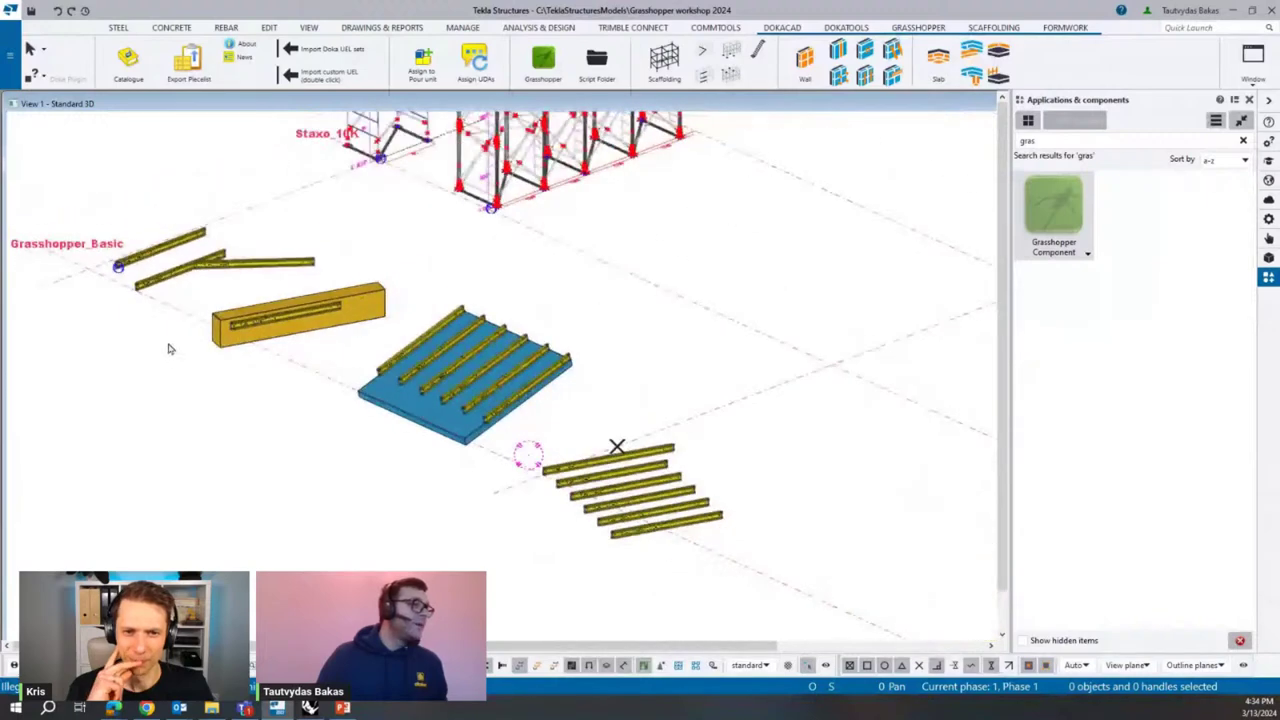
scroll(229, 537, "down", 2)
left_click(309, 707)
scroll(795, 272, "up", 5)
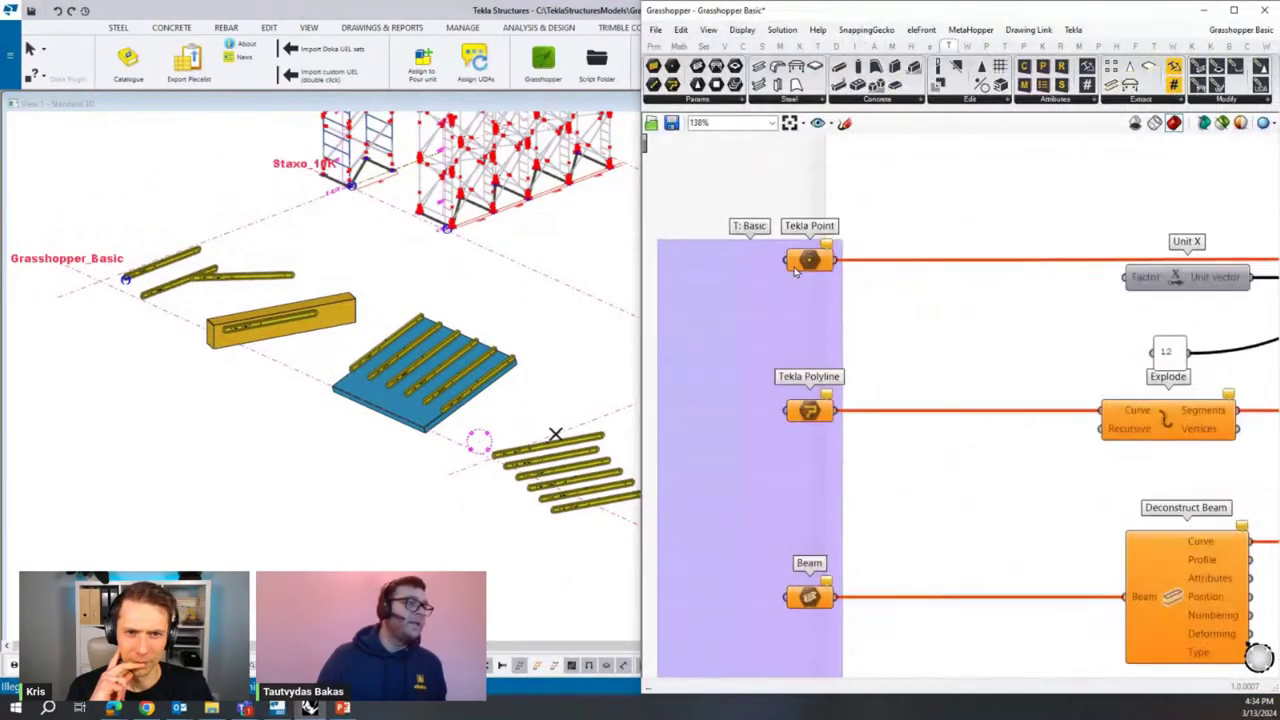
scroll(828, 258, "down", 2)
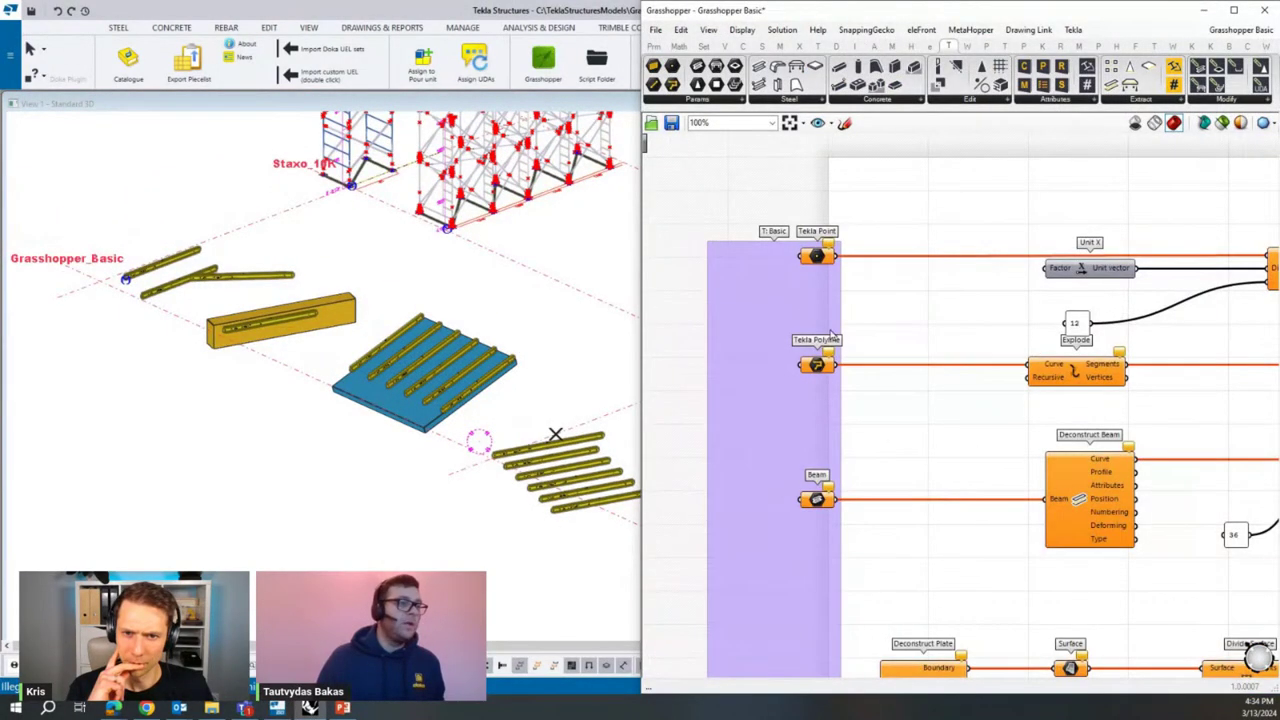
scroll(830, 335, "down", 1)
scroll(870, 515, "up", 3)
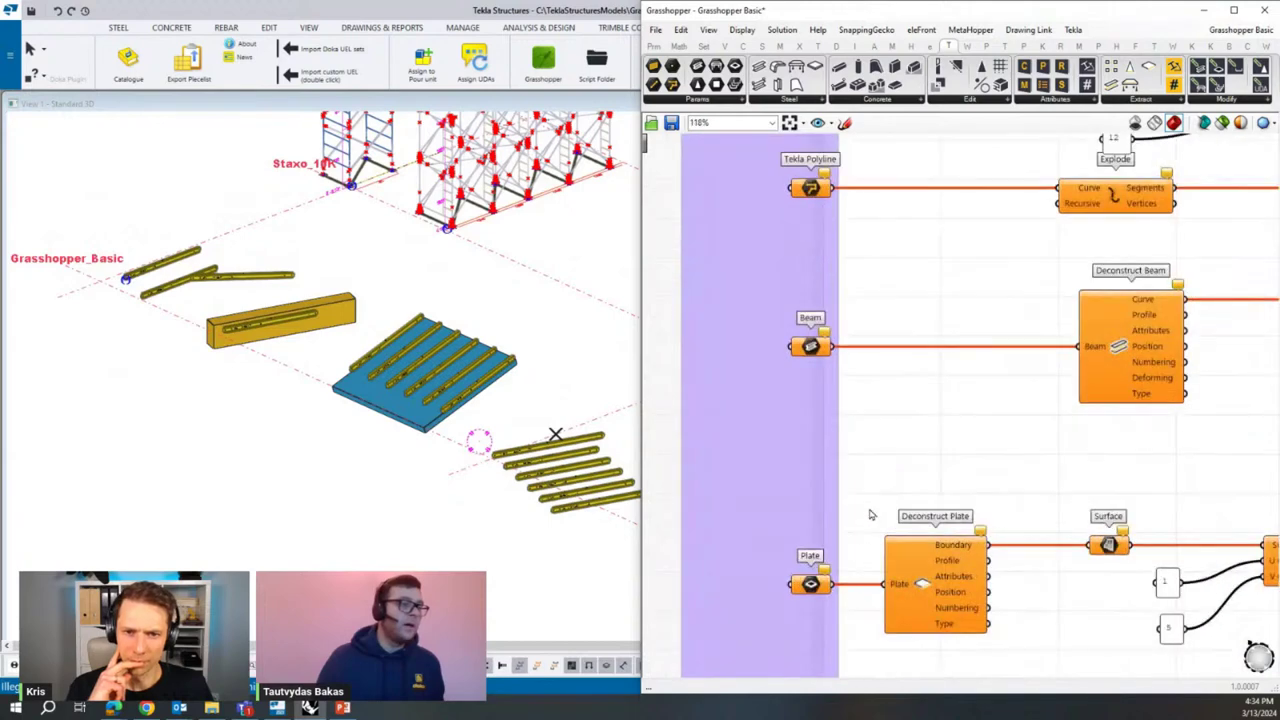
right_click_drag(870, 515, 892, 234)
scroll(151, 368, "down", 1)
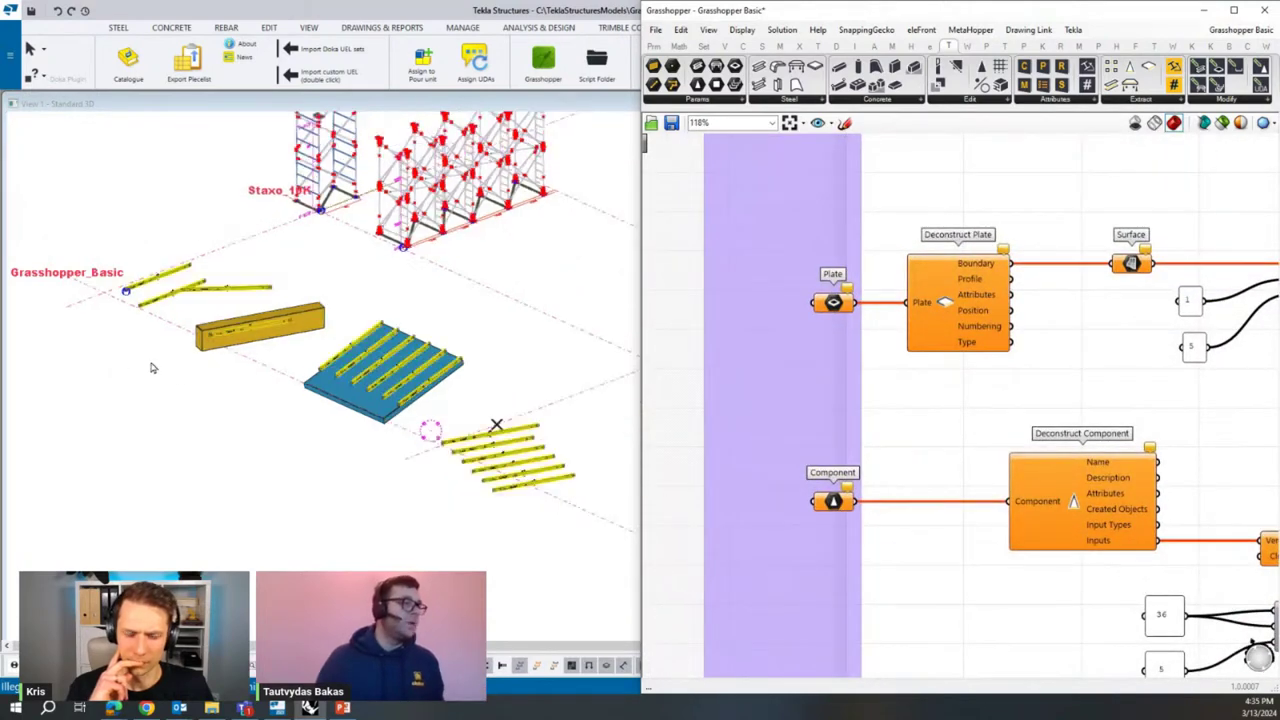
Examine how the grouped inputs are wired through the definition to the final Component node.
scroll(151, 368, "down", 1)
scroll(320, 390, "down", 1)
scroll(828, 366, "down", 4)
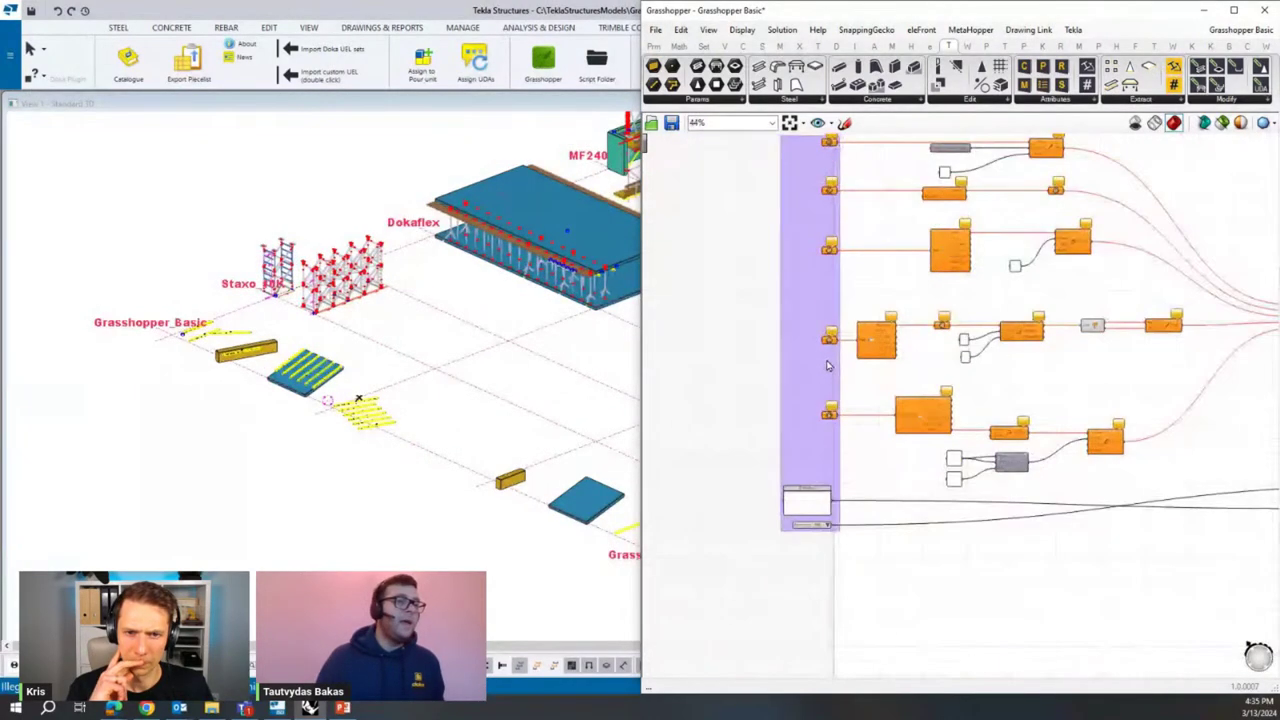
scroll(828, 366, "down", 1)
right_click_drag(1074, 571, 732, 485)
scroll(1150, 386, "up", 5)
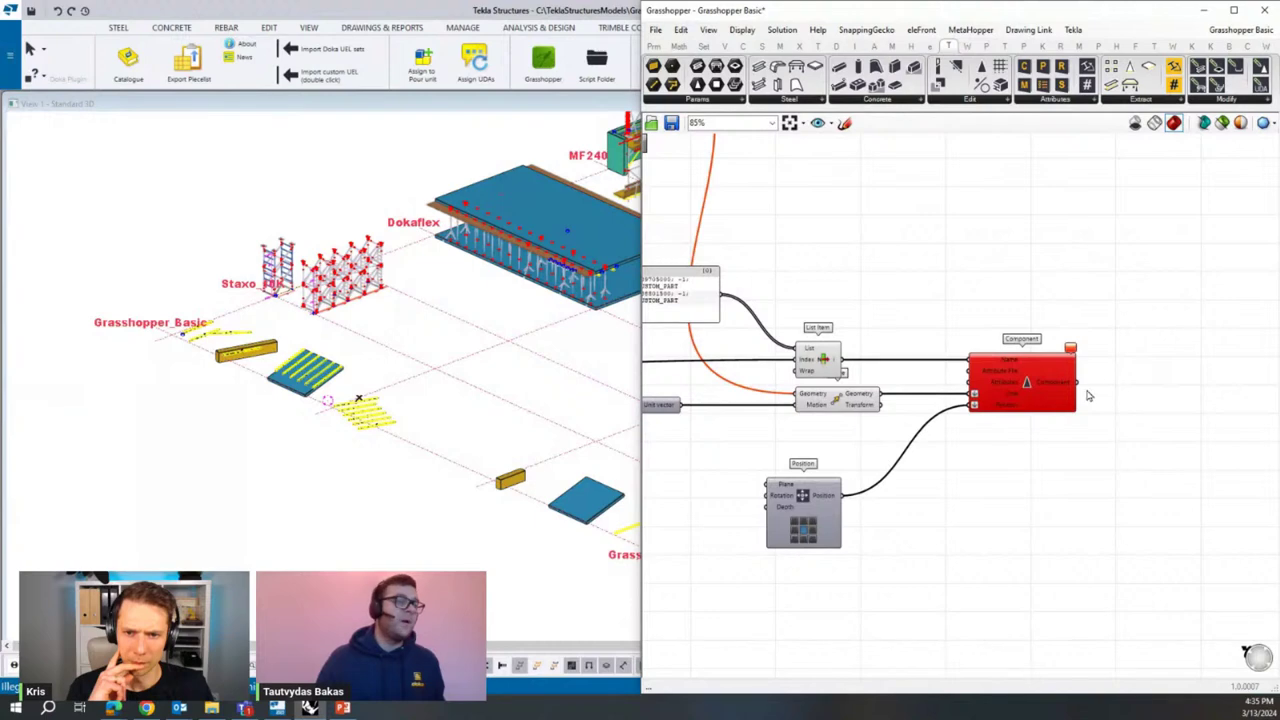
scroll(1068, 405, "down", 3)
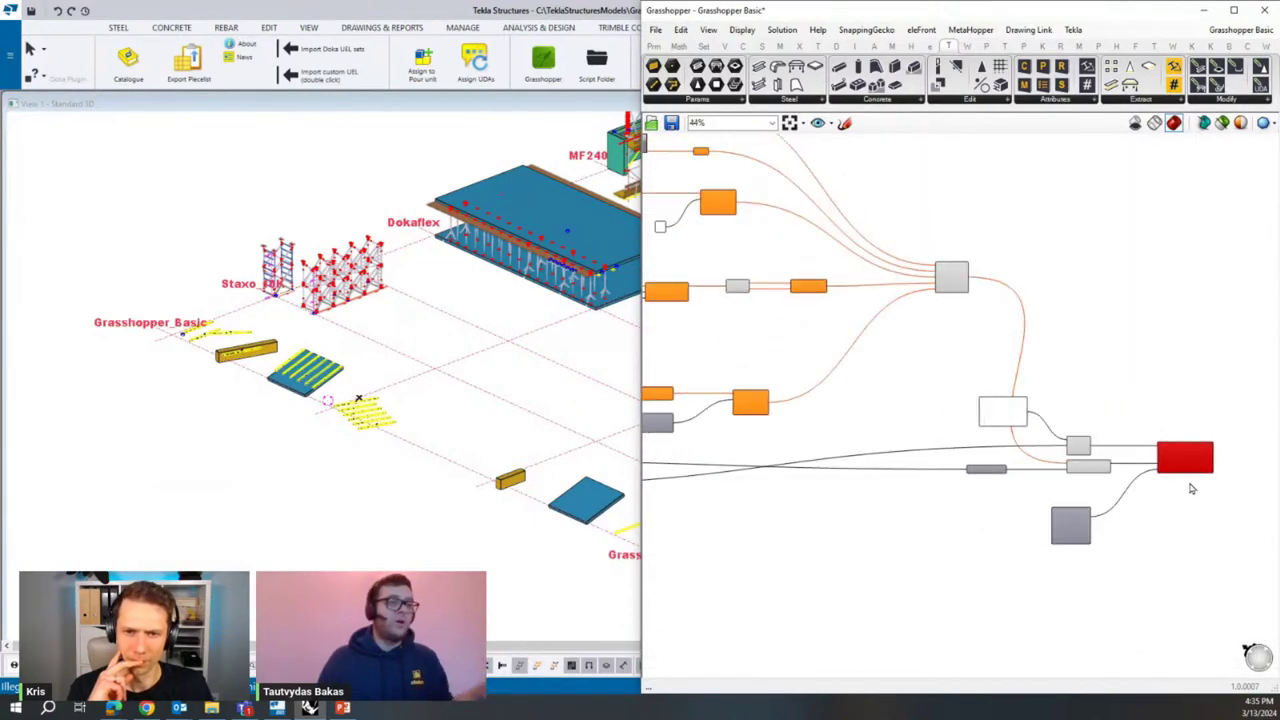
Set one Tekla Point for the definition's Tekla Point input, picking a free location between the existing girders and the solid timber beam.
scroll(1192, 480, "down", 3)
scroll(915, 367, "up", 1)
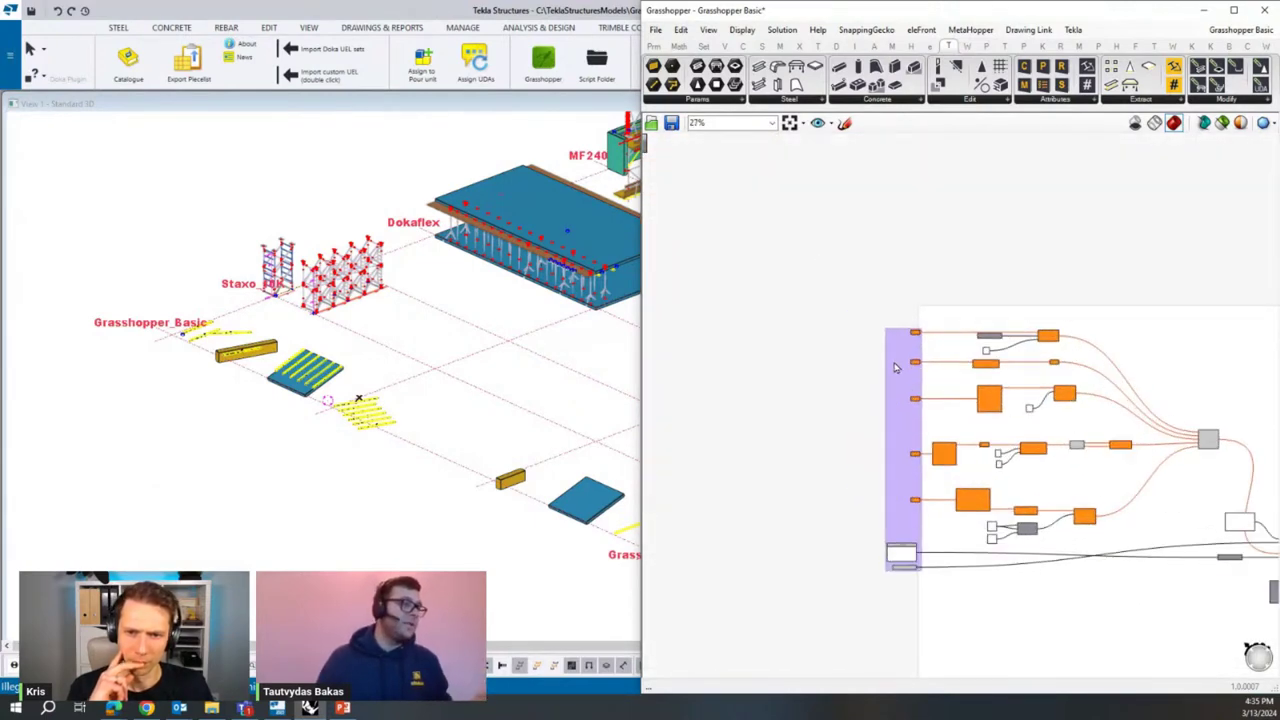
scroll(475, 460, "up", 2)
scroll(924, 327, "up", 6)
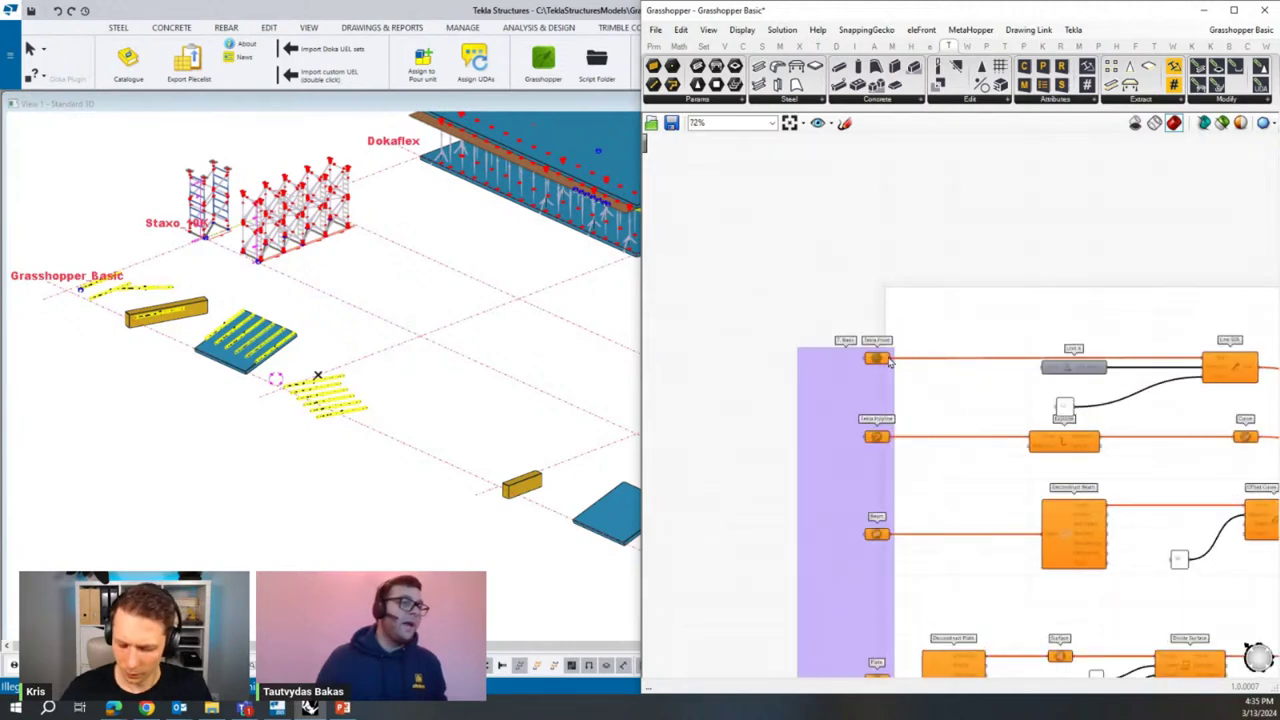
right_click(867, 358)
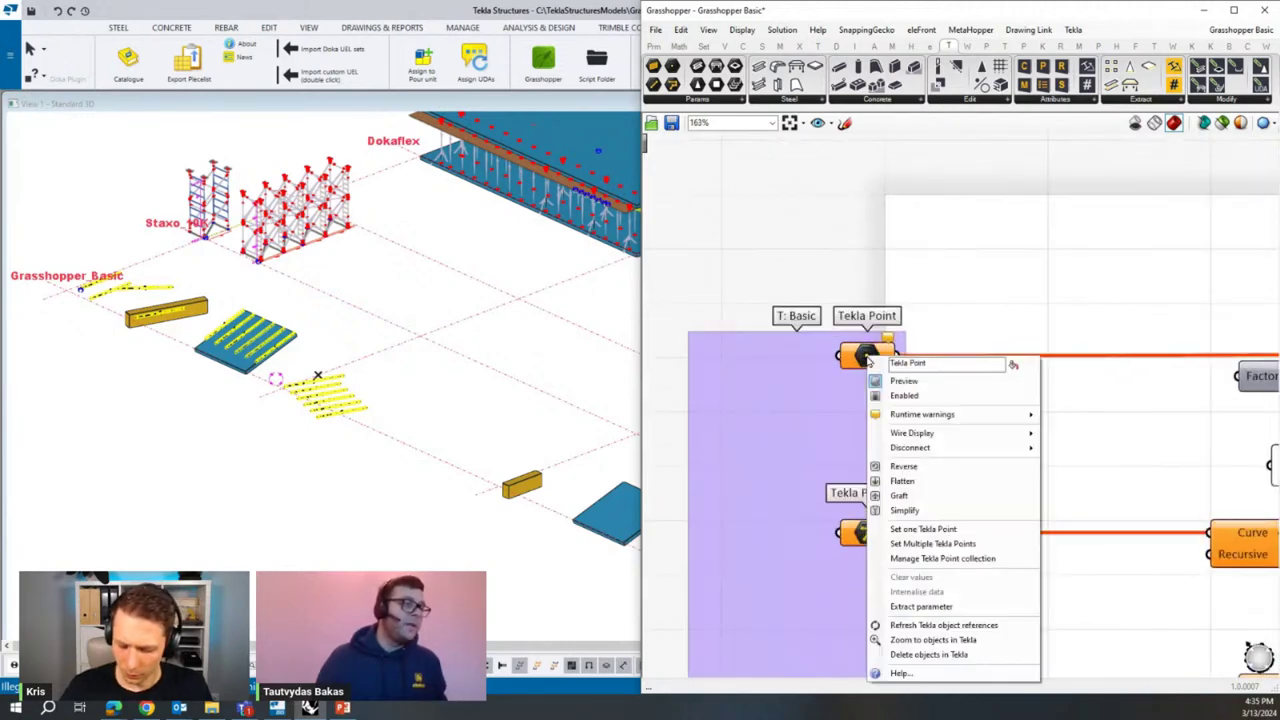
left_click(922, 530)
scroll(467, 452, "up", 1)
left_click(406, 441)
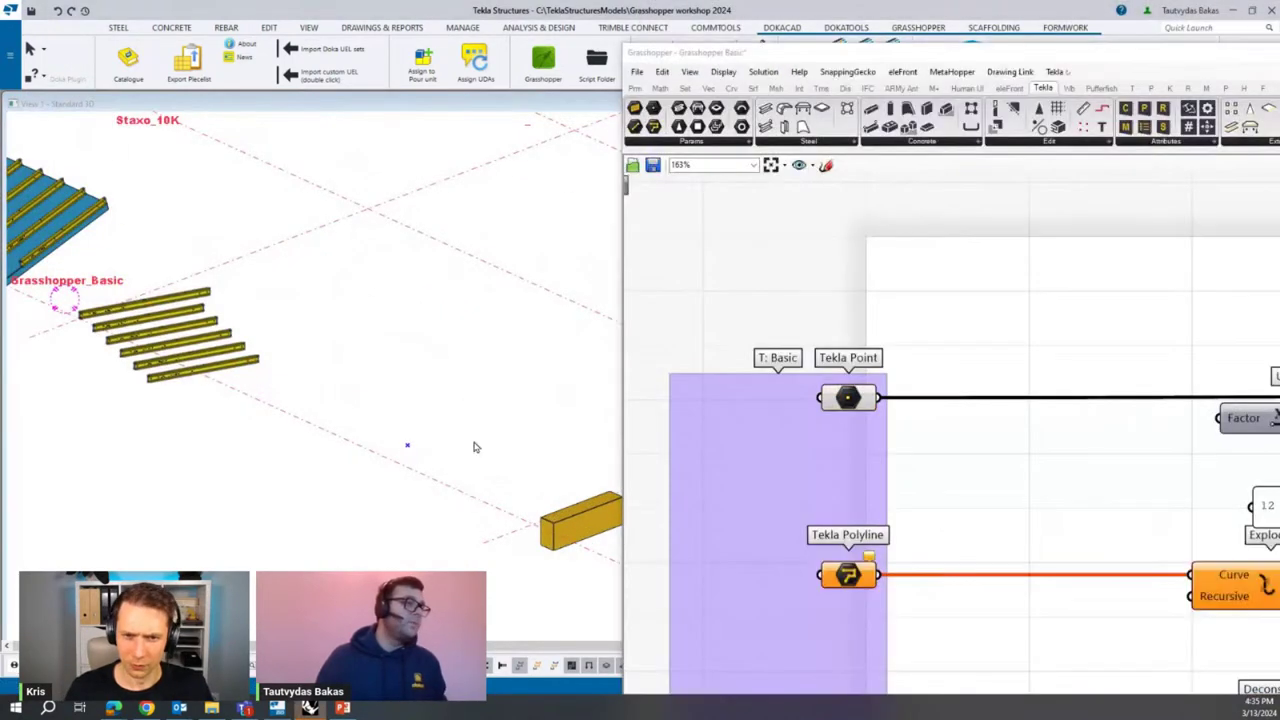
scroll(477, 437, "down", 3)
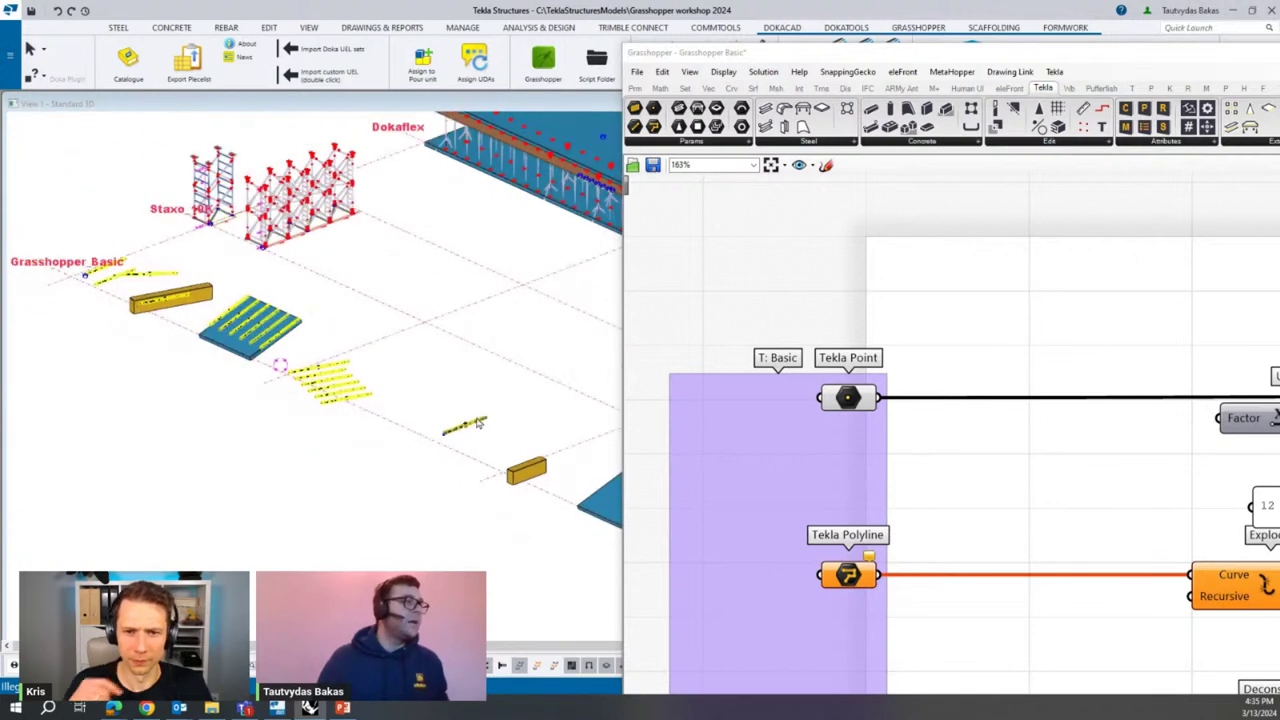
Set a three-point Tekla Polyline for the definition's Tekla Polyline input, picking free points between the new girder and the solid timber beam.
right_click(858, 588)
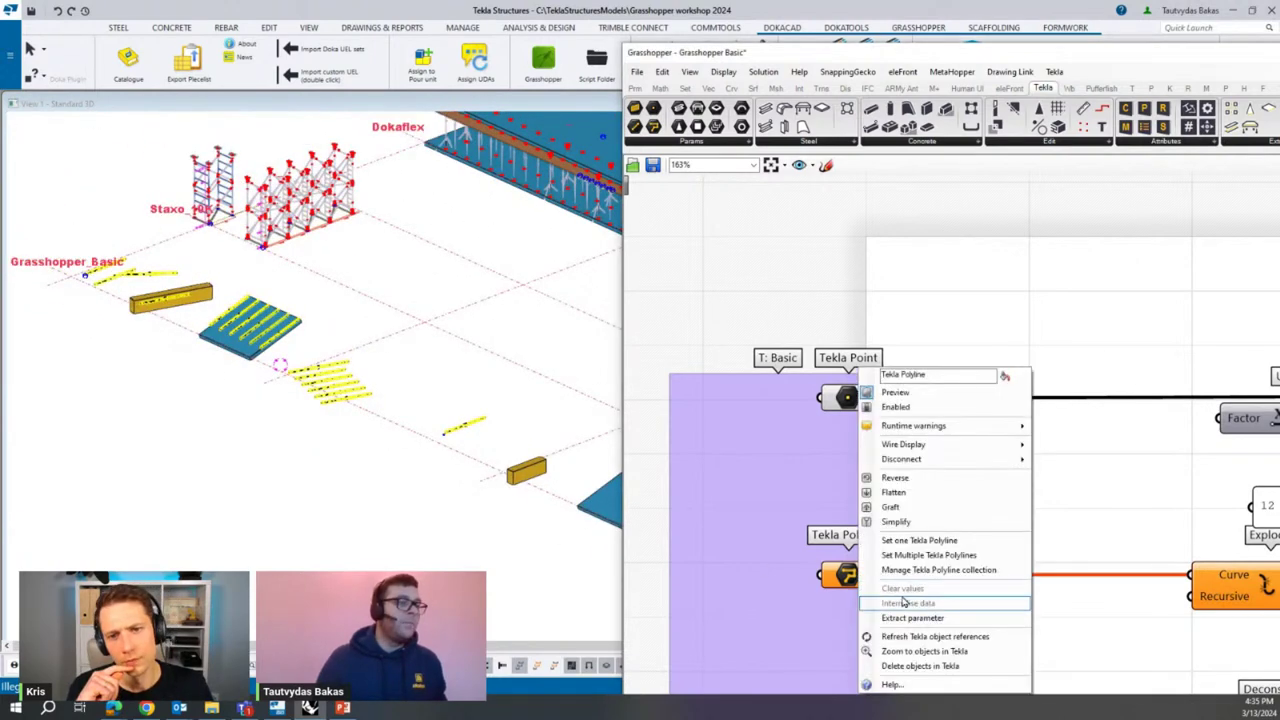
left_click(925, 555)
scroll(454, 465, "up", 3)
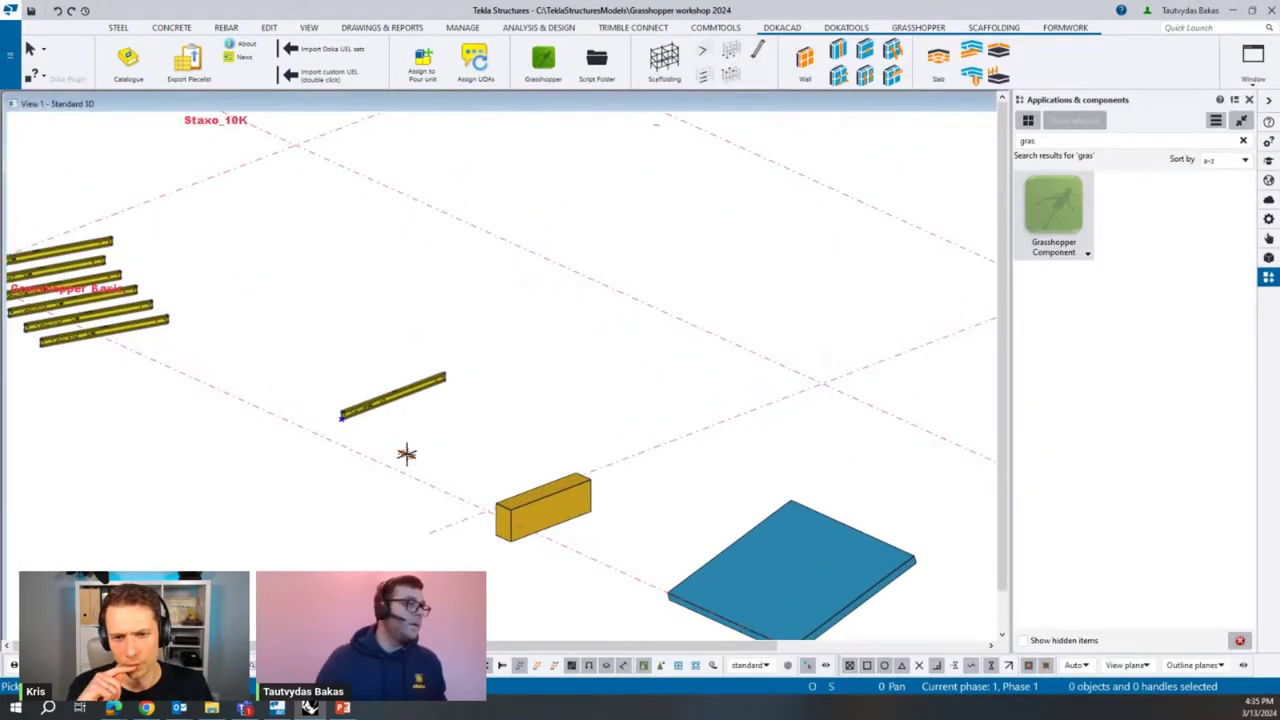
left_click(408, 454)
left_click(497, 420)
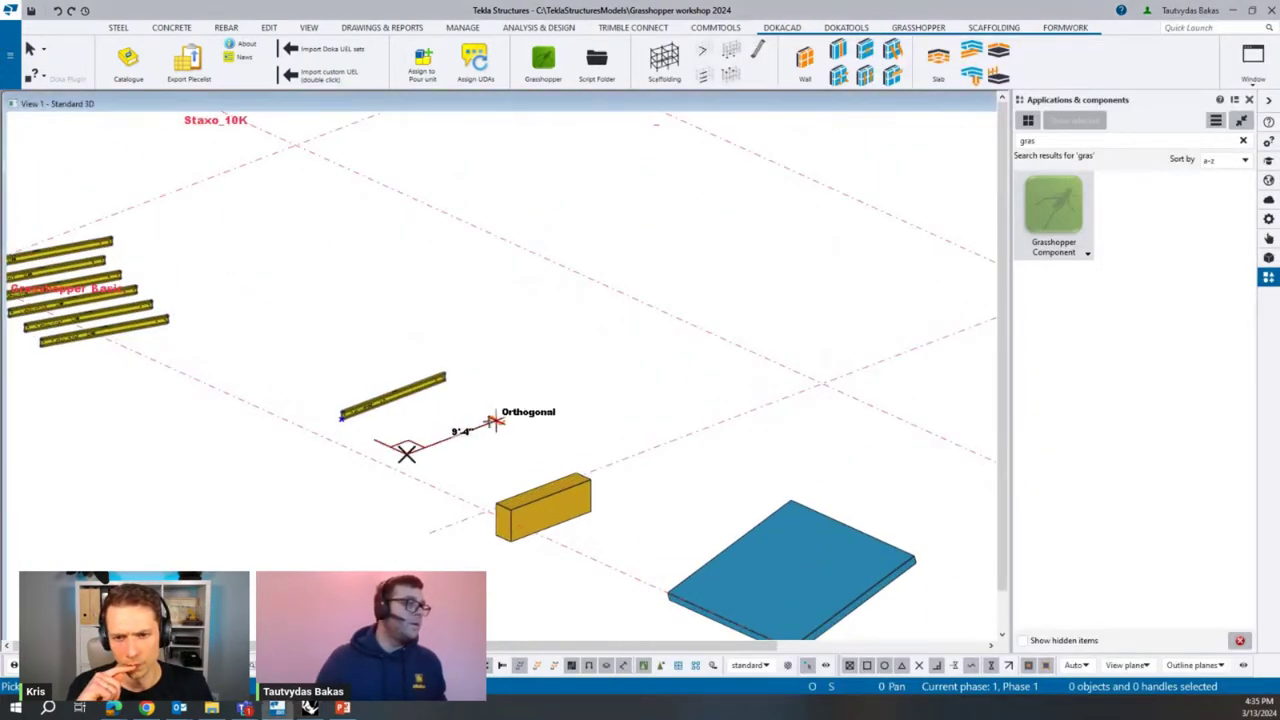
left_click(602, 410)
middle_click(602, 410)
scroll(378, 350, "down", 5)
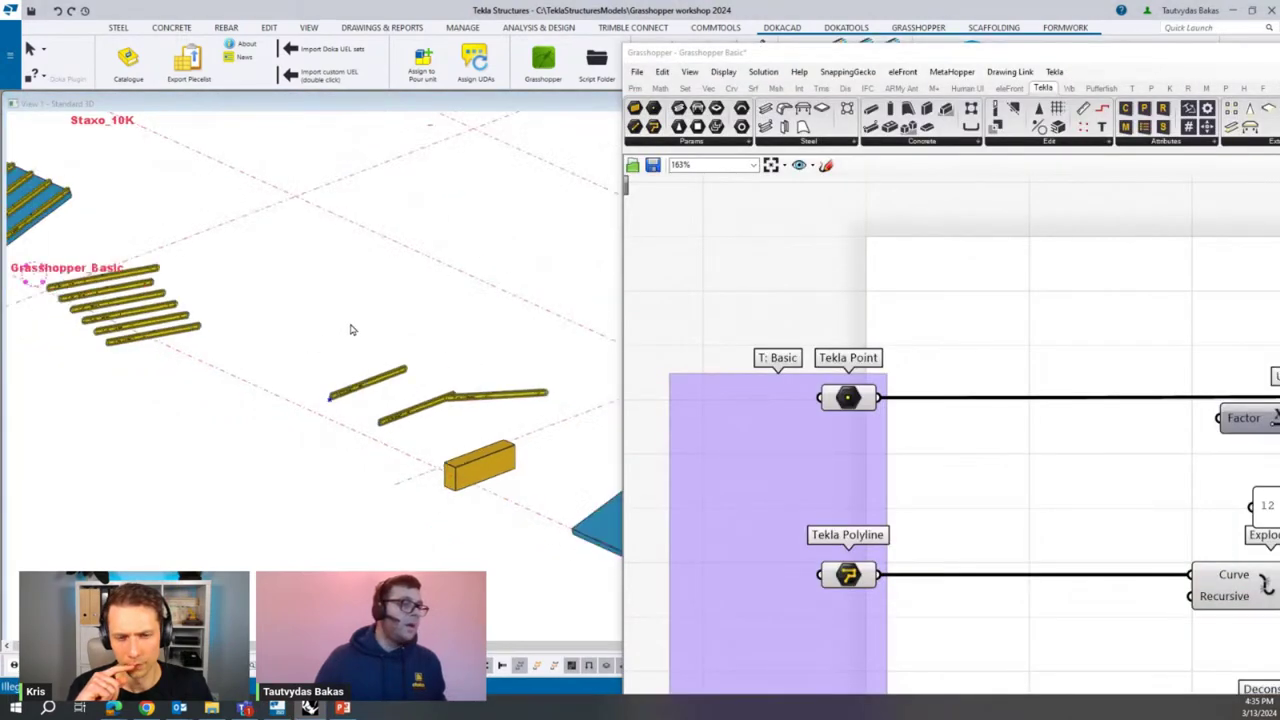
Set one beam for the definition's Beam input, picking the solid timber beam beside the new polyline girders.
scroll(962, 548, "down", 4)
scroll(950, 560, "up", 5)
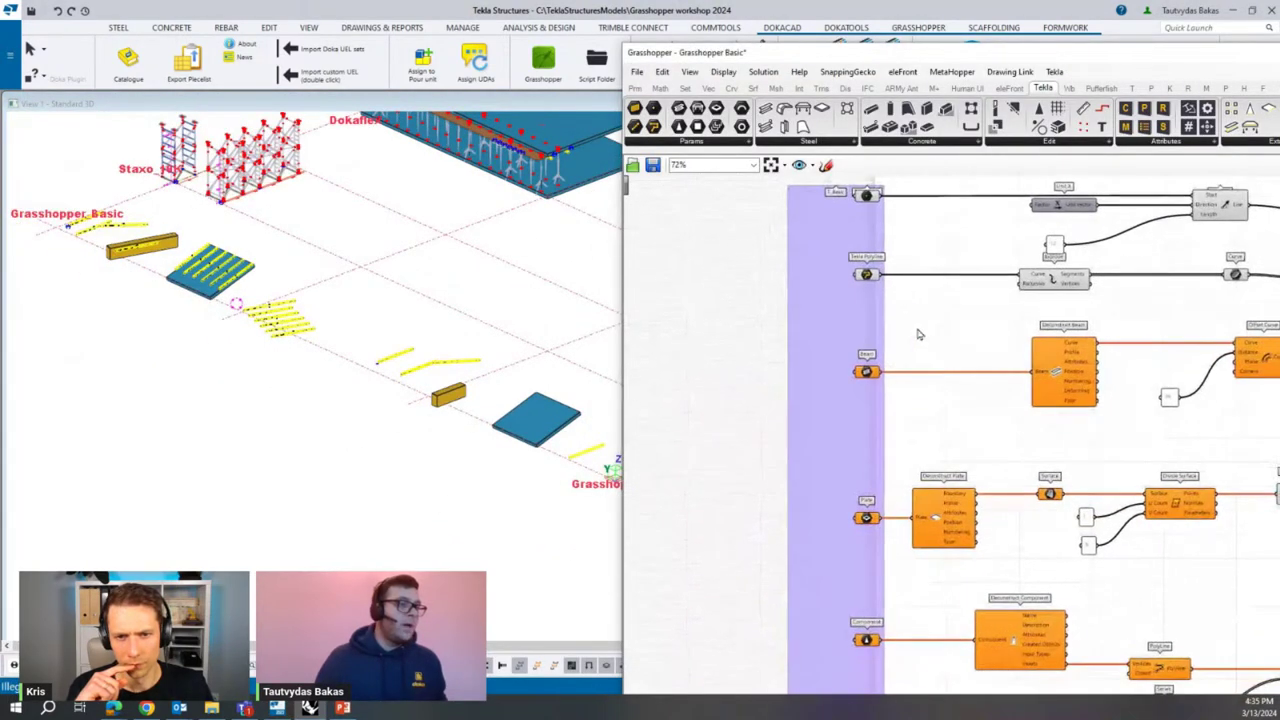
right_click(818, 372)
left_click(859, 543)
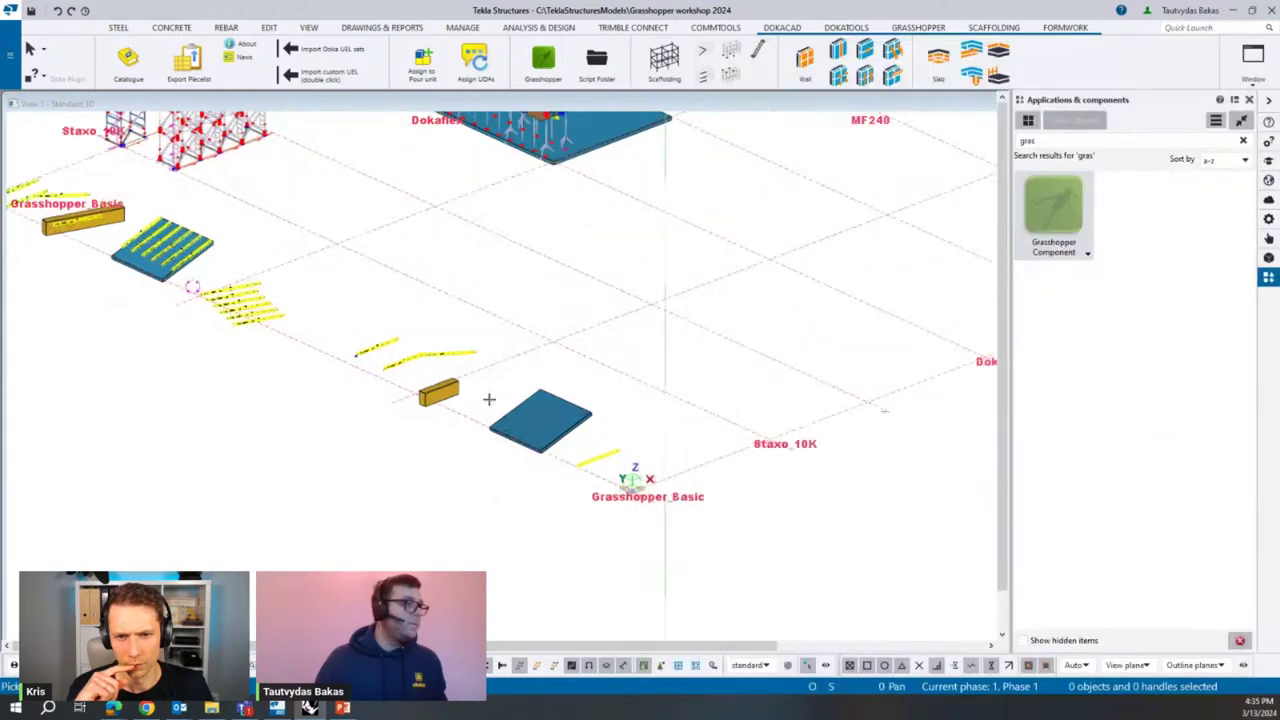
scroll(489, 400, "up", 3)
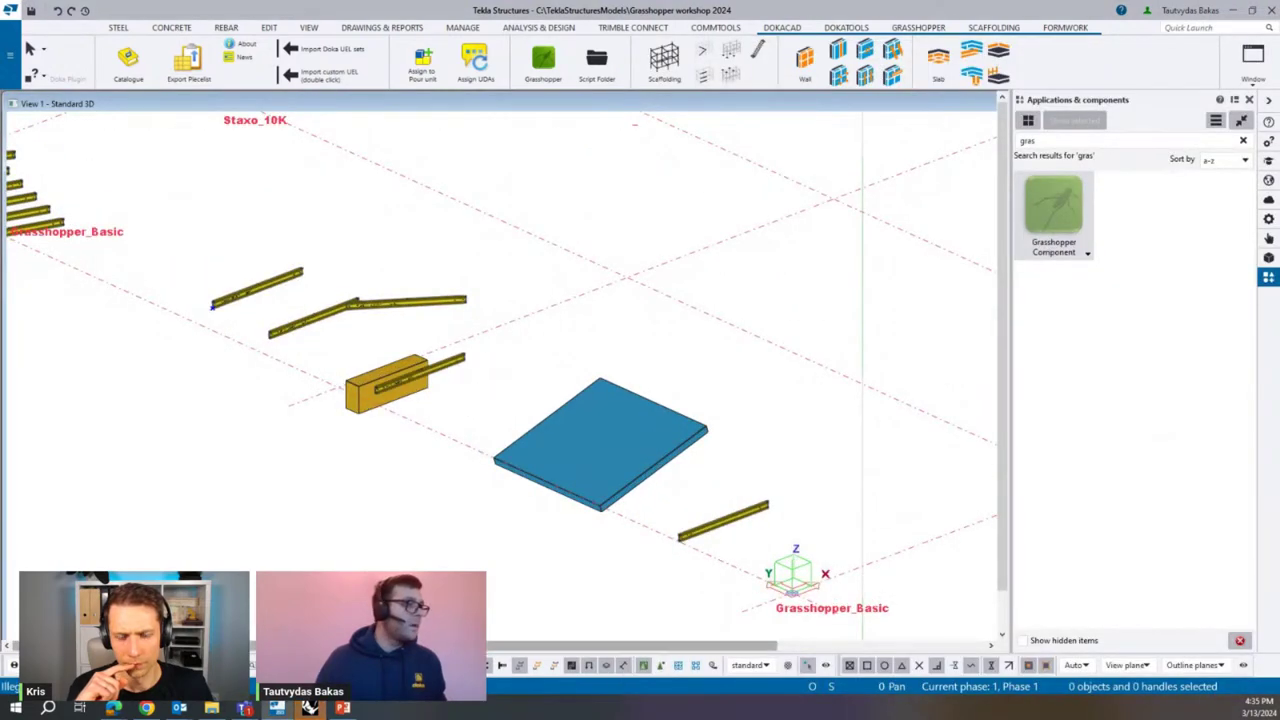
left_click(310, 708)
Set one Contour Plate for the definition's Plate input, picking the empty blue plate in the Tekla model.
scroll(878, 280, "down", 5)
scroll(831, 432, "up", 2)
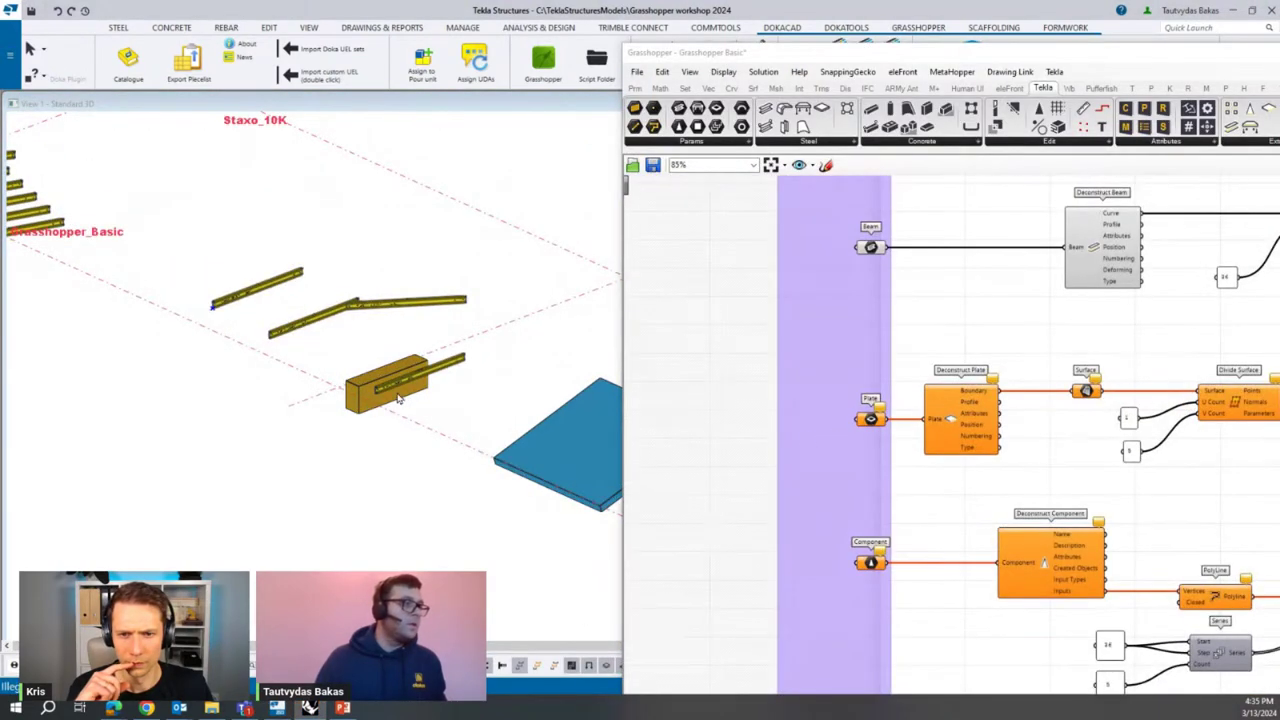
right_click(870, 425)
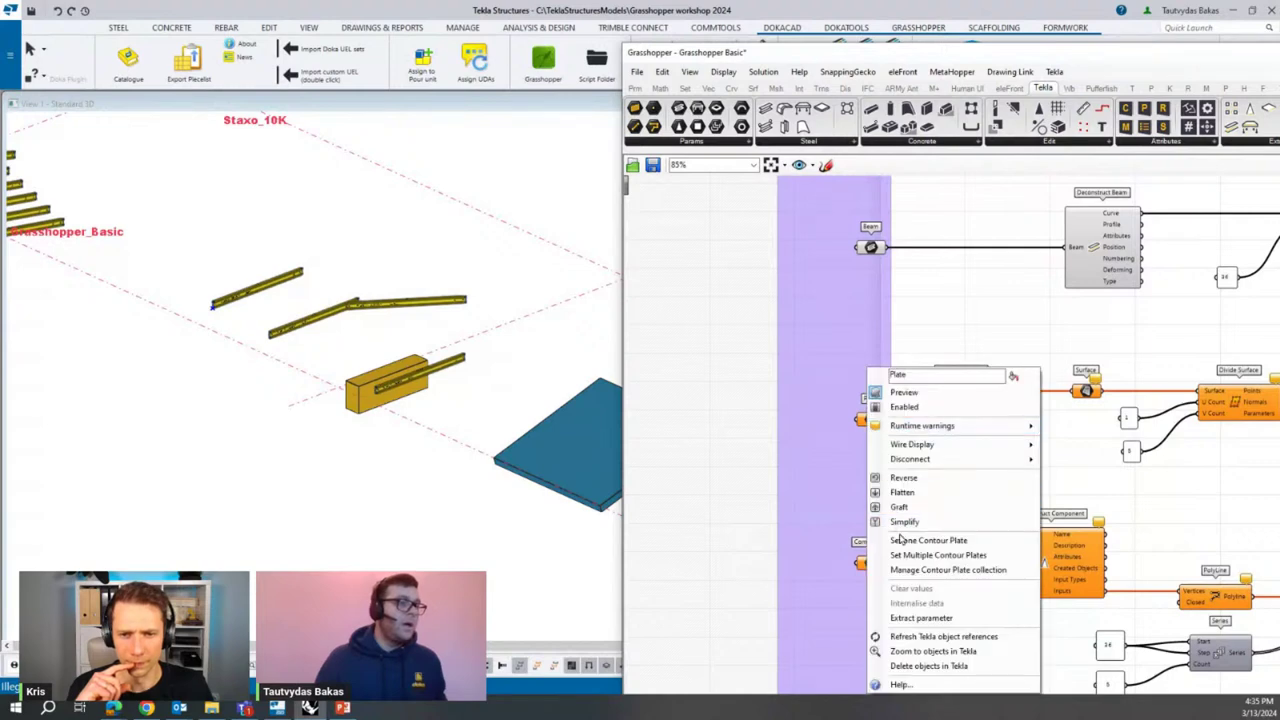
left_click(914, 541)
left_click(599, 432)
scroll(443, 409, "down", 5)
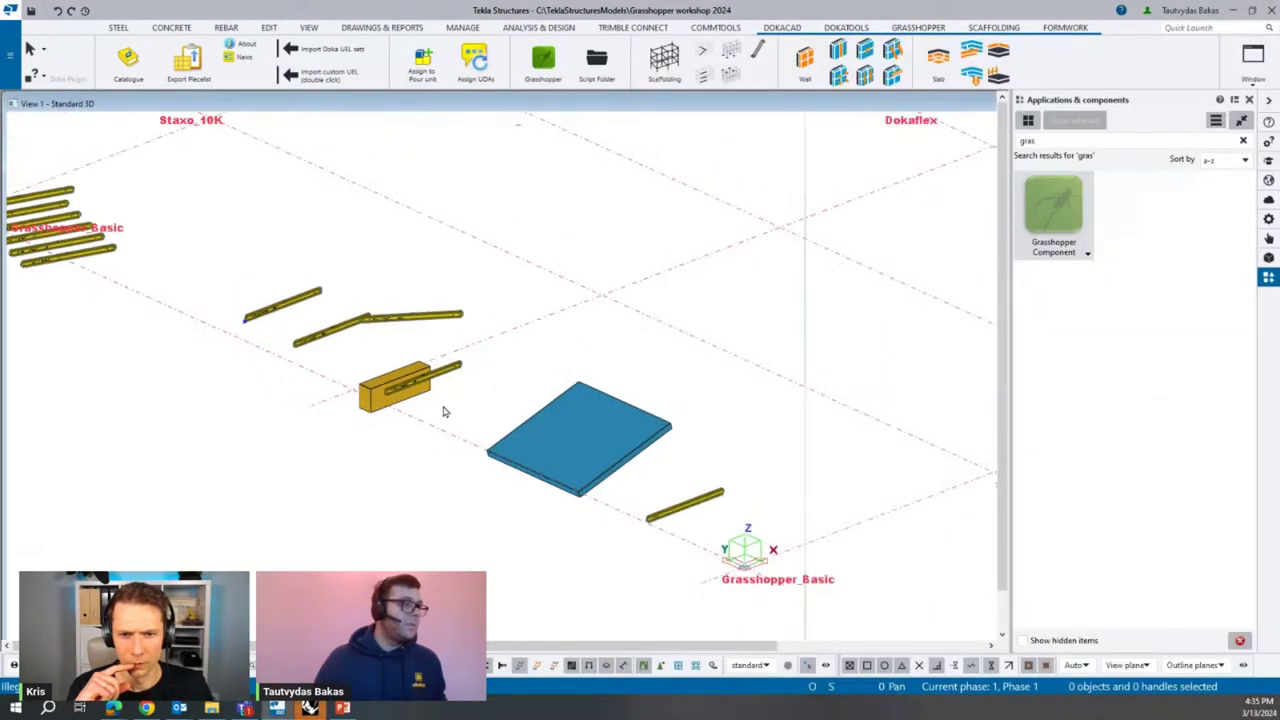
Set one component for the definition's Component input, picking the single girder between the blue plate and the model origin.
scroll(837, 314, "down", 4)
scroll(856, 453, "up", 5)
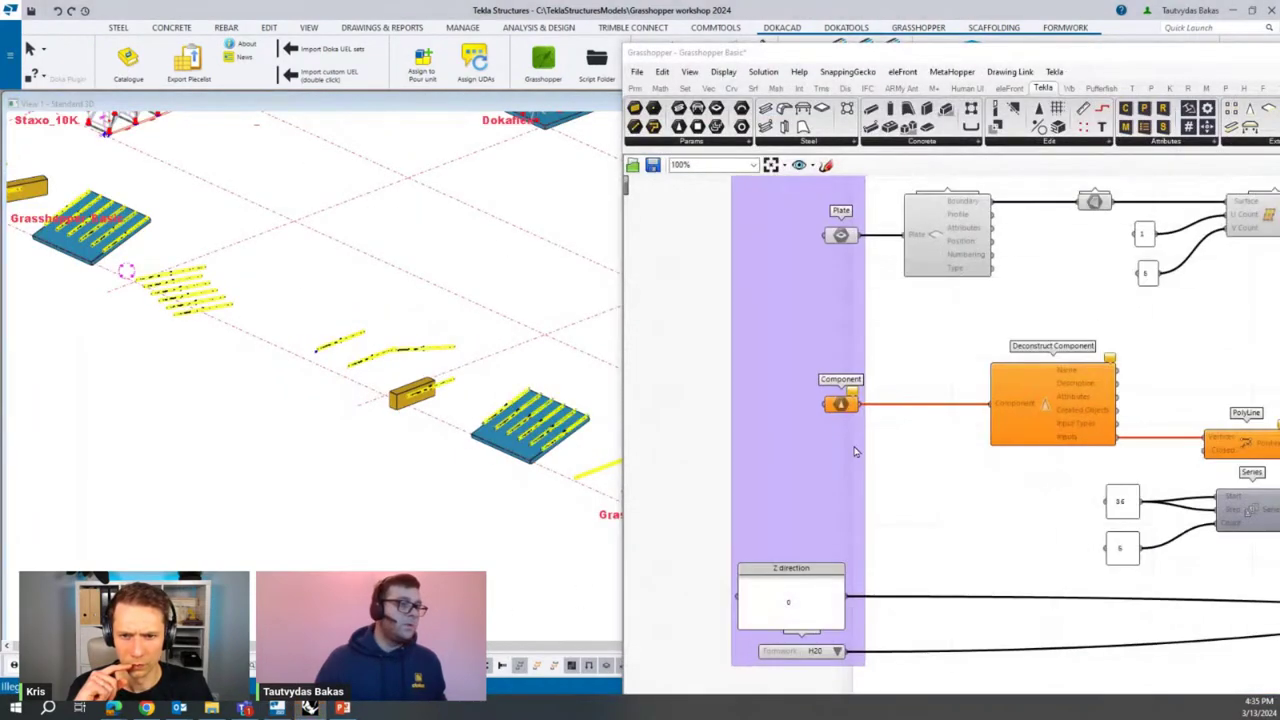
right_click(840, 405)
left_click(908, 540)
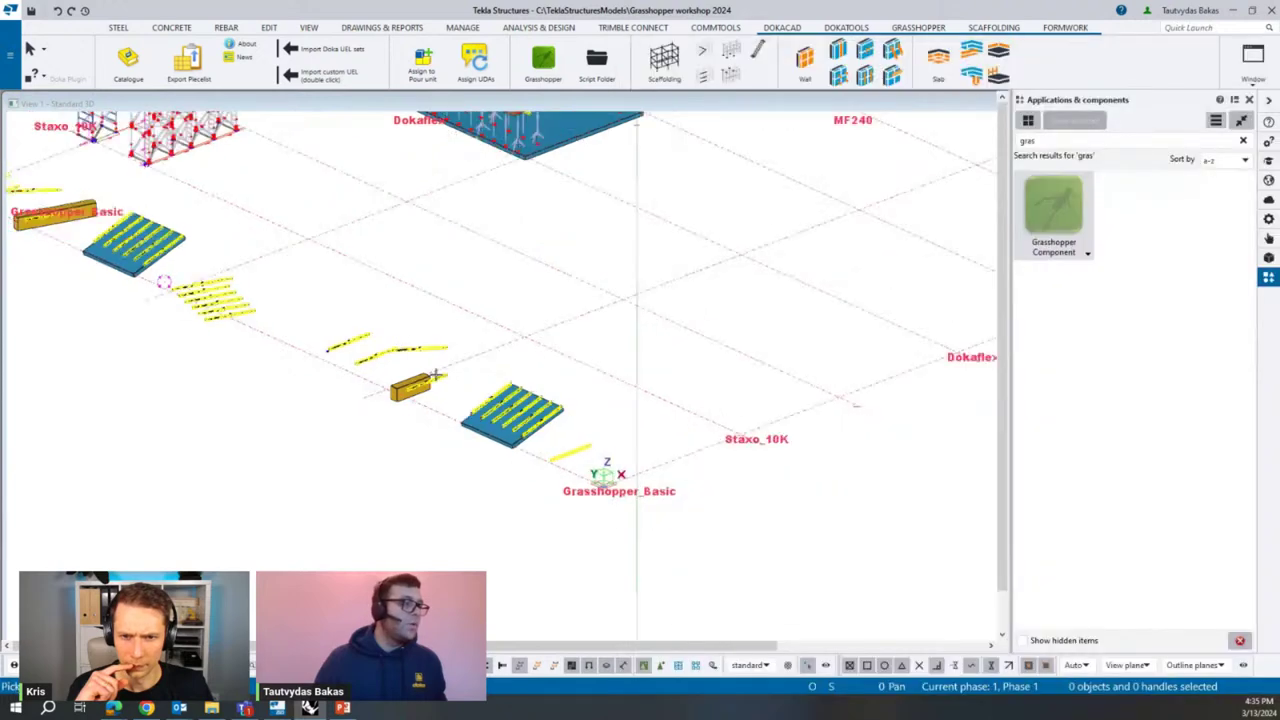
scroll(601, 478, "up", 4)
scroll(601, 478, "down", 5)
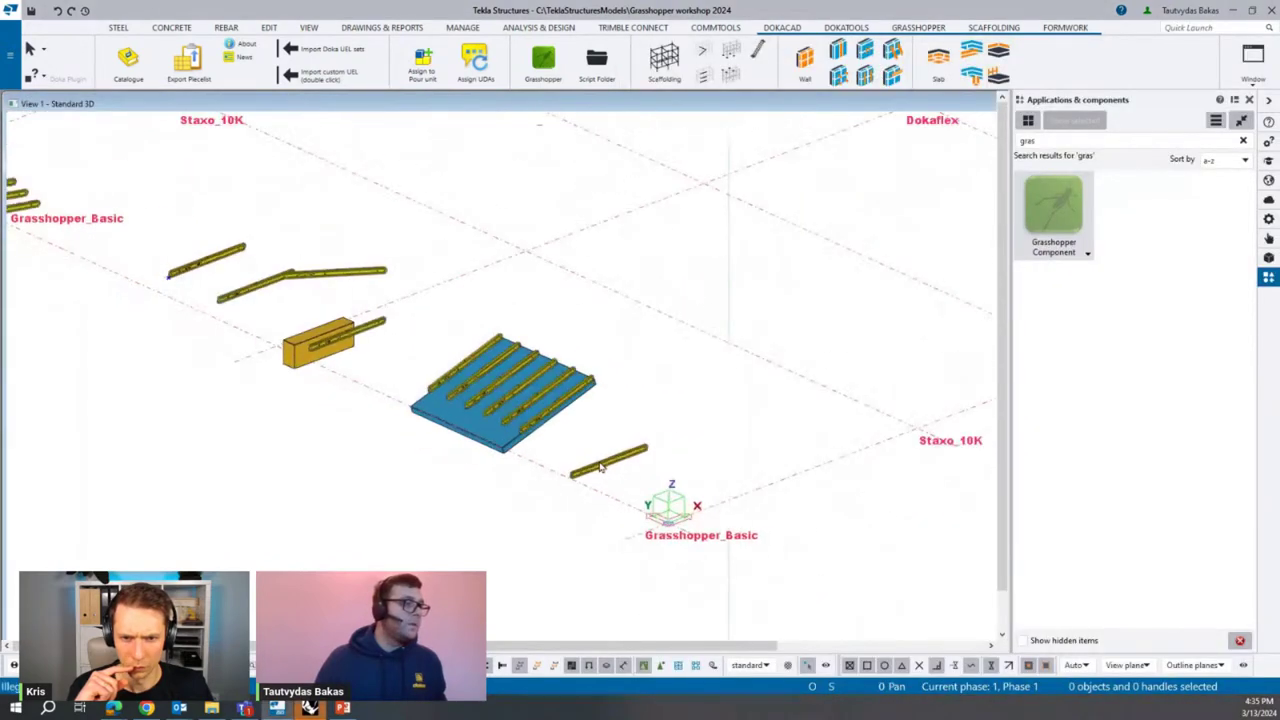
scroll(600, 480, "up", 3)
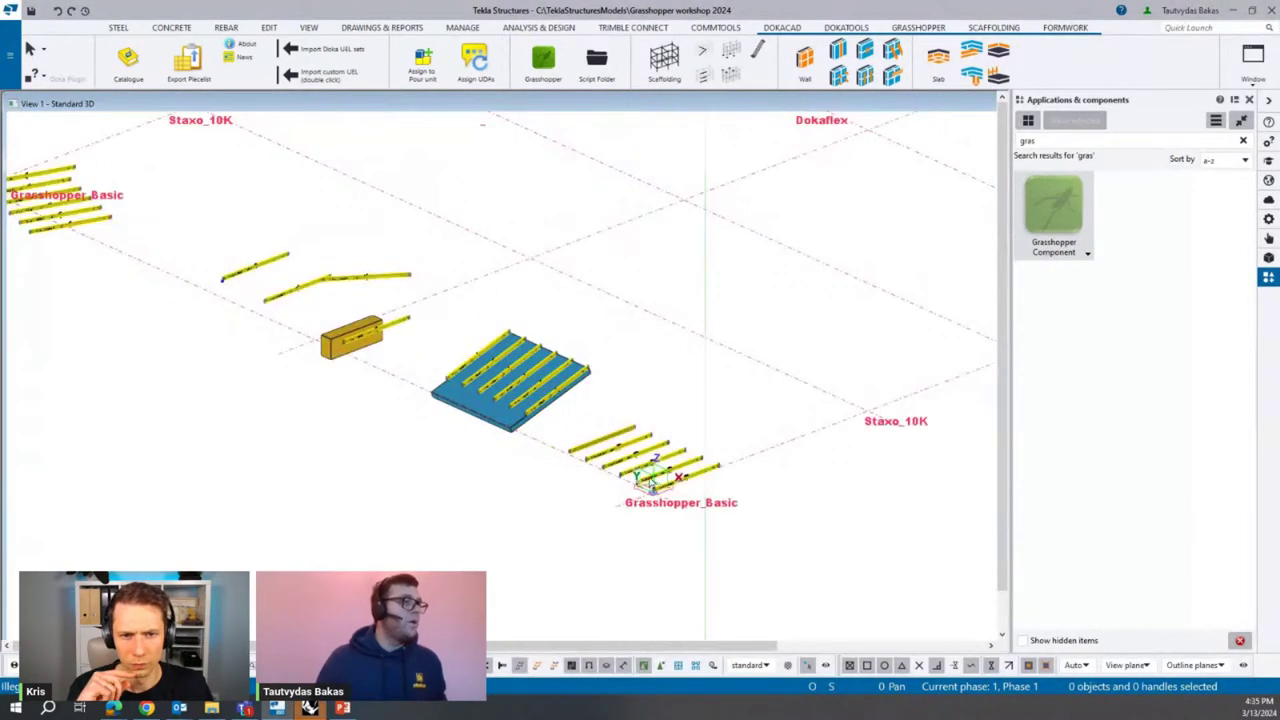
scroll(636, 476, "down", 2)
scroll(650, 478, "up", 1)
left_click(310, 708)
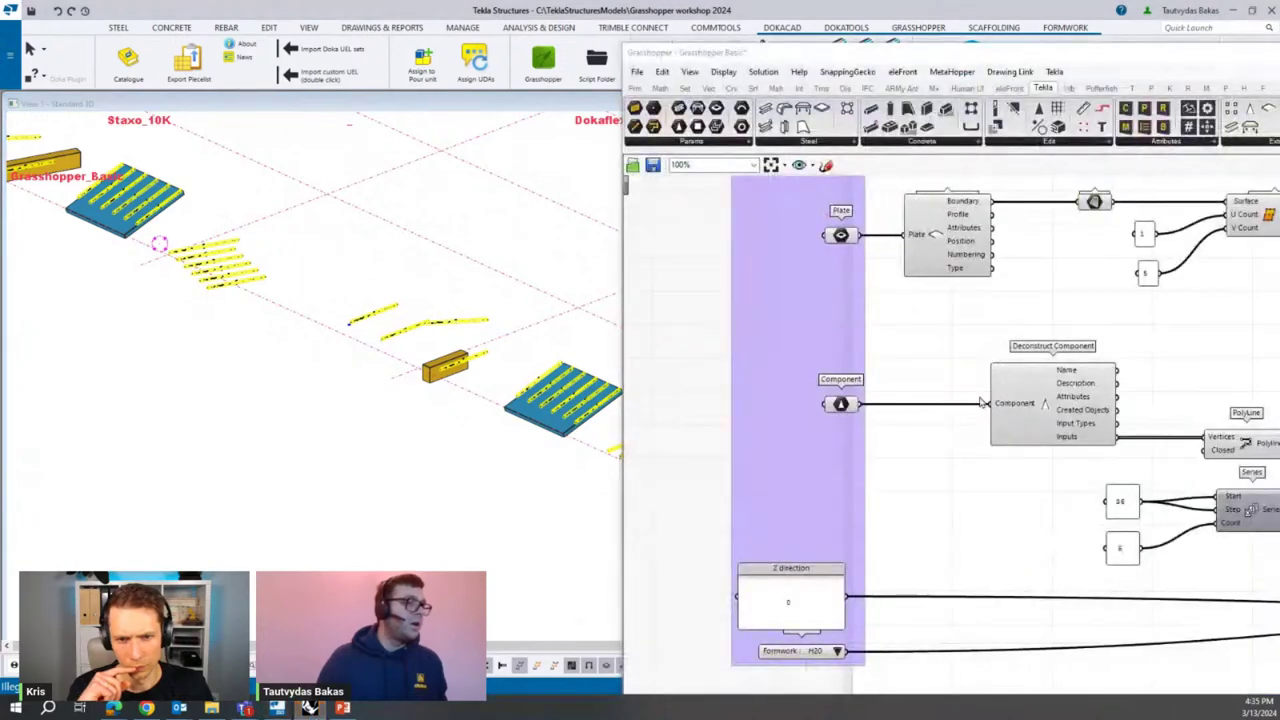
Inspect the Z direction panel and the options of the Formwork value list at the bottom of the input group.
scroll(829, 524, "up", 3)
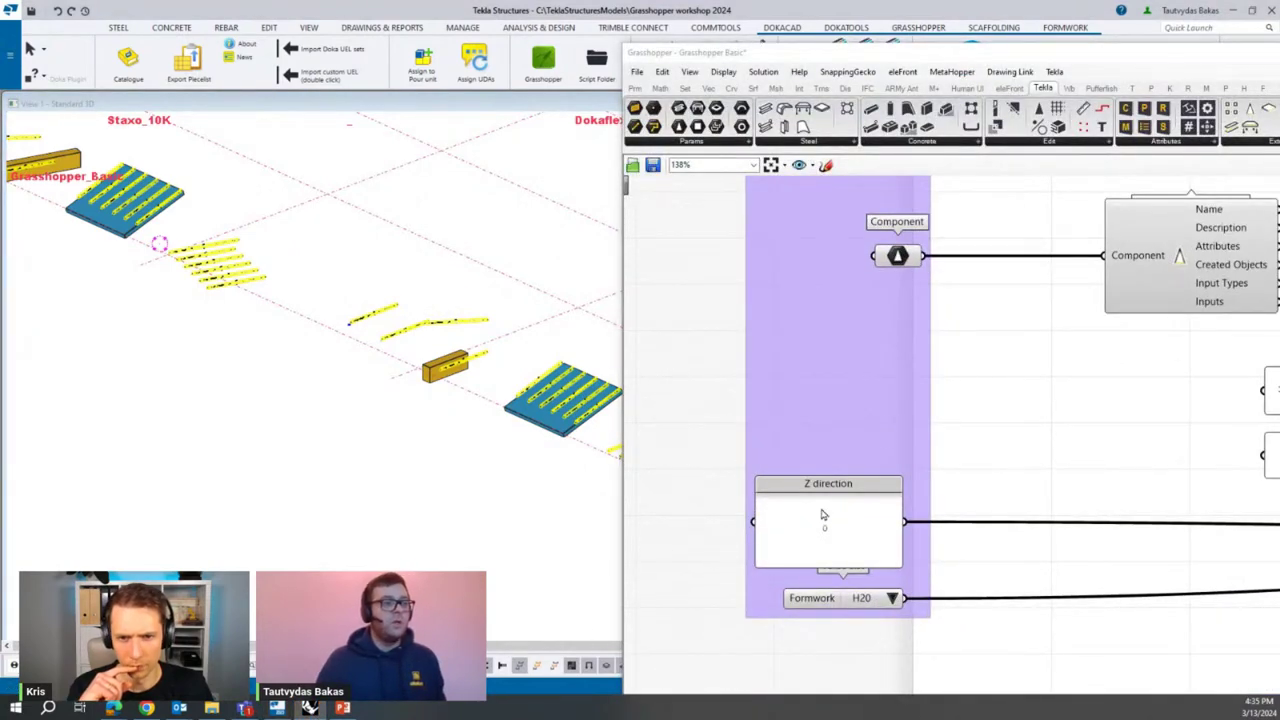
left_click_drag(847, 527, 847, 530)
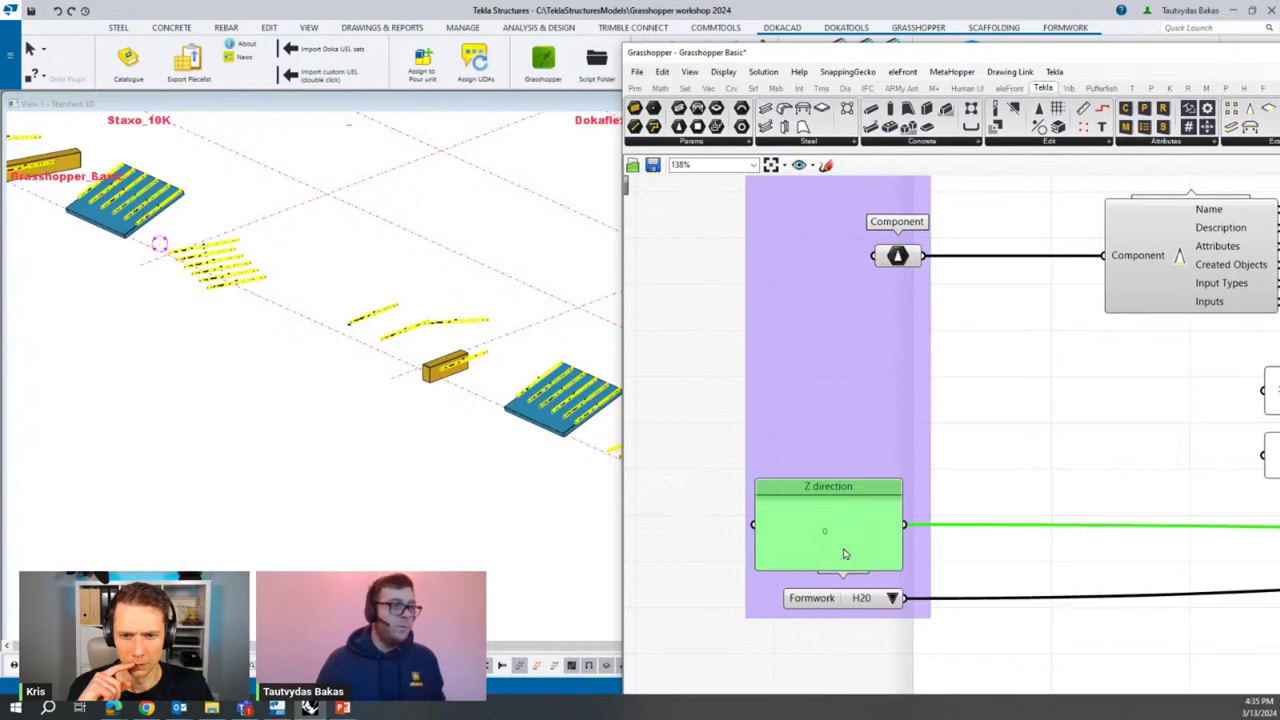
left_click(810, 604)
left_click(894, 600)
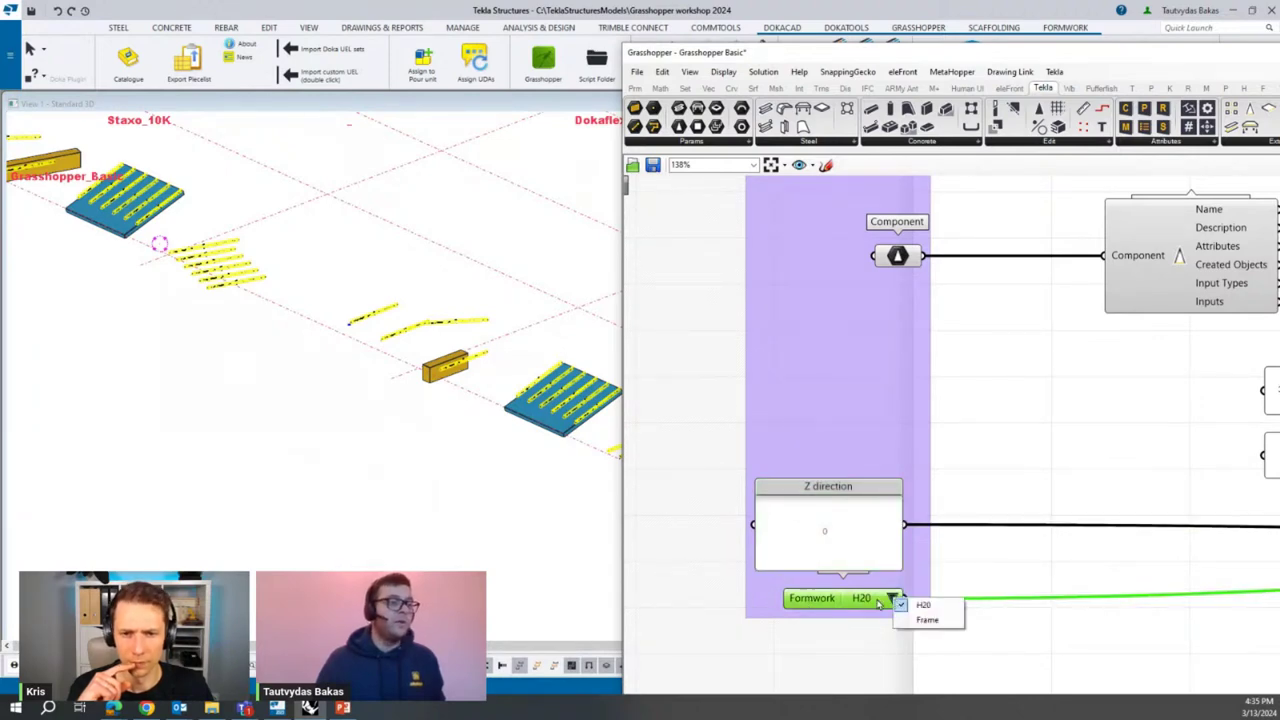
left_click(876, 602)
Examine how the Tekla Point, Tekla Polyline and Beam inputs become lines and curves through Line SDL, Explode, Deconstruct Beam and Offset Curve.
scroll(868, 600, "down", 5)
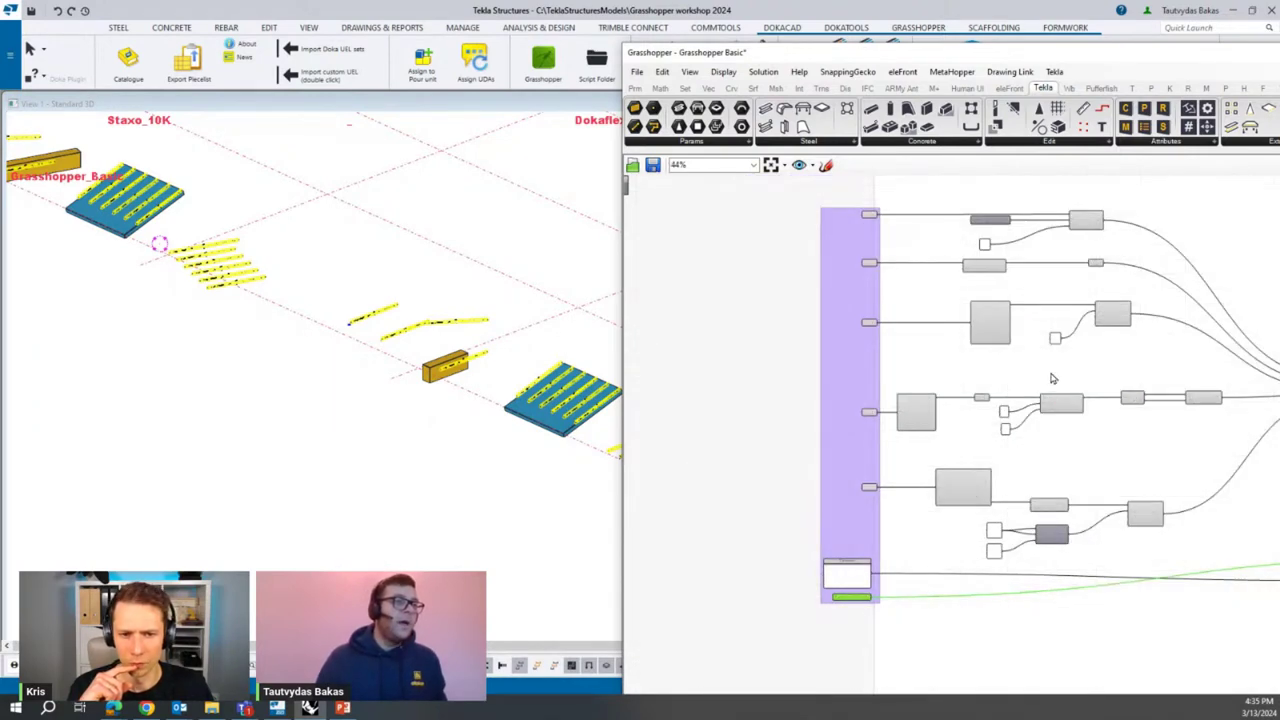
scroll(1051, 480, "up", 4)
right_click_drag(830, 309, 826, 351)
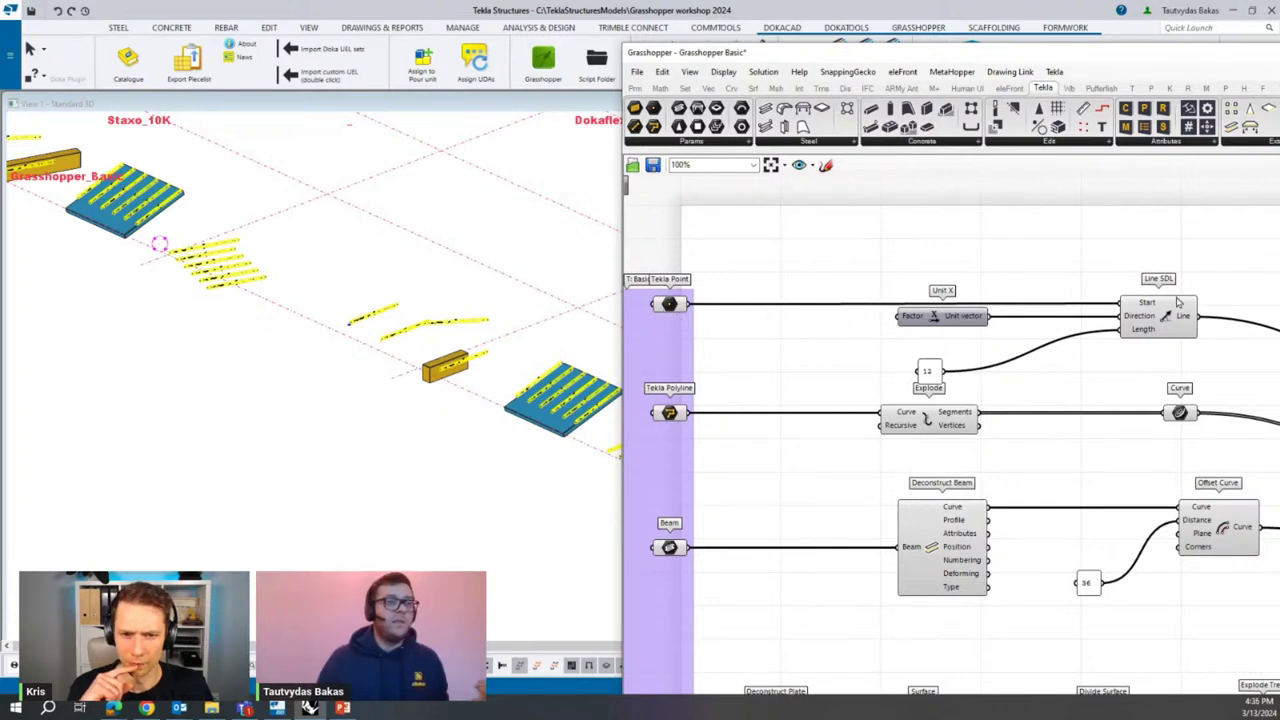
scroll(1000, 347, "down", 4)
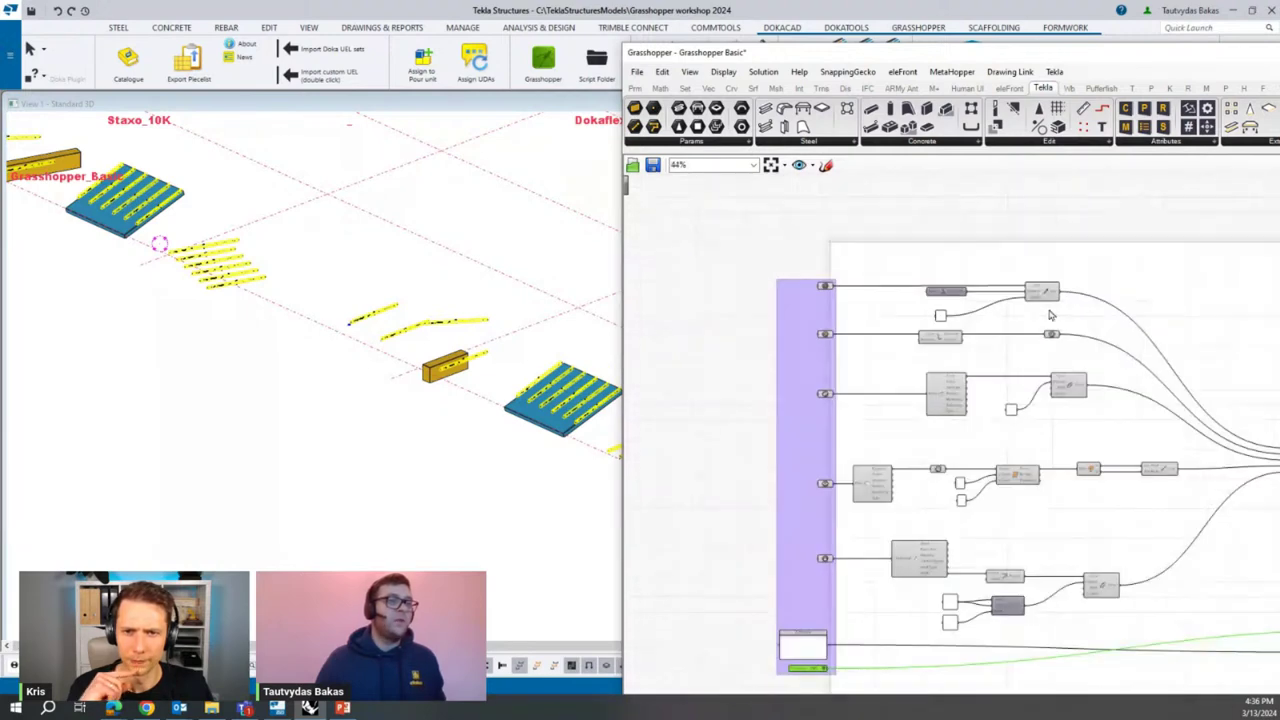
right_click_drag(1000, 347, 931, 358)
scroll(1131, 491, "up", 4)
right_click_drag(897, 477, 1161, 560)
scroll(1161, 560, "down", 1)
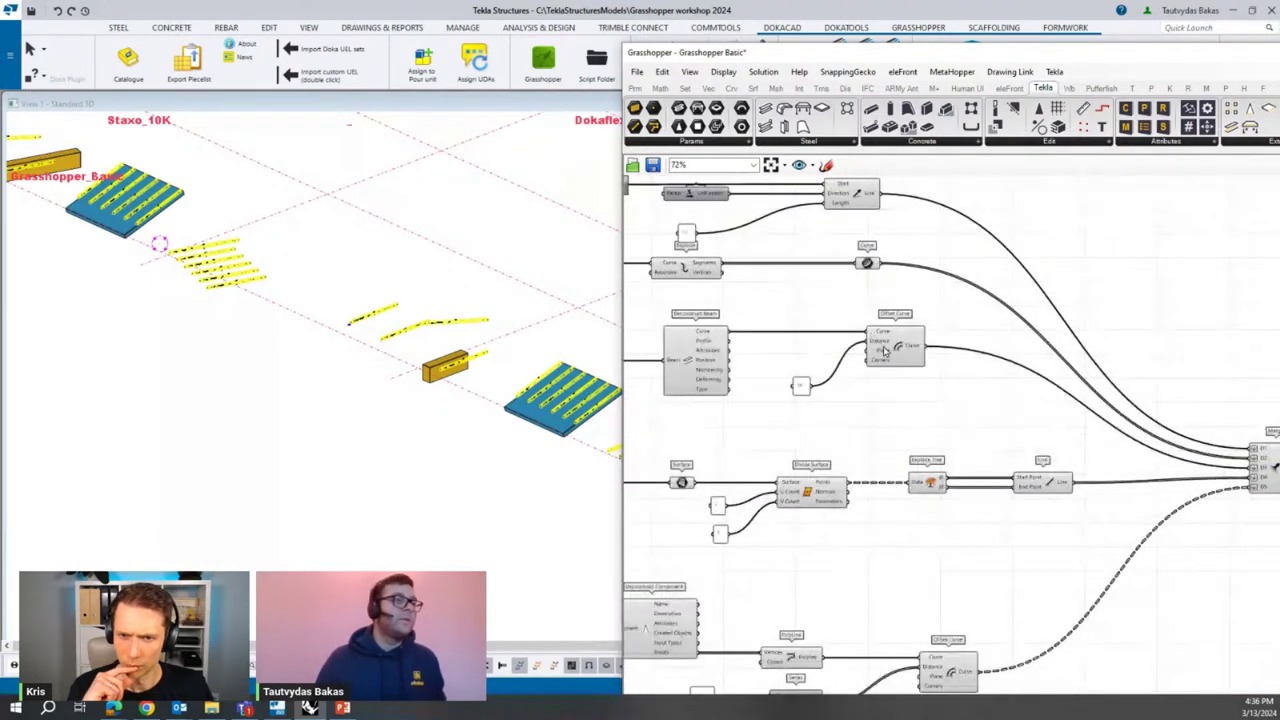
right_click_drag(660, 288, 906, 343)
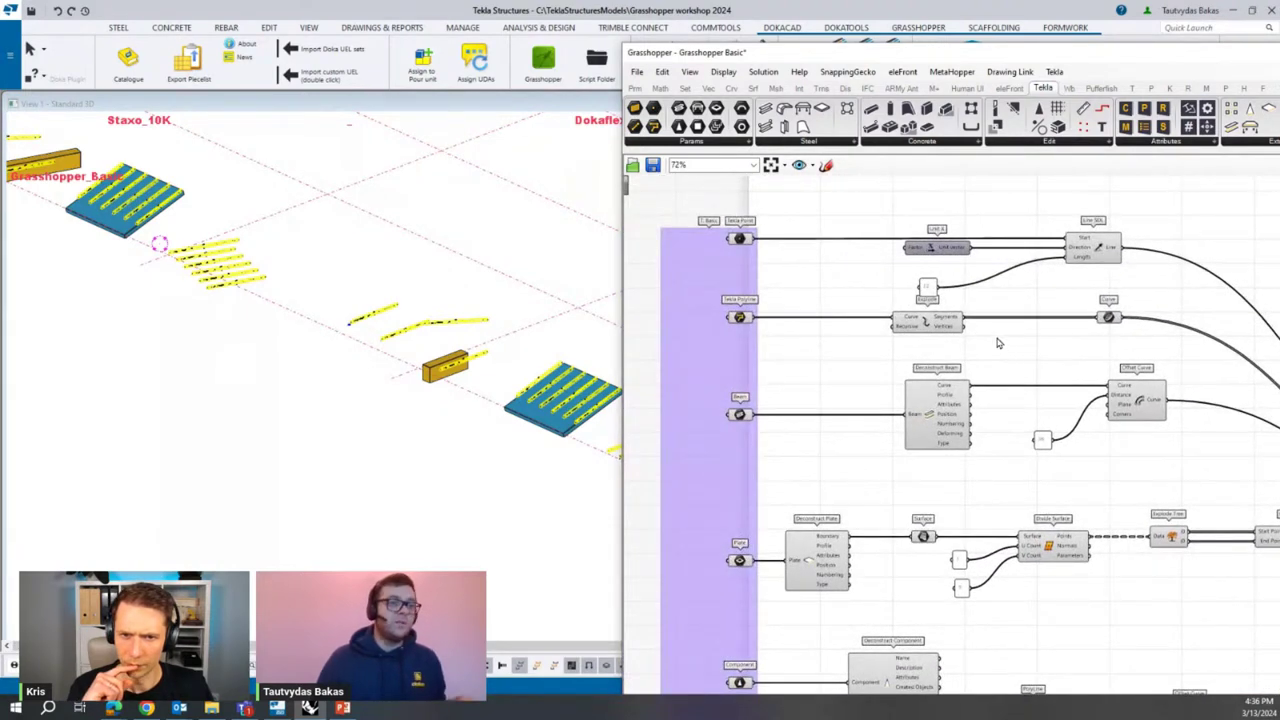
right_click_drag(931, 486, 866, 449)
scroll(880, 368, "up", 3)
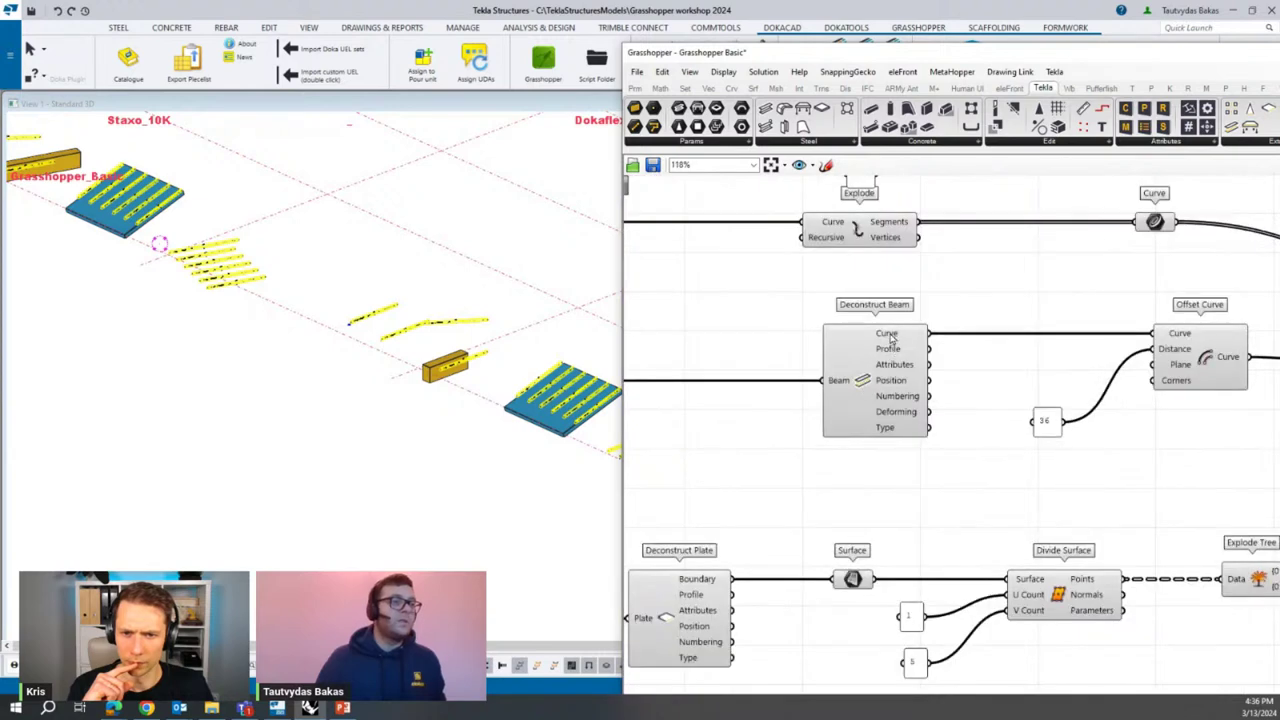
scroll(889, 342, "down", 1)
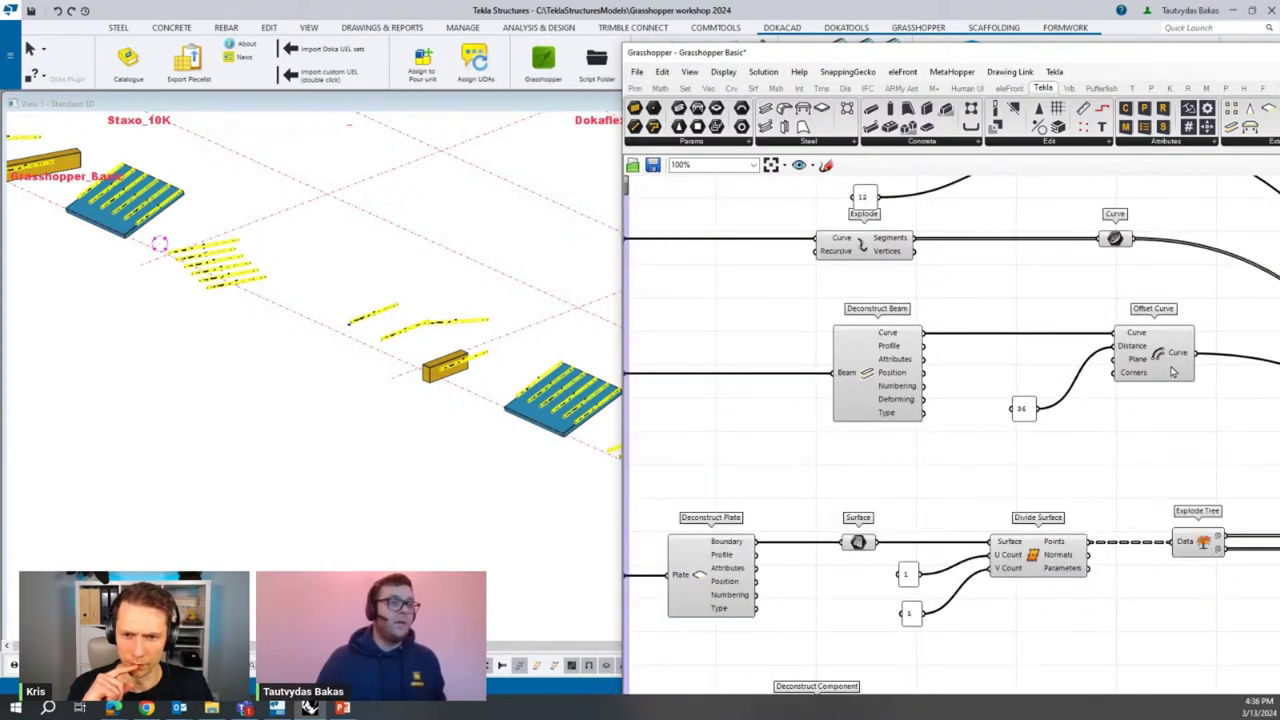
scroll(443, 367, "up", 2)
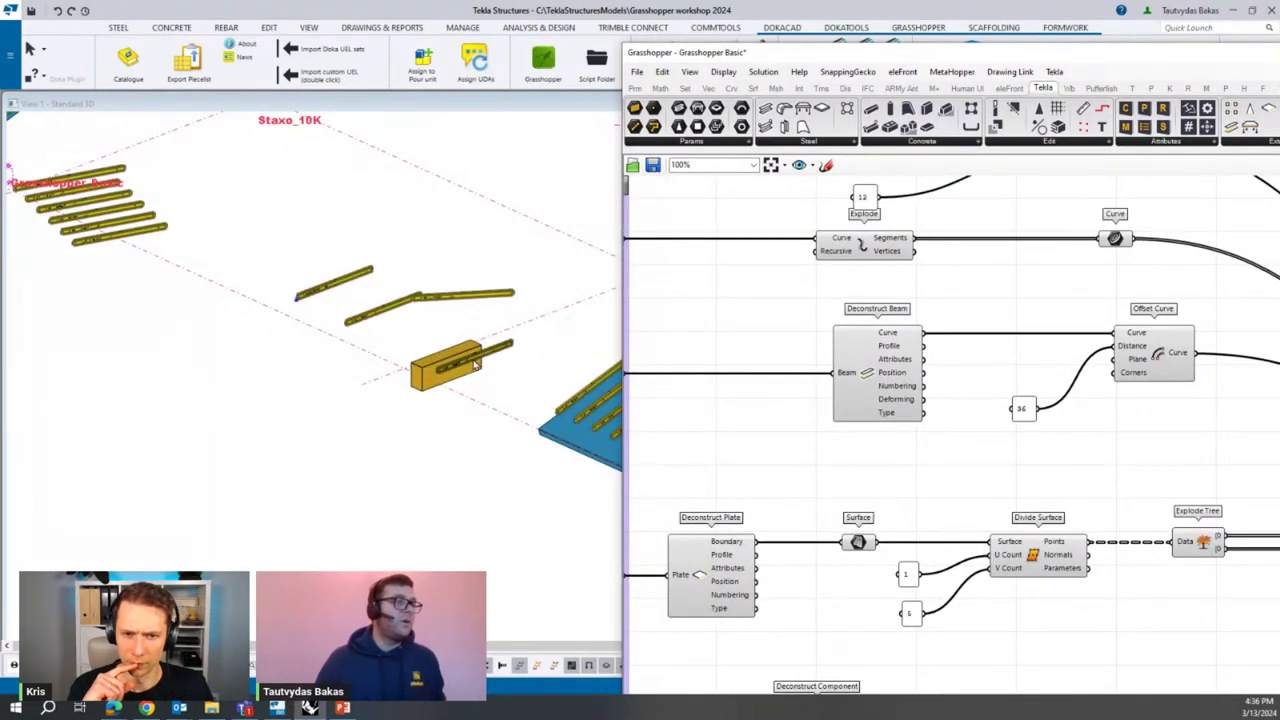
scroll(988, 347, "down", 1)
Examine the Plate branch's Divide Surface nodes and the Component branch's PolyLine, Series and Offset Curve nodes against the resulting girders.
scroll(983, 350, "down", 1)
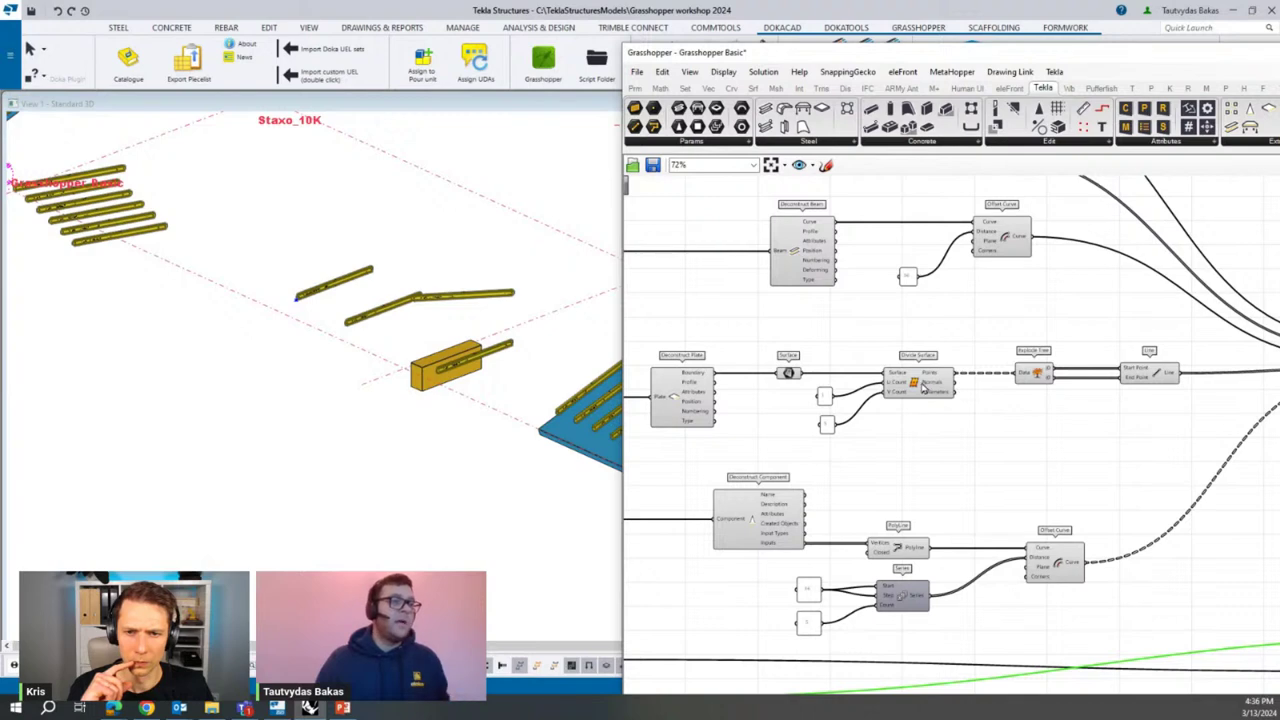
scroll(923, 388, "up", 2)
scroll(1072, 470, "down", 3)
right_click_drag(1066, 491, 1083, 385)
scroll(785, 457, "up", 3)
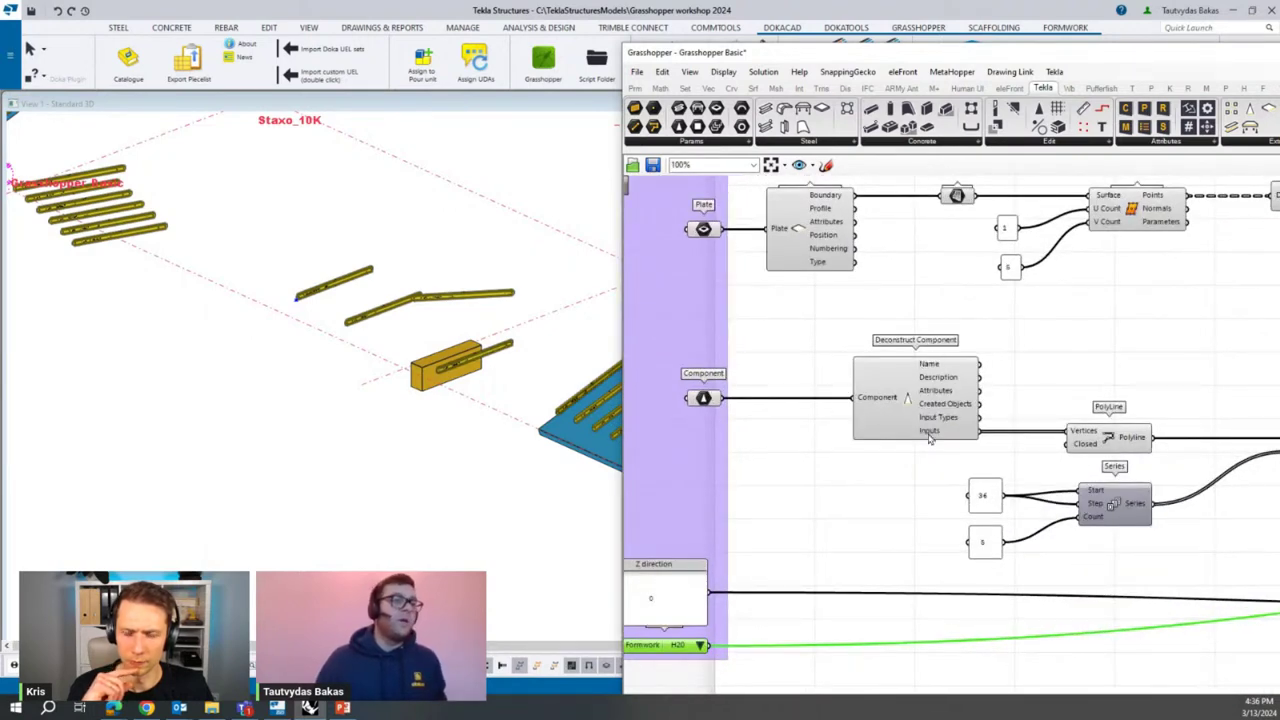
scroll(950, 443, "down", 2)
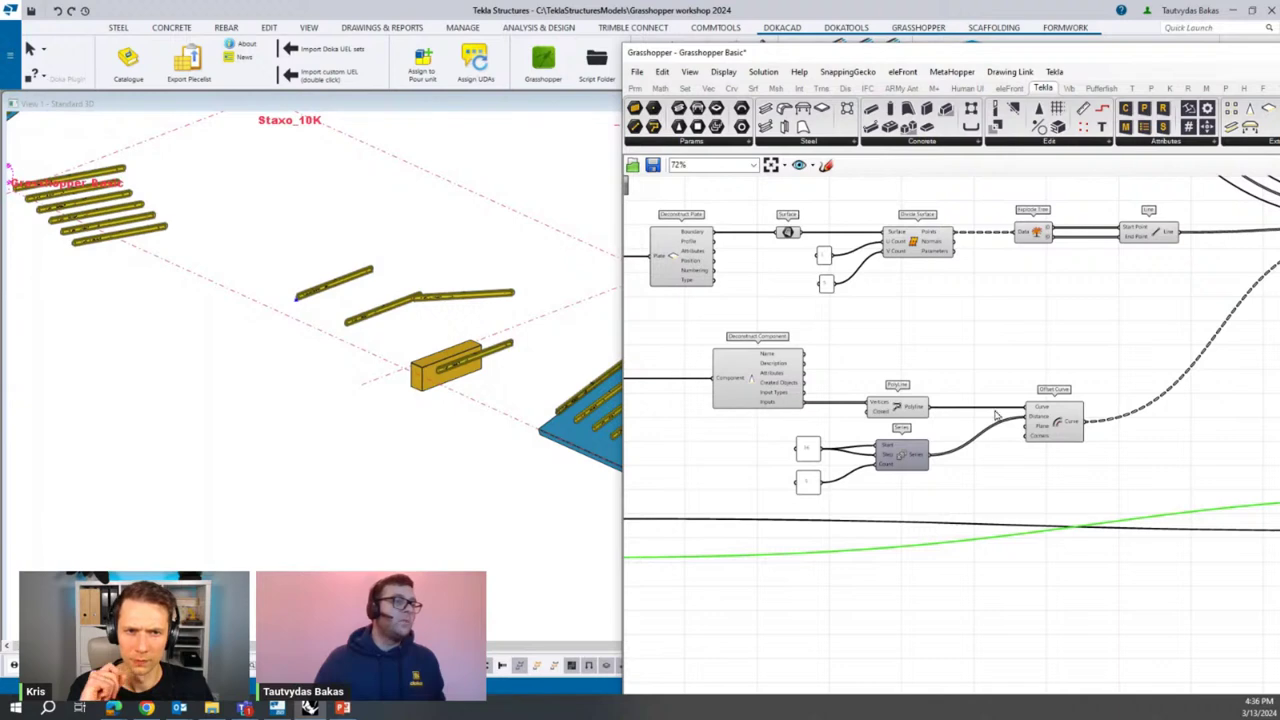
scroll(300, 430, "down", 2)
scroll(357, 454, "up", 2)
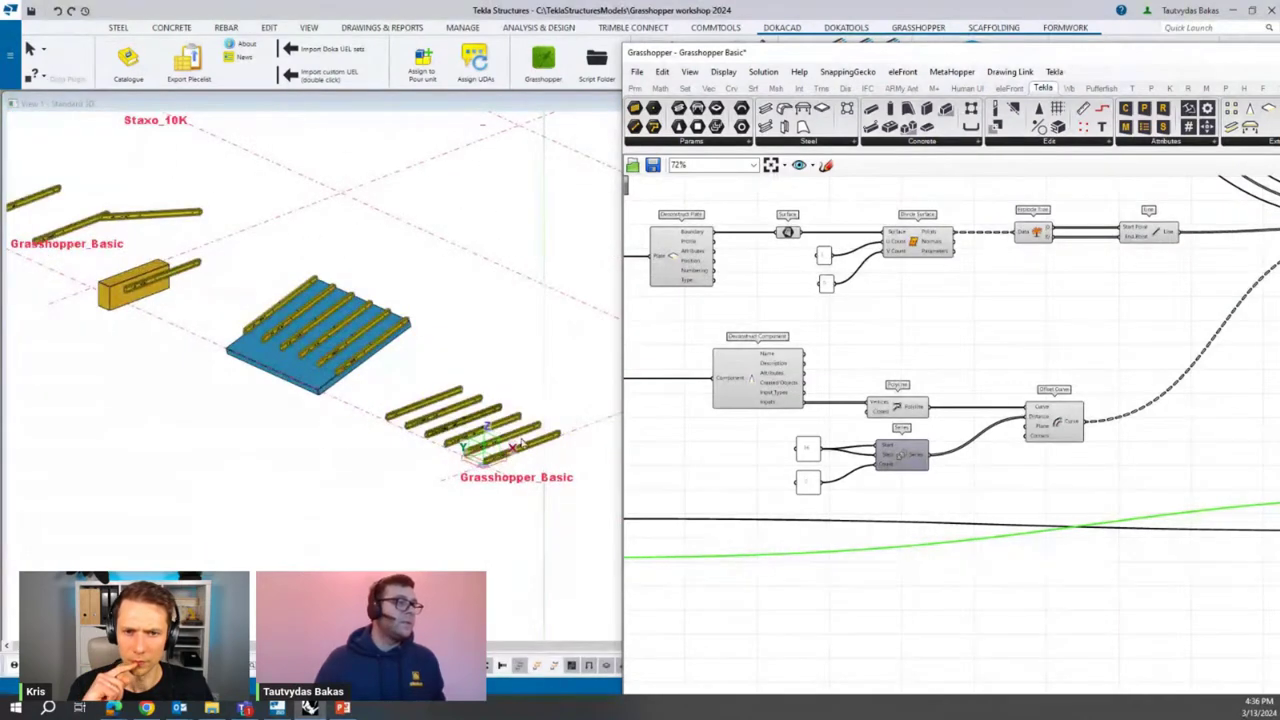
scroll(805, 485, "up", 3)
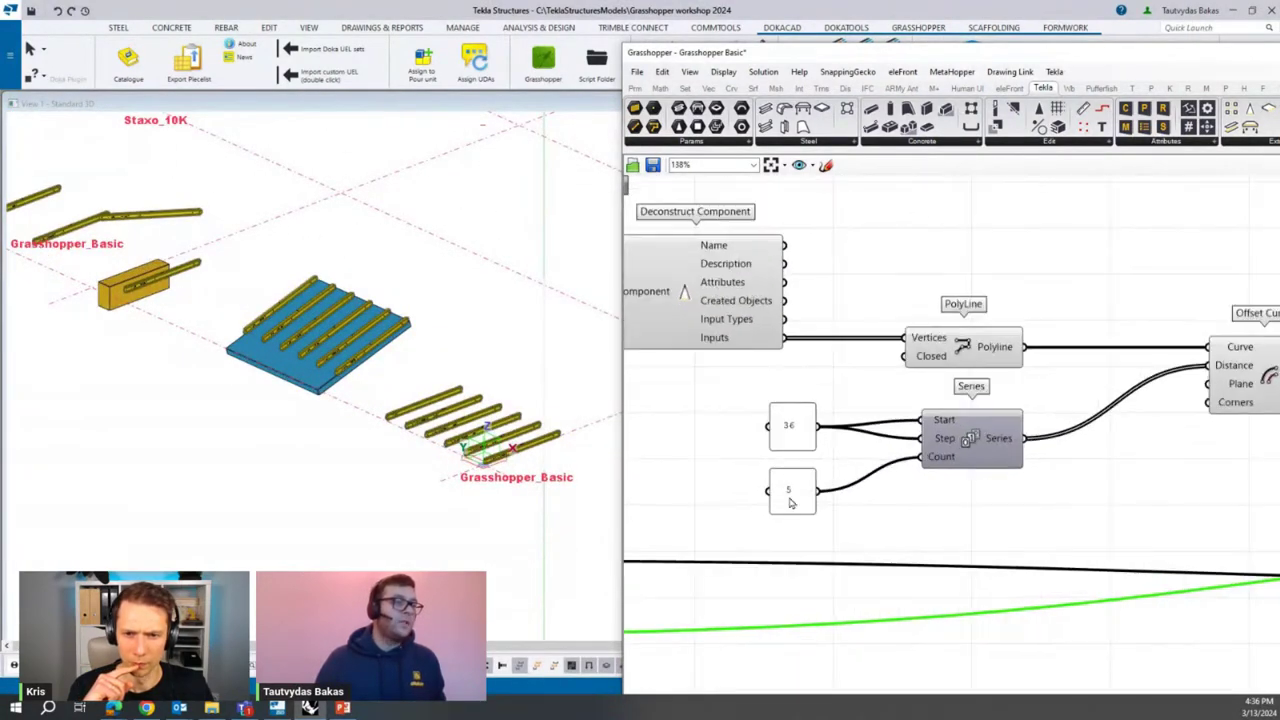
middle_click(790, 503)
scroll(731, 518, "down", 3)
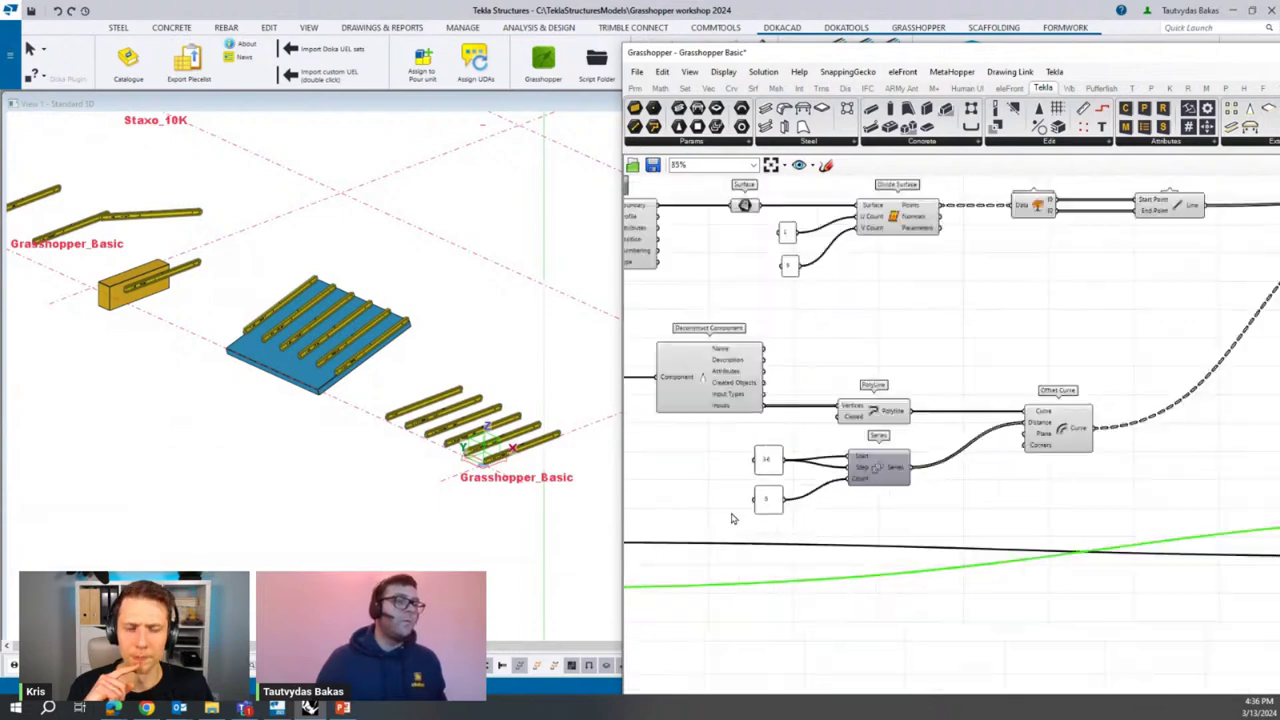
Examine how the merged curves, Formwork choice, Z direction and Position settings feed List Item, Move and the final Component node.
scroll(731, 513, "down", 3)
right_click_drag(1123, 385, 903, 377)
right_click_drag(961, 415, 865, 318)
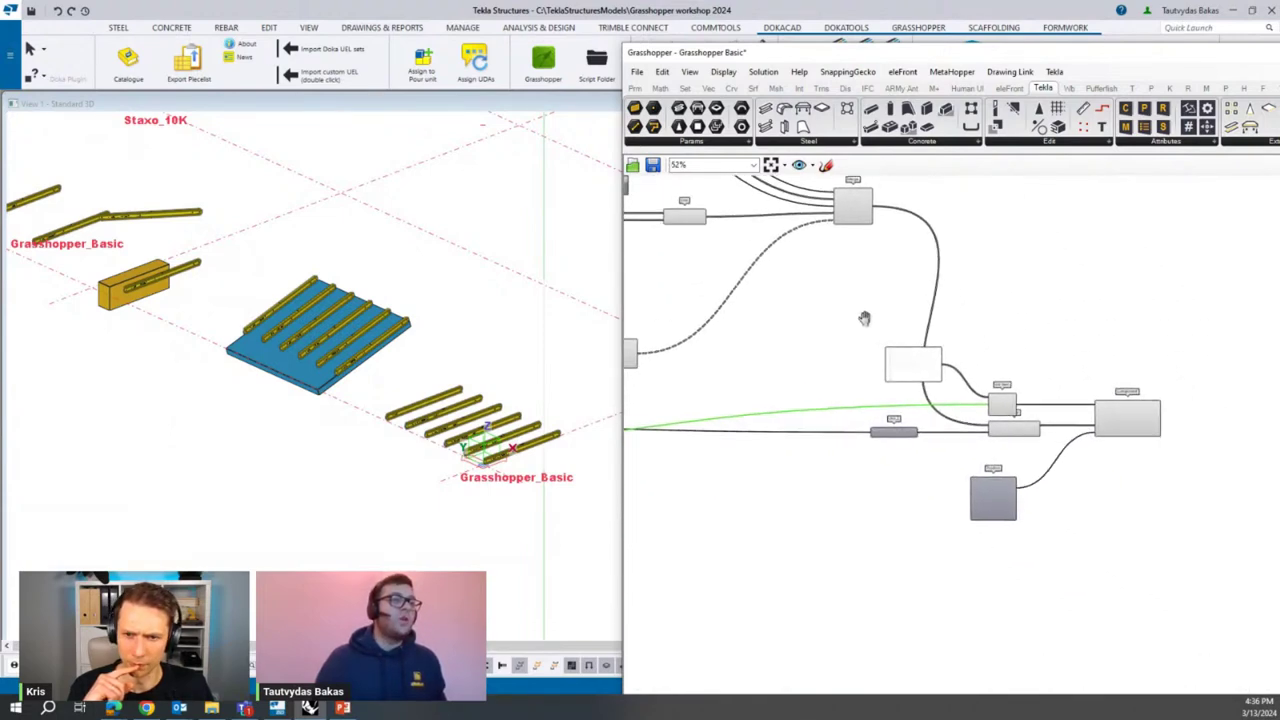
scroll(864, 318, "up", 4)
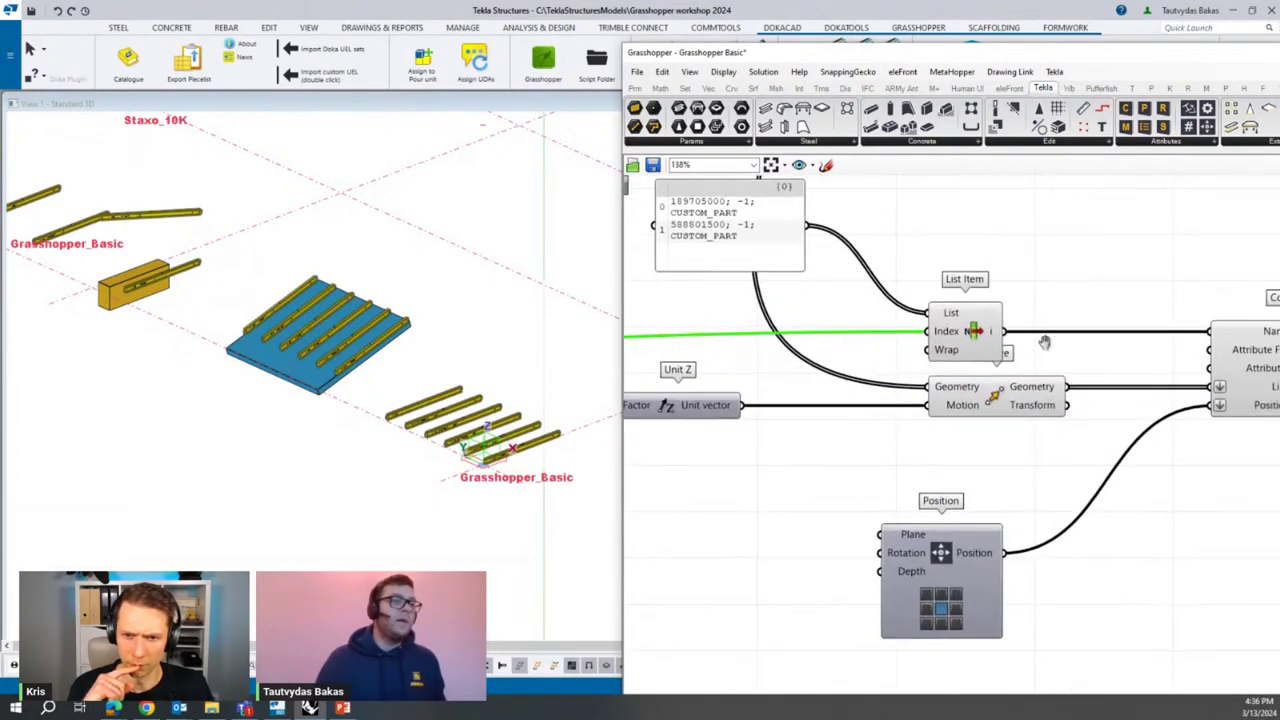
right_click_drag(1044, 342, 917, 343)
scroll(917, 343, "down", 1)
left_click(1142, 369, "ctrl+alt")
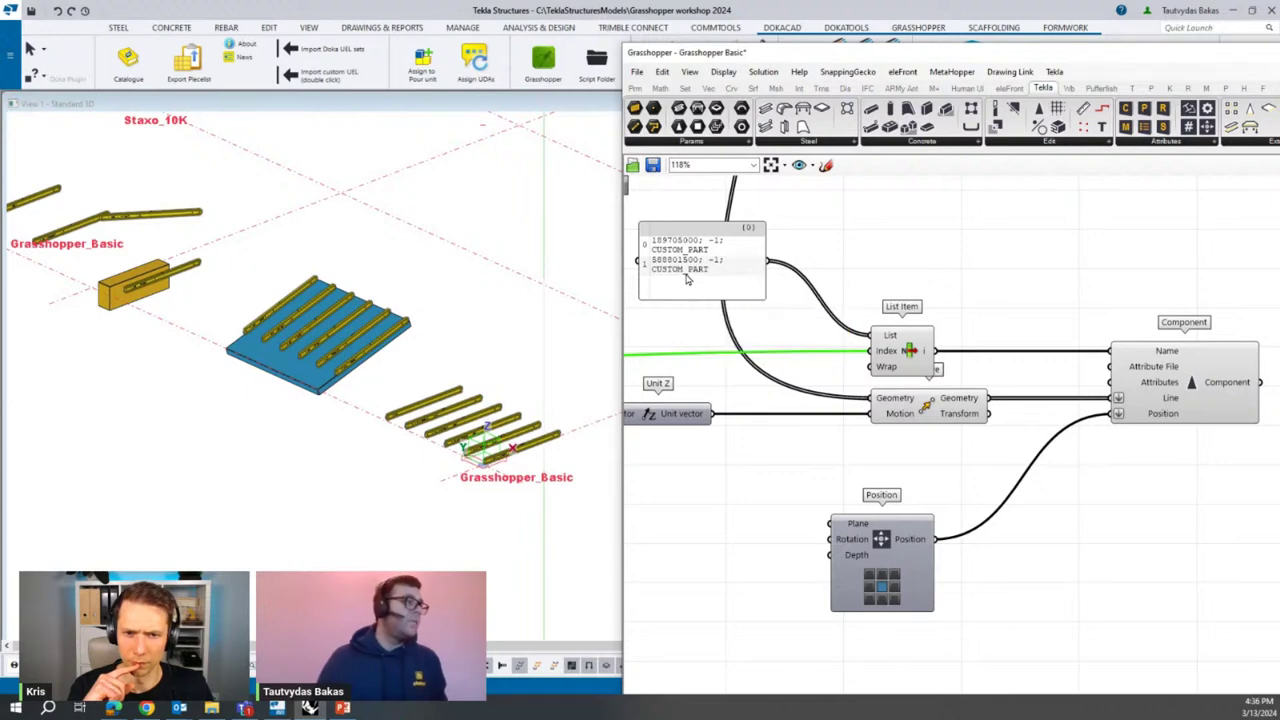
Examine how the custom part list, List Item, Move and Position nodes connect to the final Component node.
scroll(700, 280, "down", 2)
right_click_drag(828, 331, 1028, 339)
scroll(1028, 339, "up", 2)
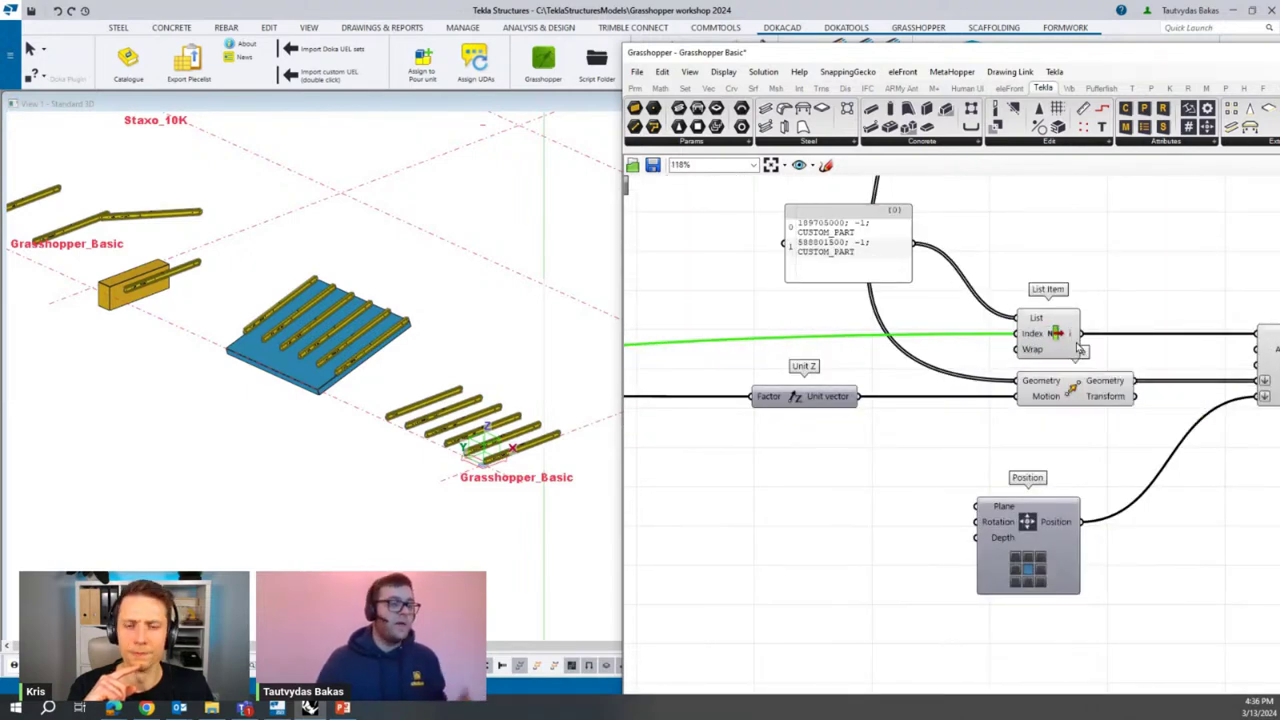
scroll(868, 398, "down", 3)
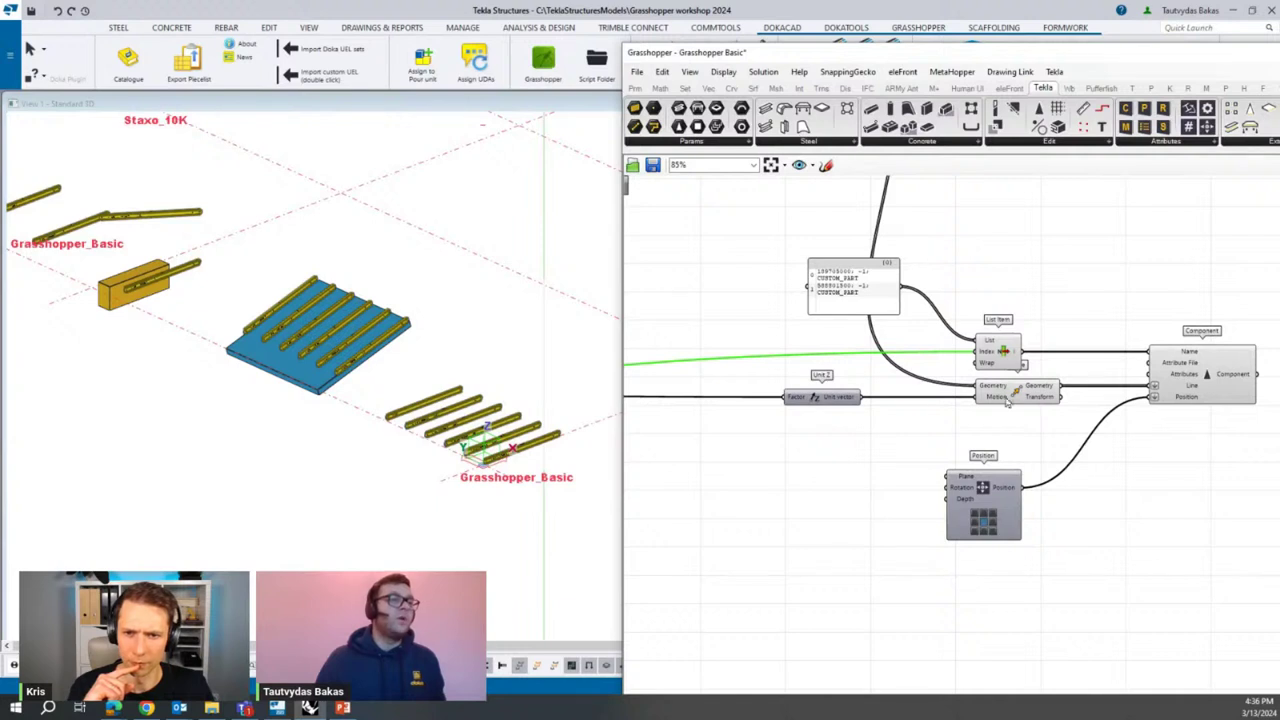
scroll(1172, 407, "up", 3)
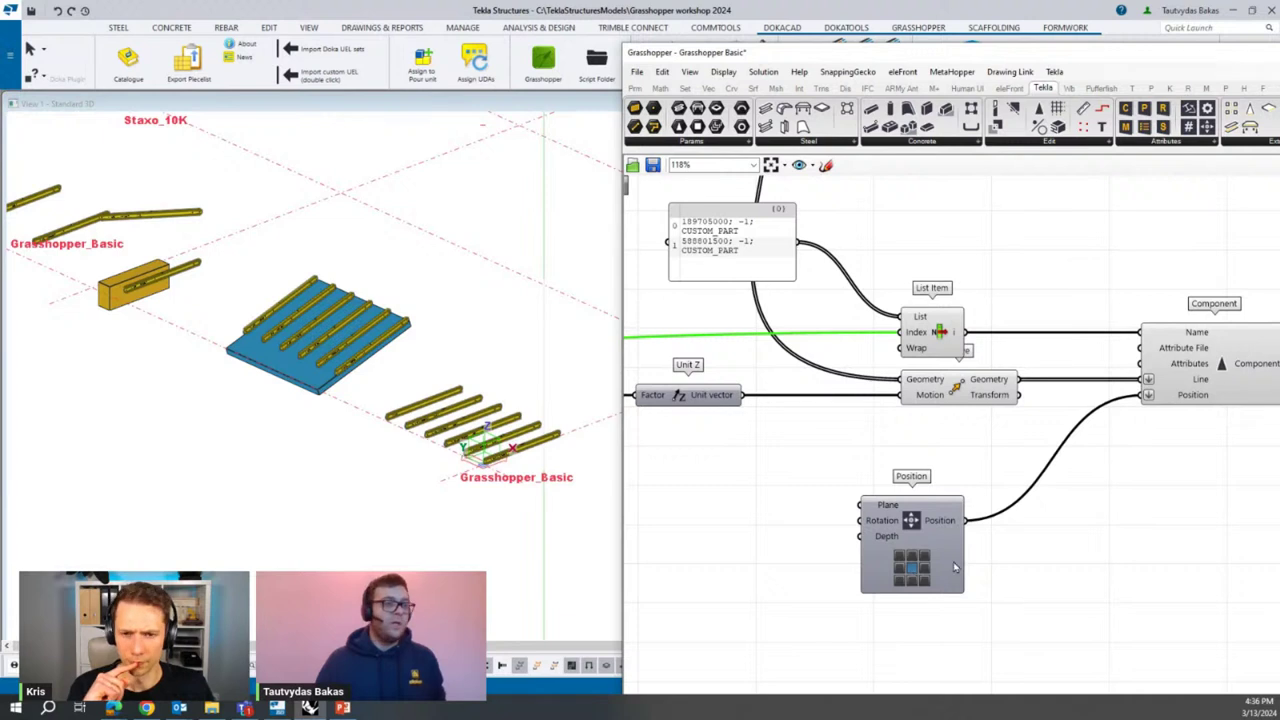
scroll(1005, 550, "down", 2)
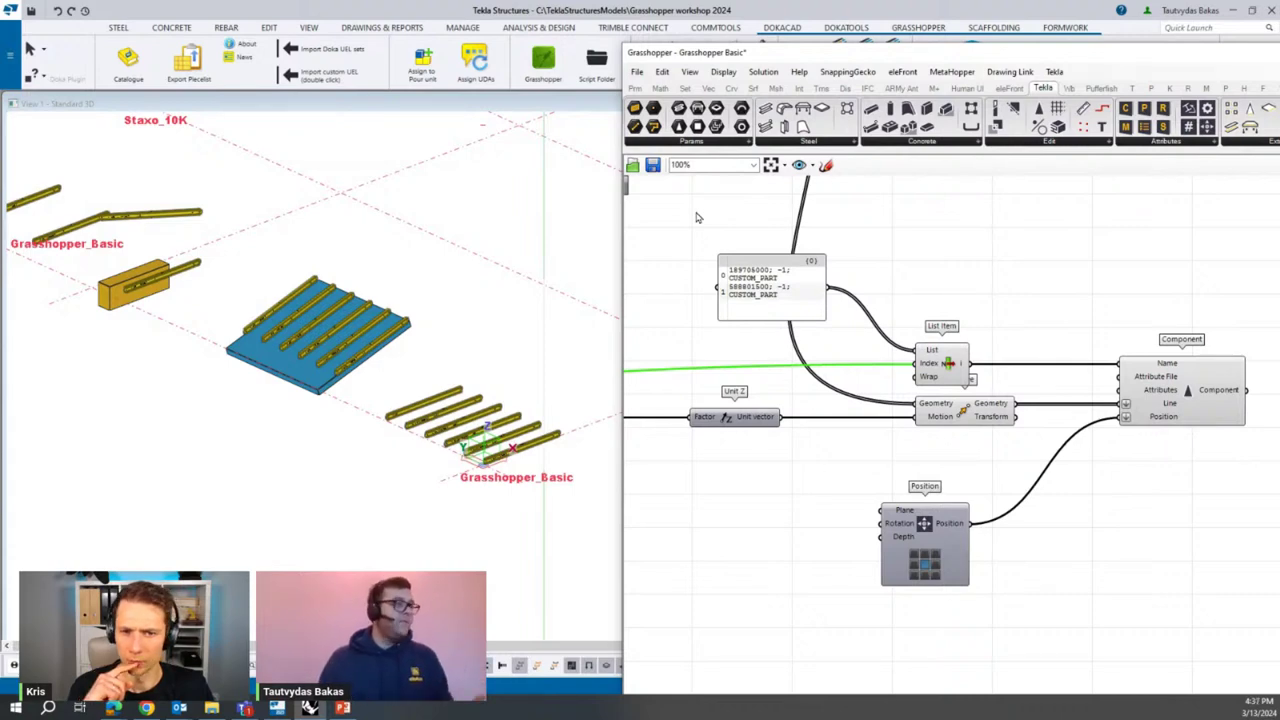
Inspect the purple input group at the start of the definition, including its T: Basic label and grouped Tekla inputs.
scroll(777, 405, "down", 8)
right_click_drag(736, 526, 1136, 700)
scroll(830, 410, "up", 9)
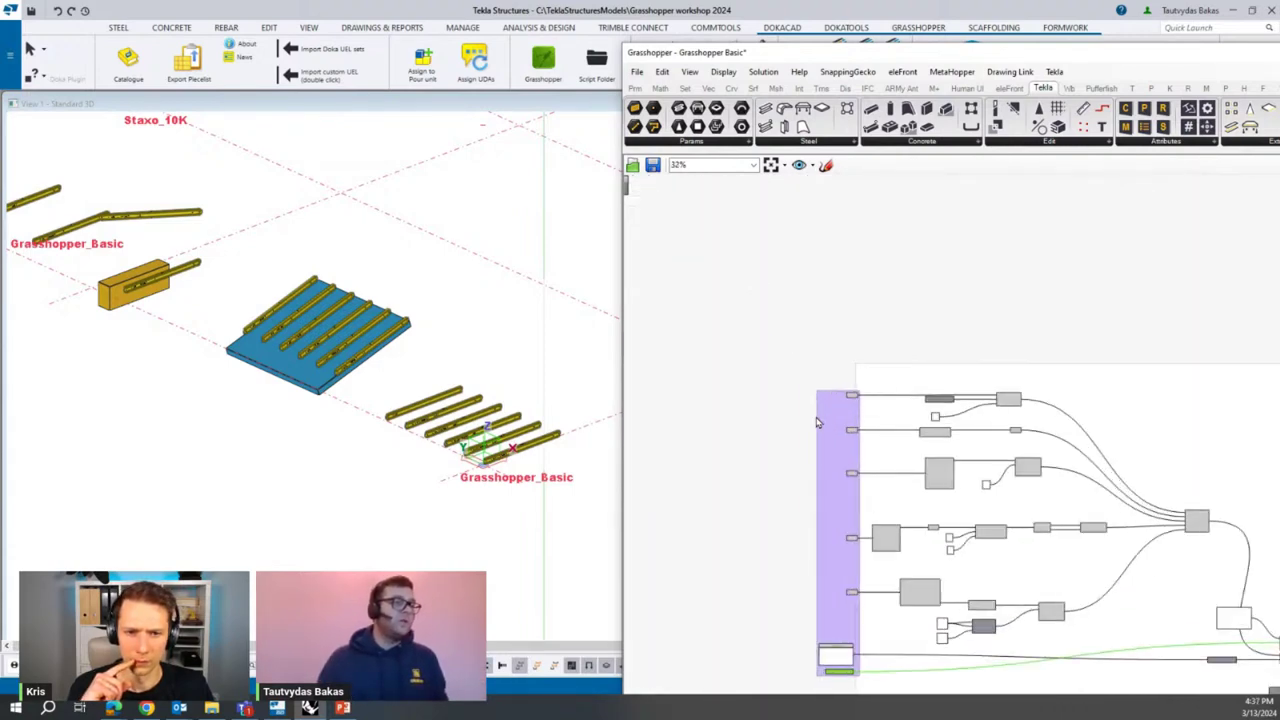
scroll(858, 387, "up", 3)
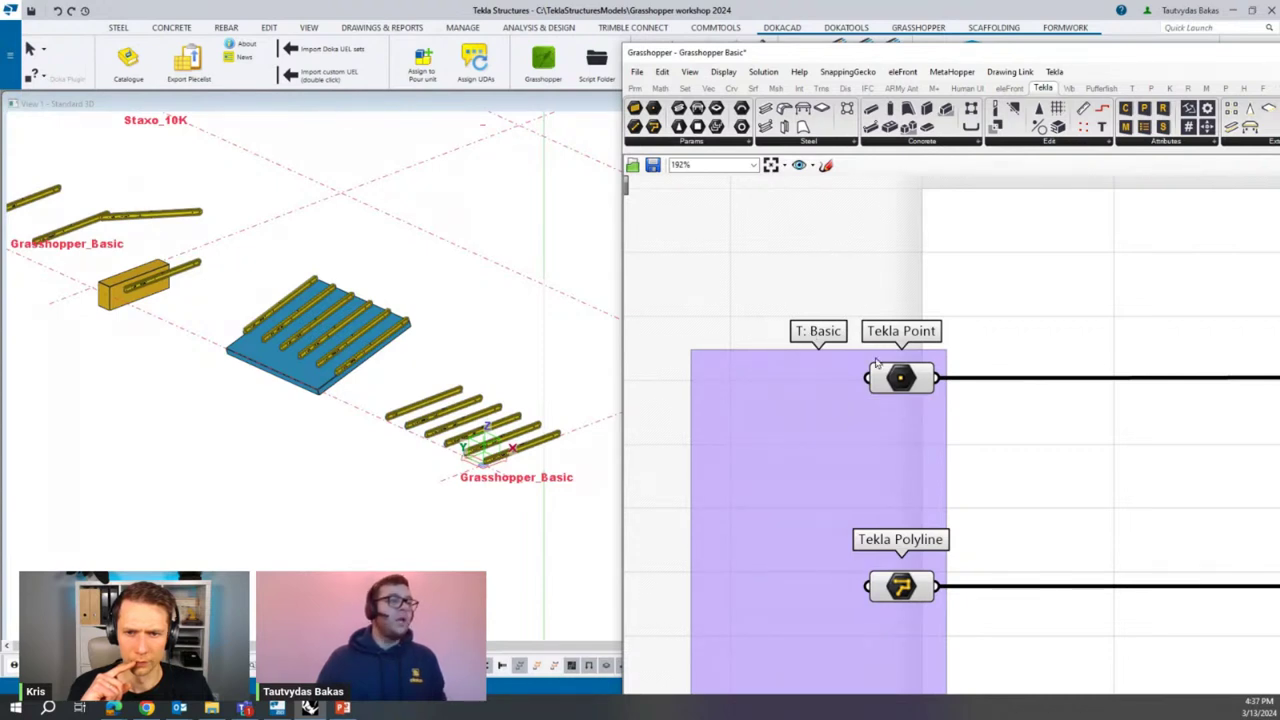
scroll(842, 335, "down", 1)
scroll(822, 345, "up", 1)
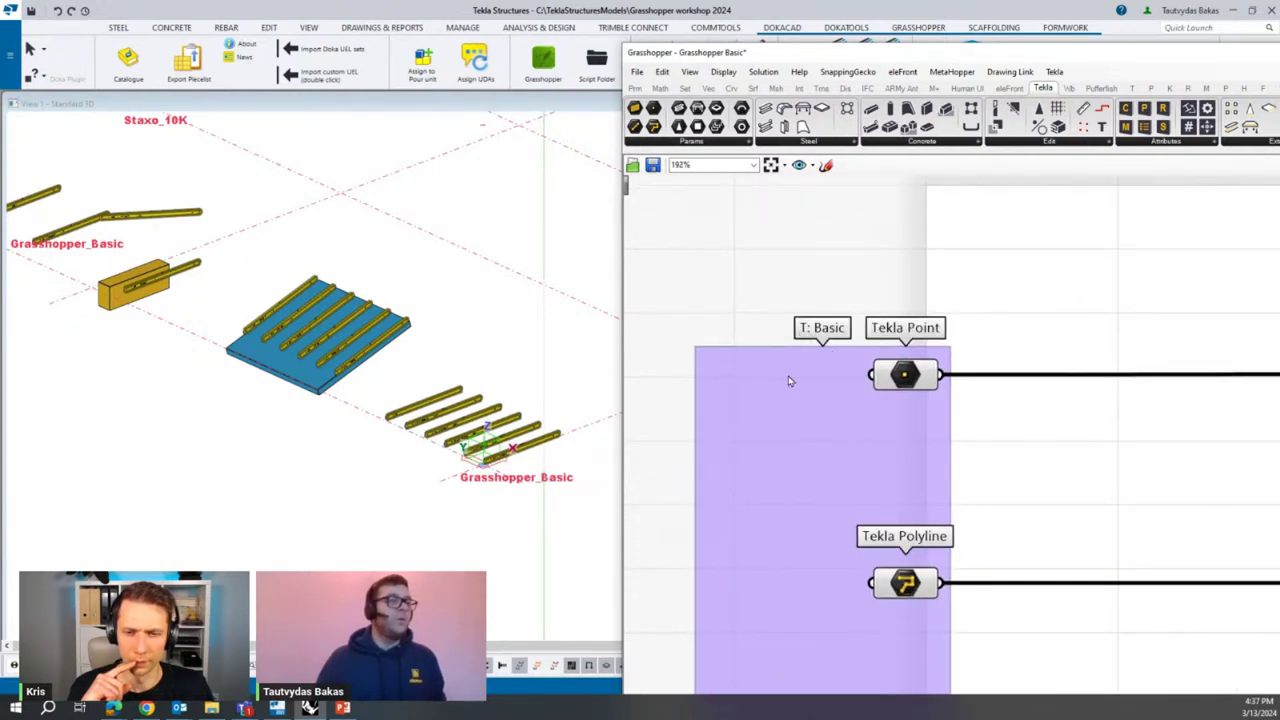
left_click(789, 380)
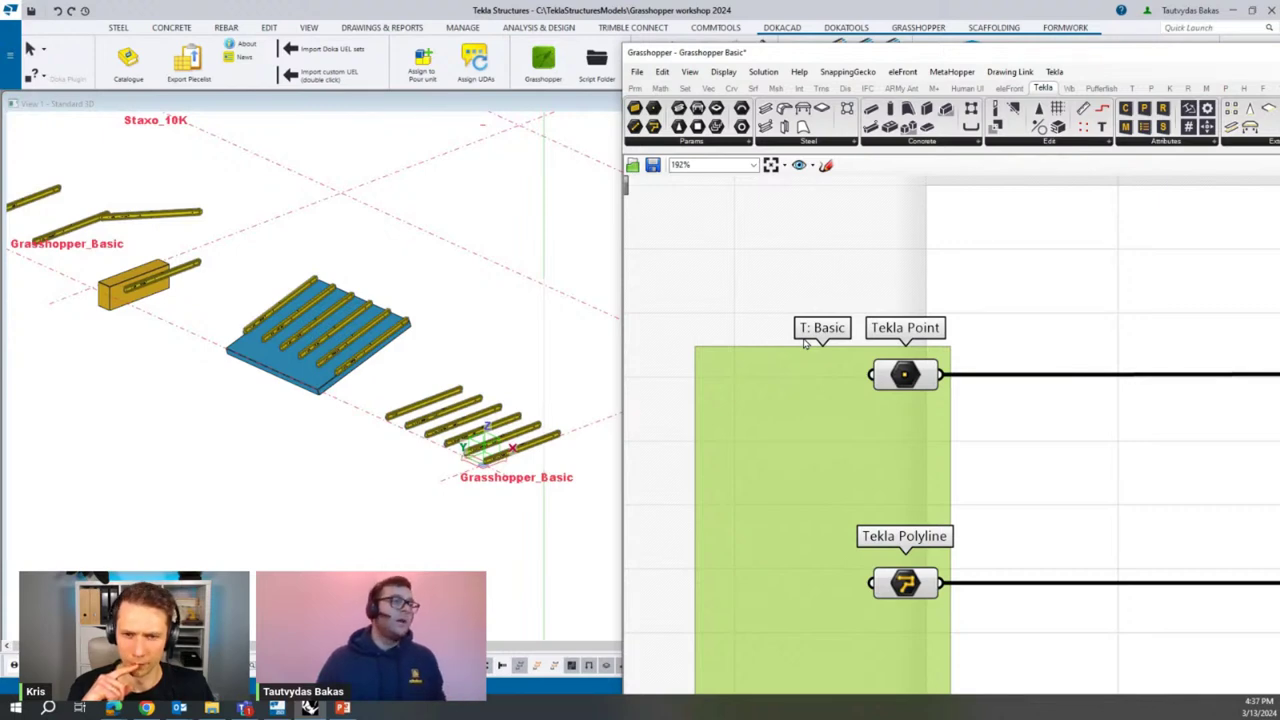
scroll(818, 403, "down", 5)
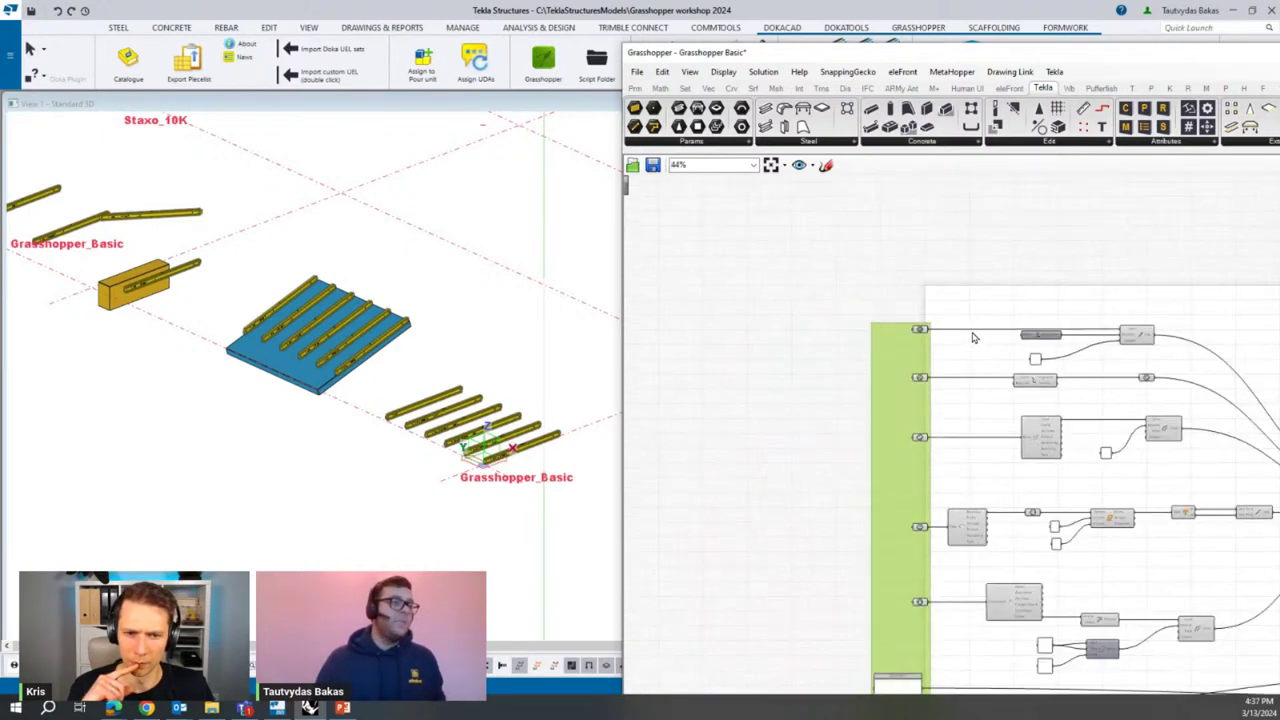
Place the Formwork value list above the Z direction panel in the input group and shift the panel slightly sideways.
left_click(880, 536)
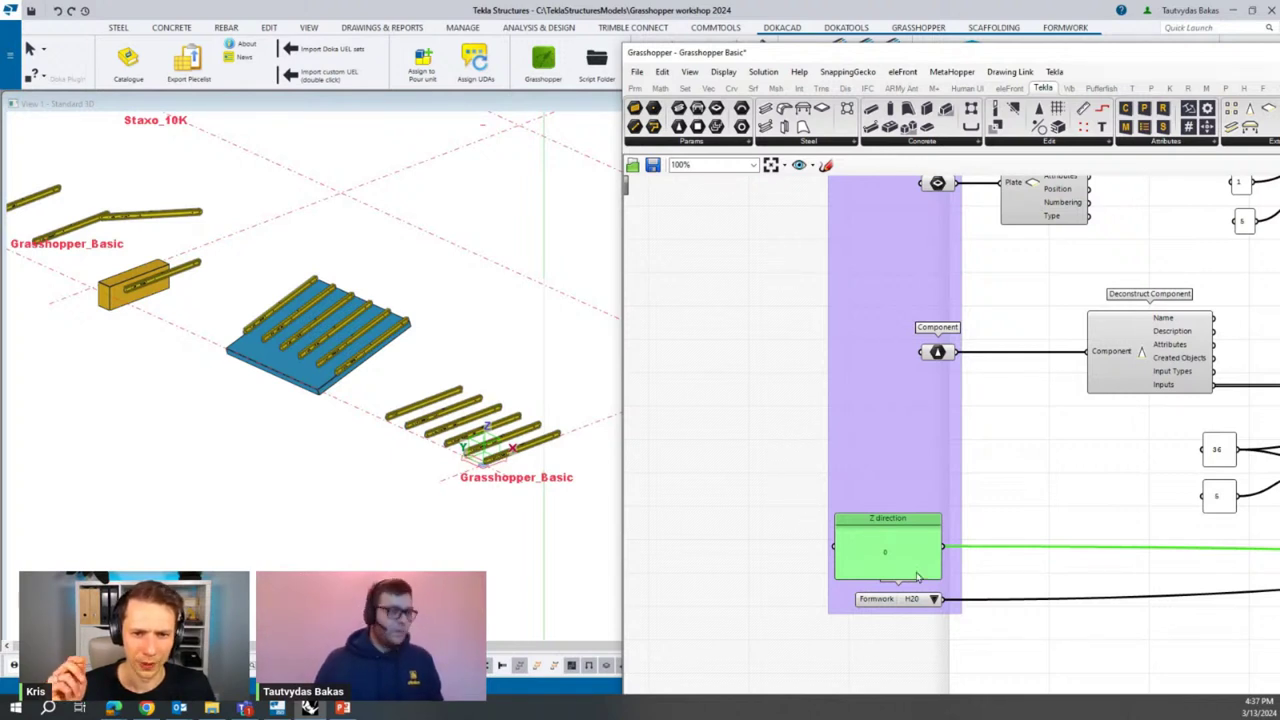
left_click_drag(882, 608, 895, 640)
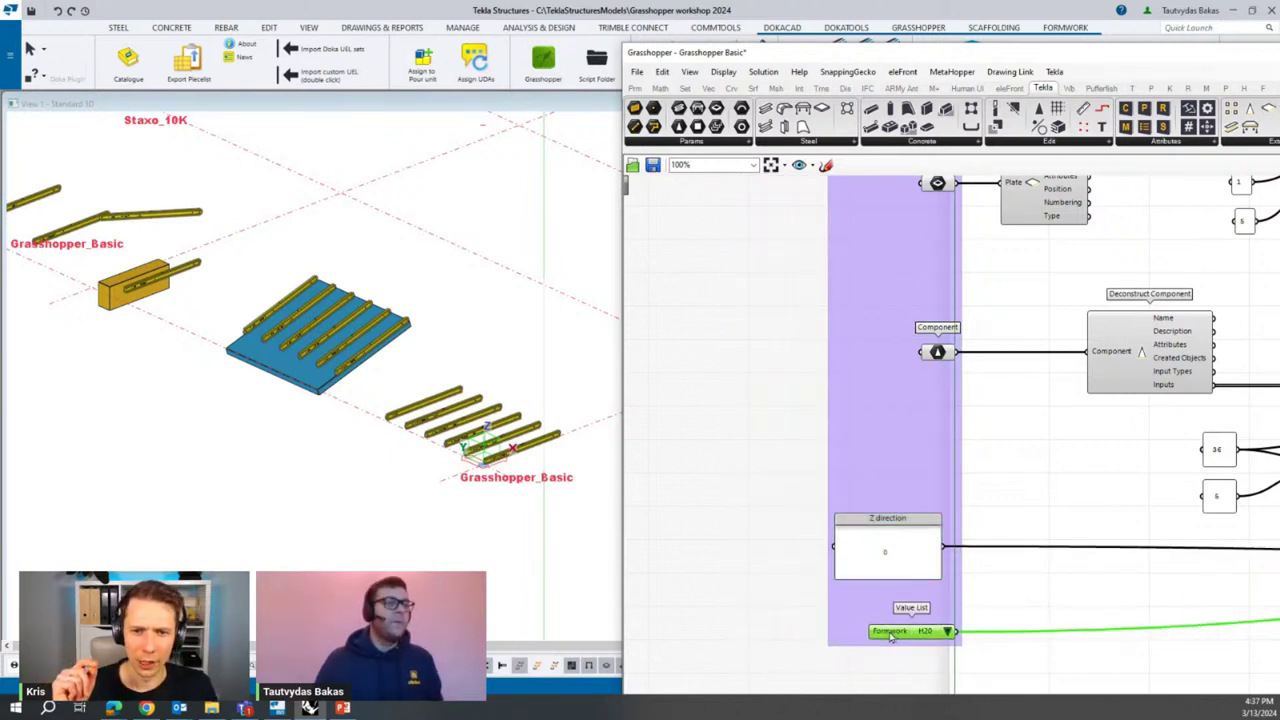
scroll(796, 504, "down", 2)
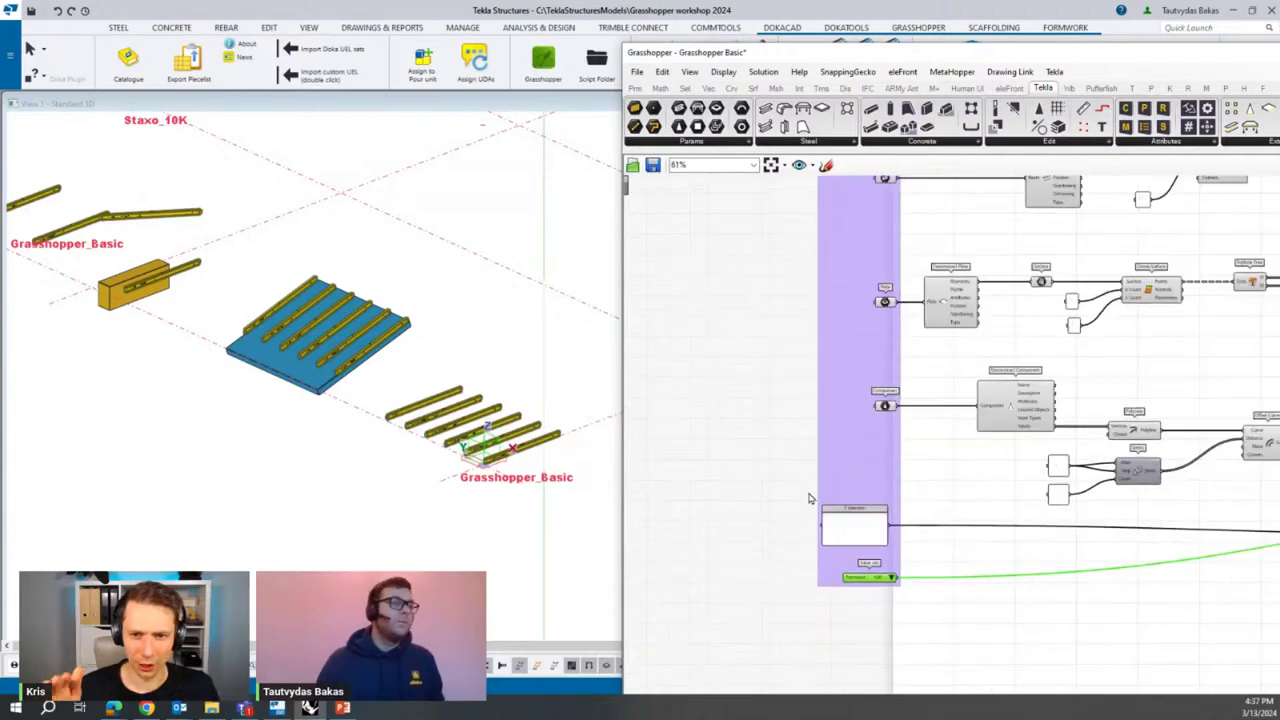
scroll(812, 526, "up", 2)
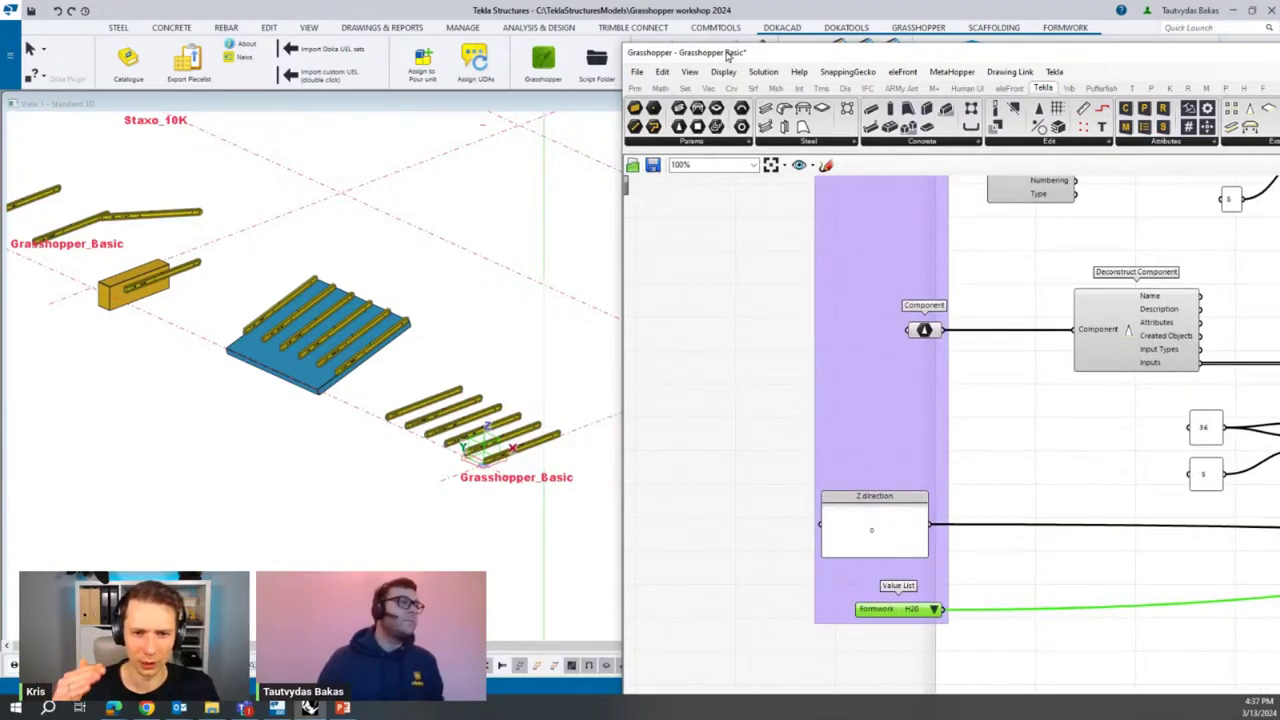
left_click_drag(729, 56, 717, 101)
scroll(800, 470, "down", 5)
scroll(813, 300, "up", 5)
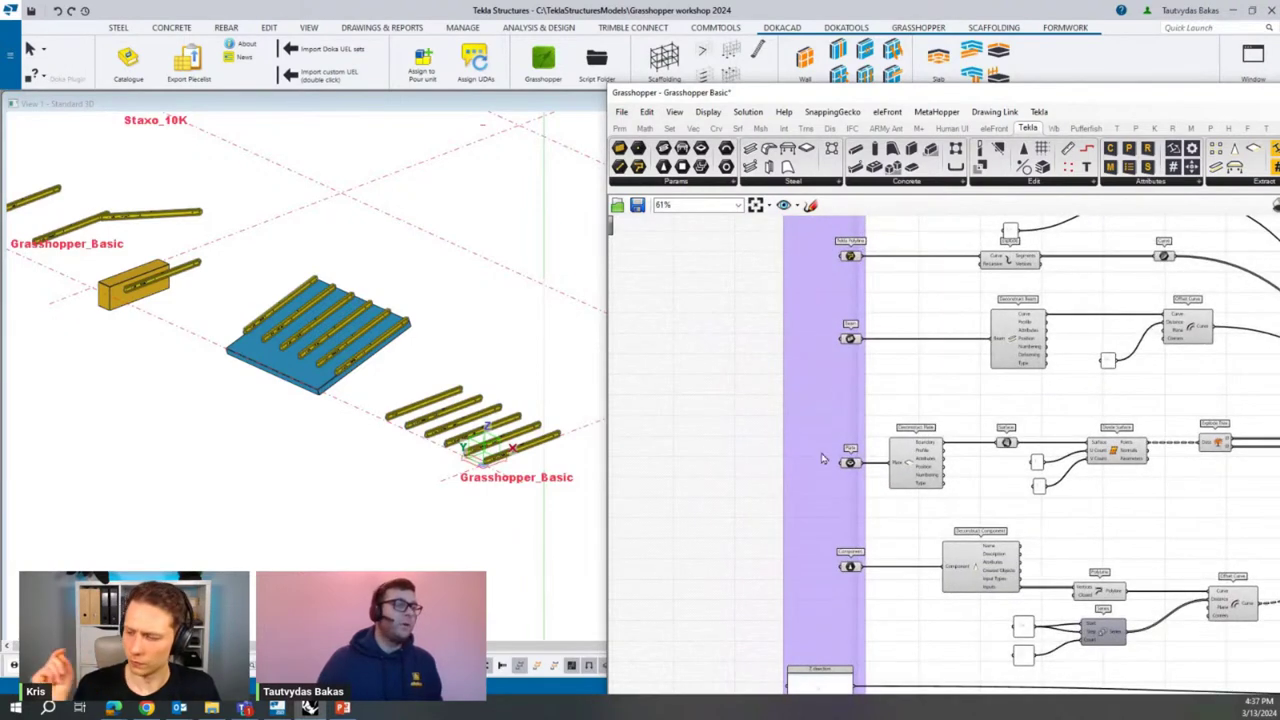
scroll(791, 558, "up", 4)
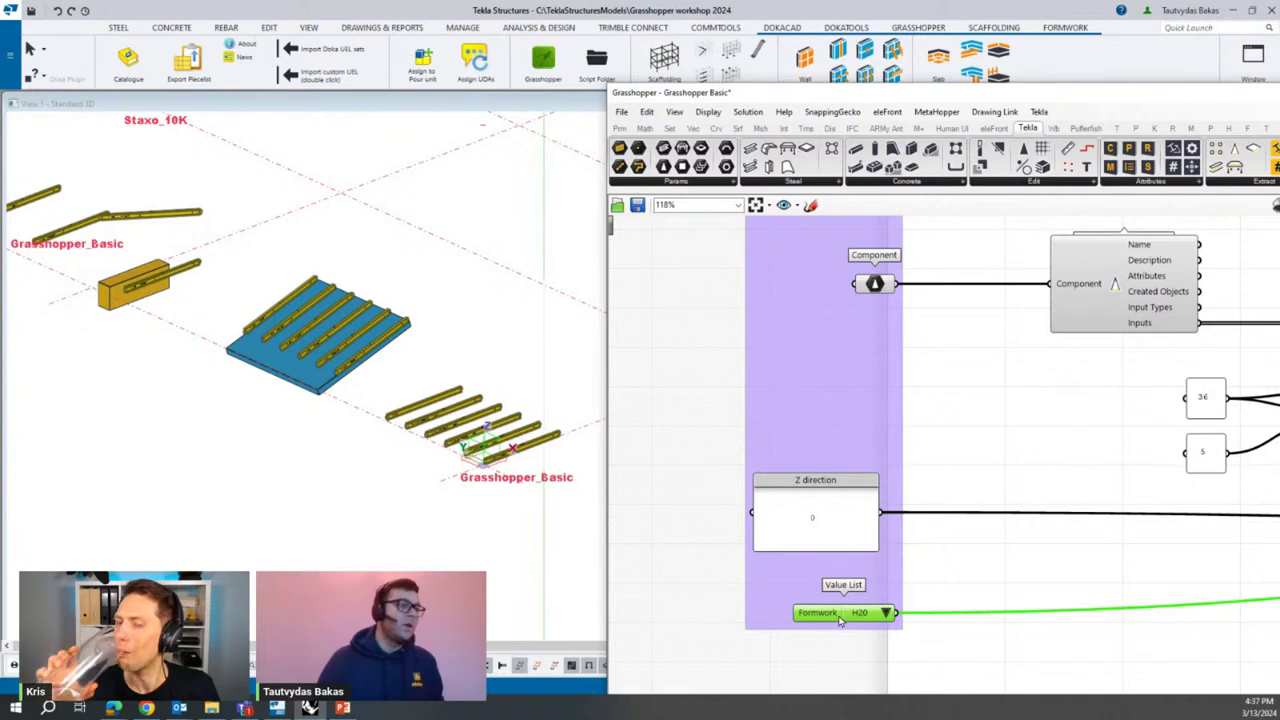
left_click_drag(841, 619, 834, 403)
left_click_drag(829, 533, 853, 534)
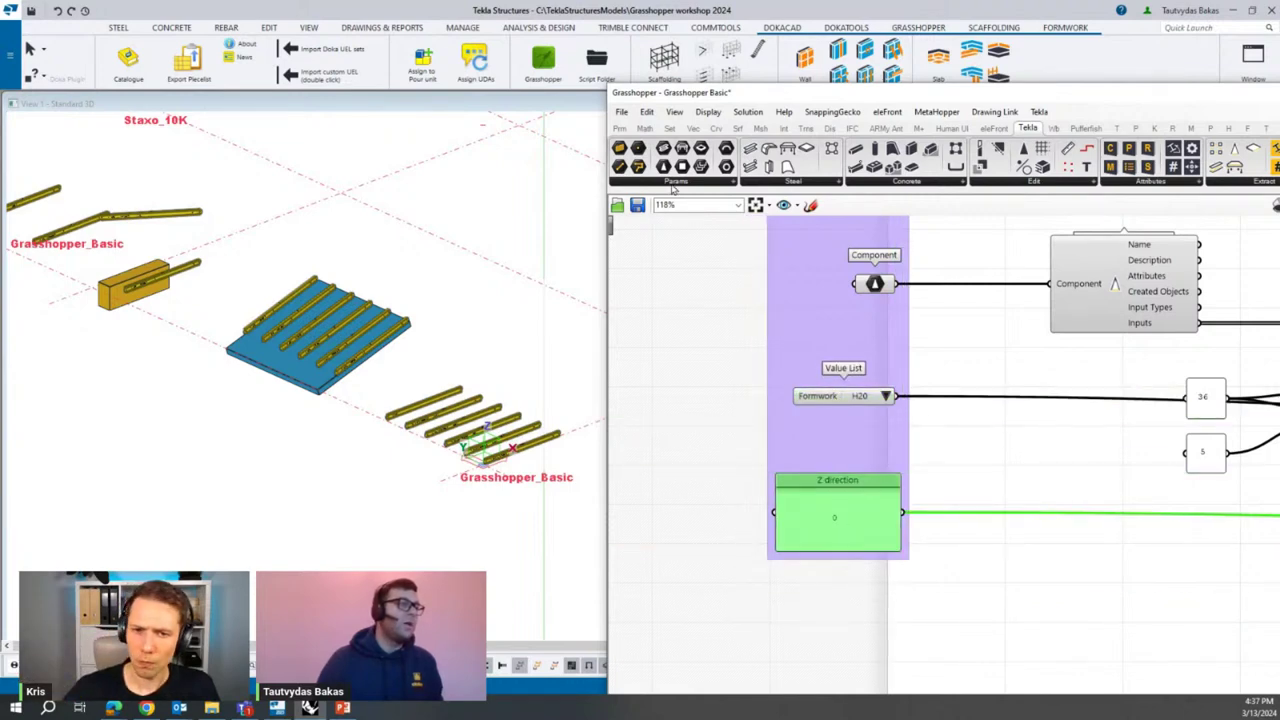
Switch to Tekla, open the Grasshopper Basic dialog from a row of girders, reload the definition, and close the dialog.
left_click(535, 209)
middle_click_drag(245, 418, 470, 496)
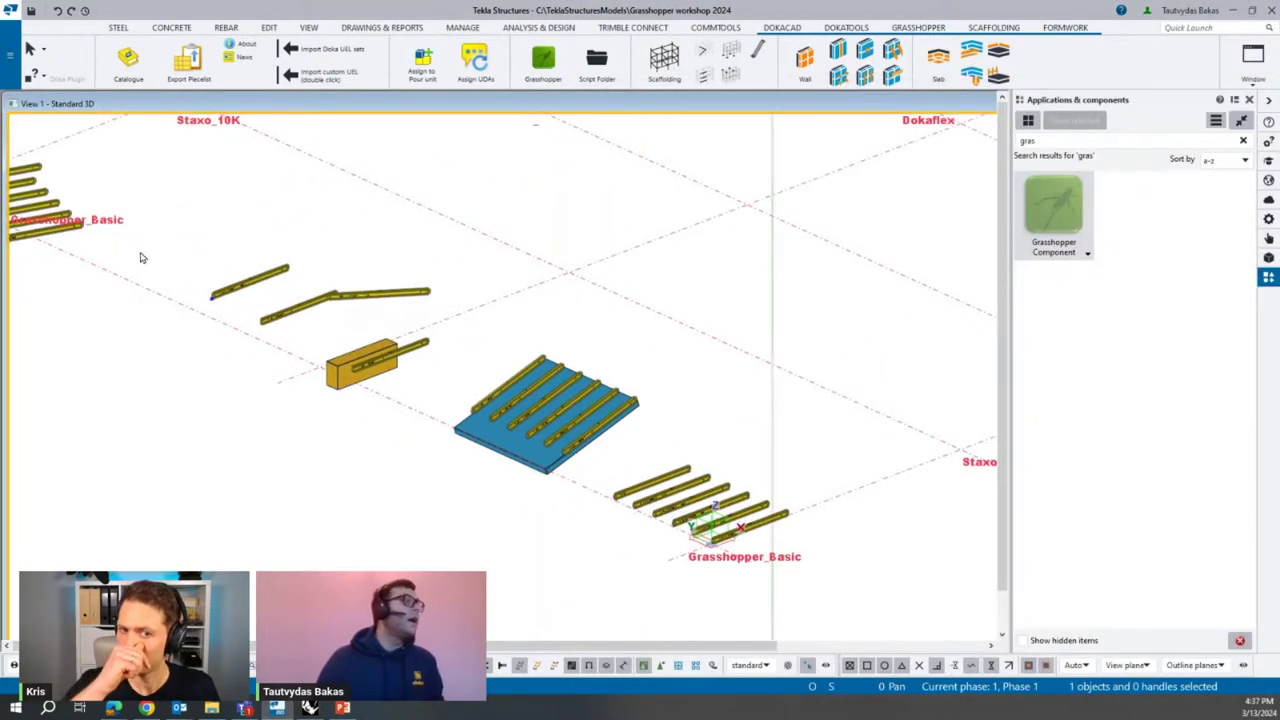
middle_click_drag(249, 289, 455, 384)
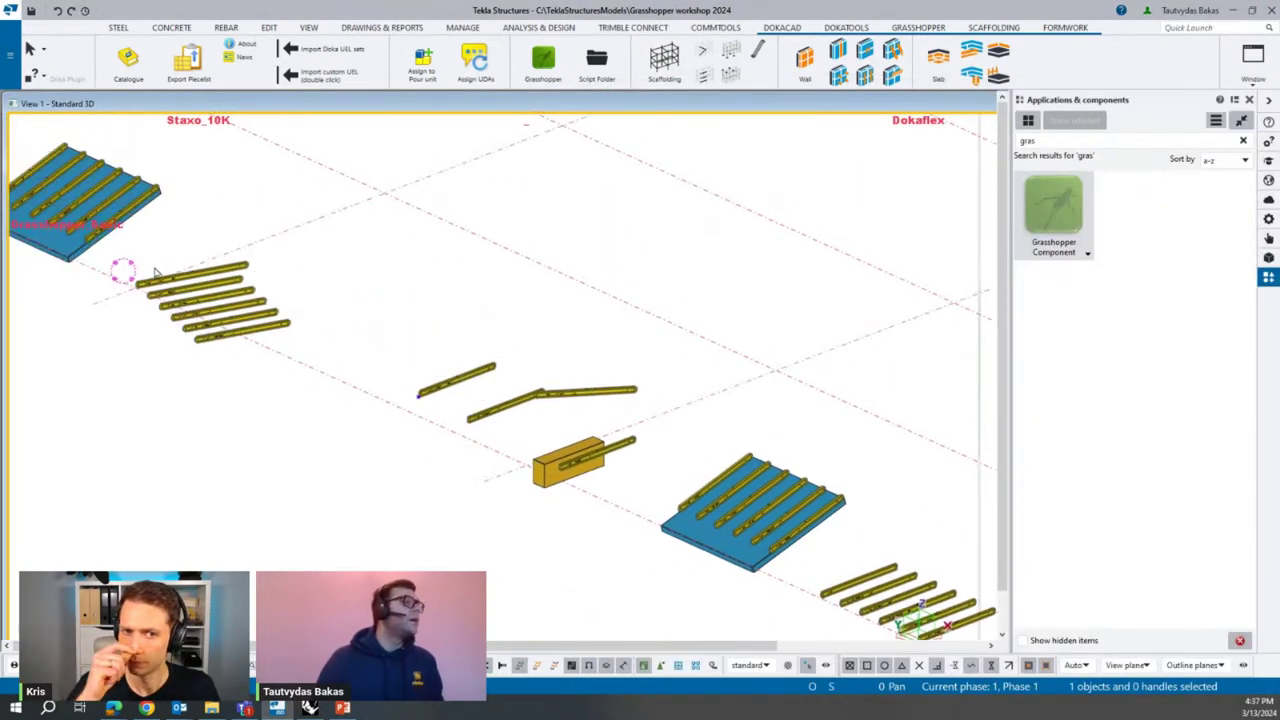
double_click(231, 313)
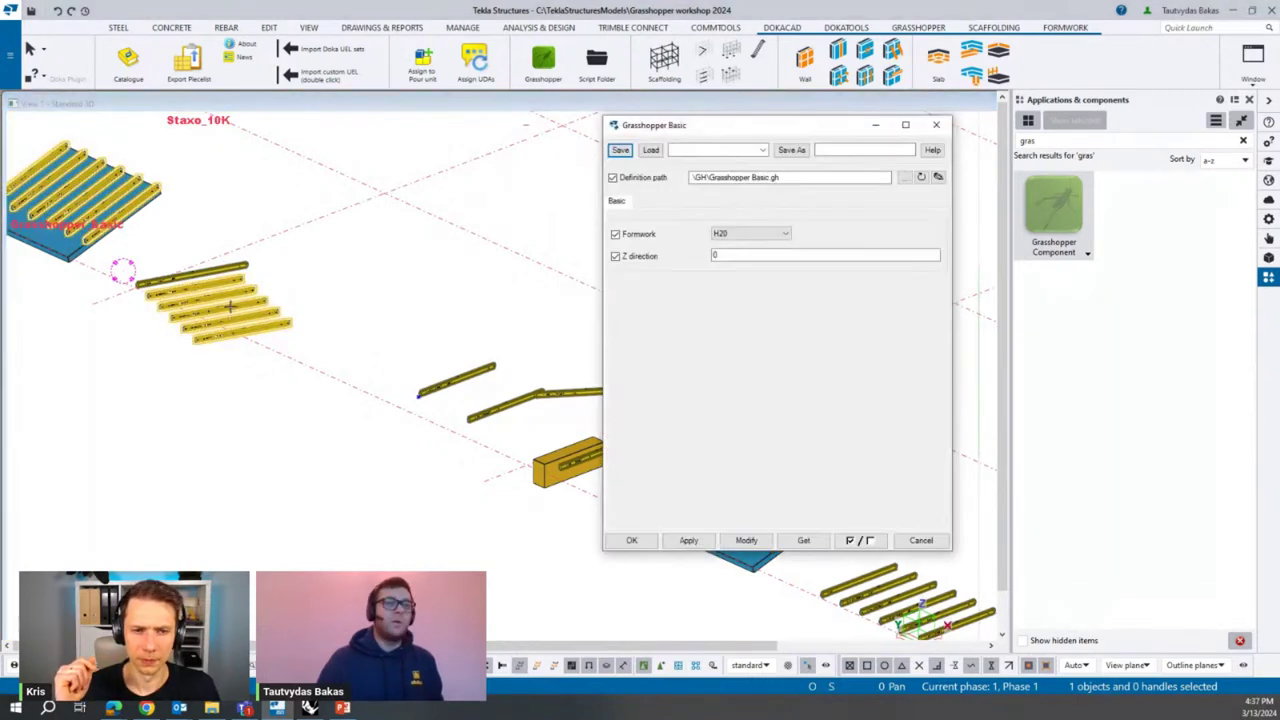
left_click(923, 179)
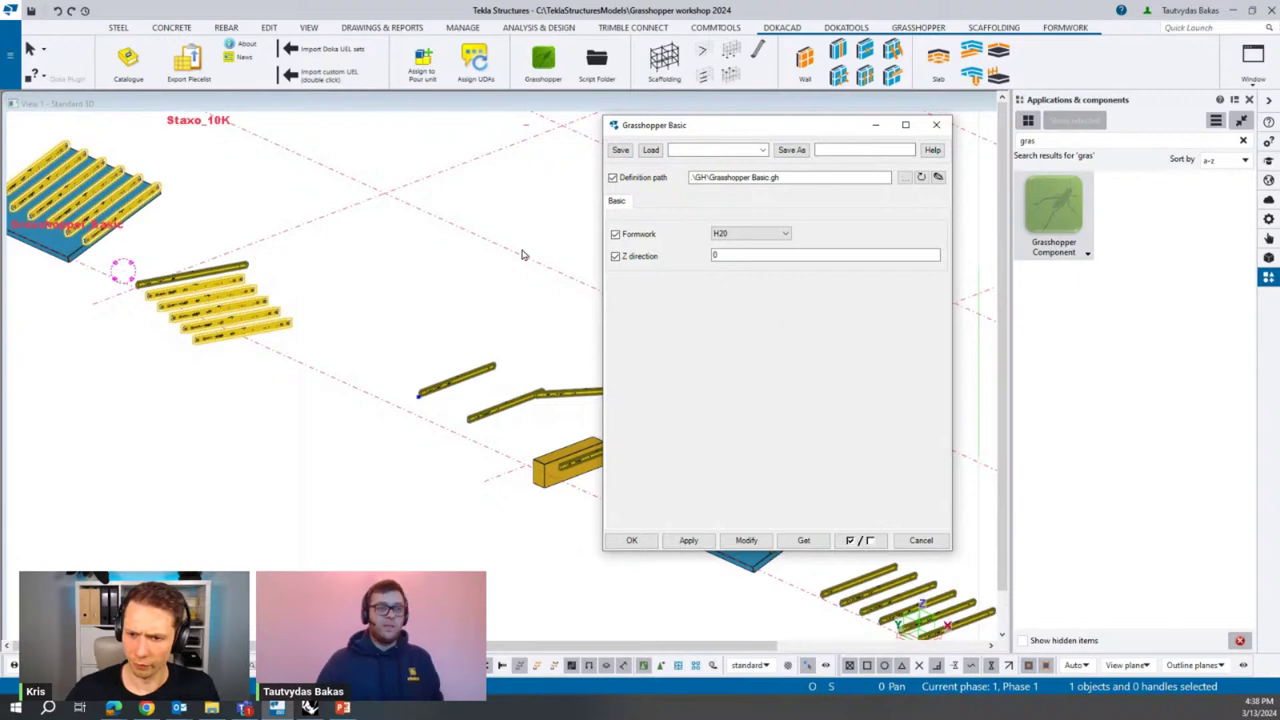
scroll(420, 343, "down", 4)
scroll(472, 369, "up", 2)
middle_click_drag(472, 369, 443, 476)
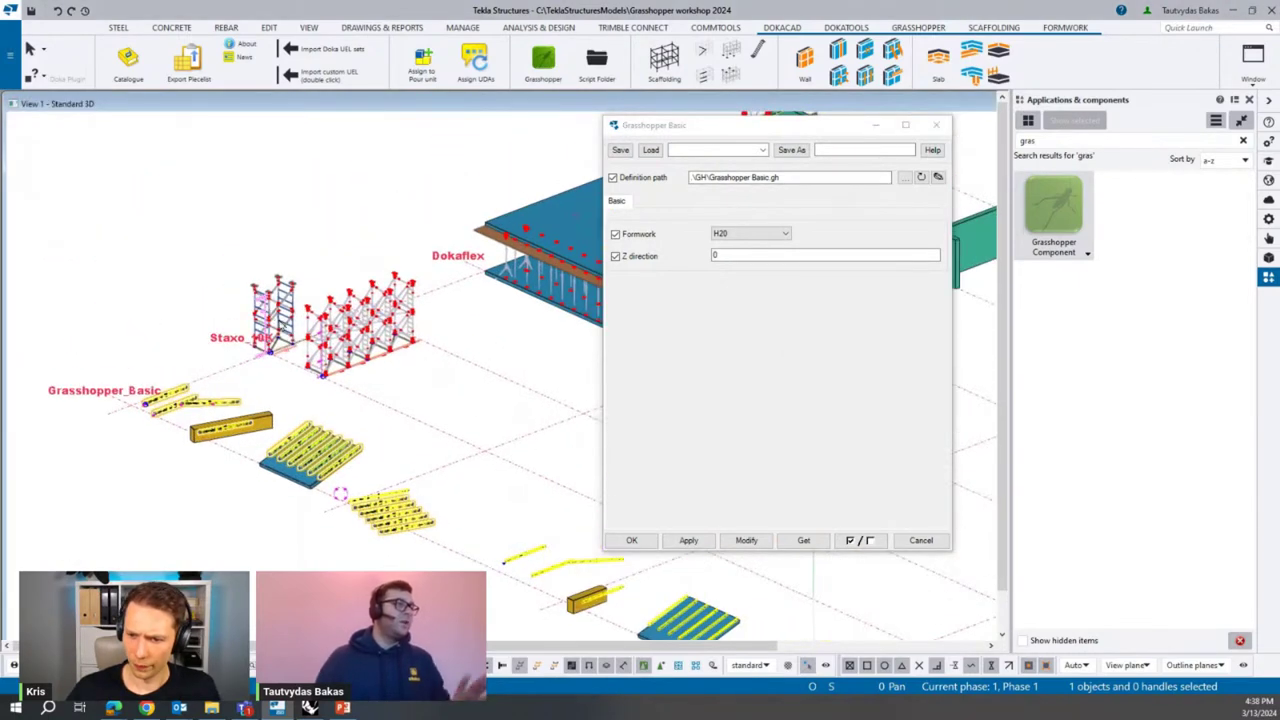
left_click(933, 129)
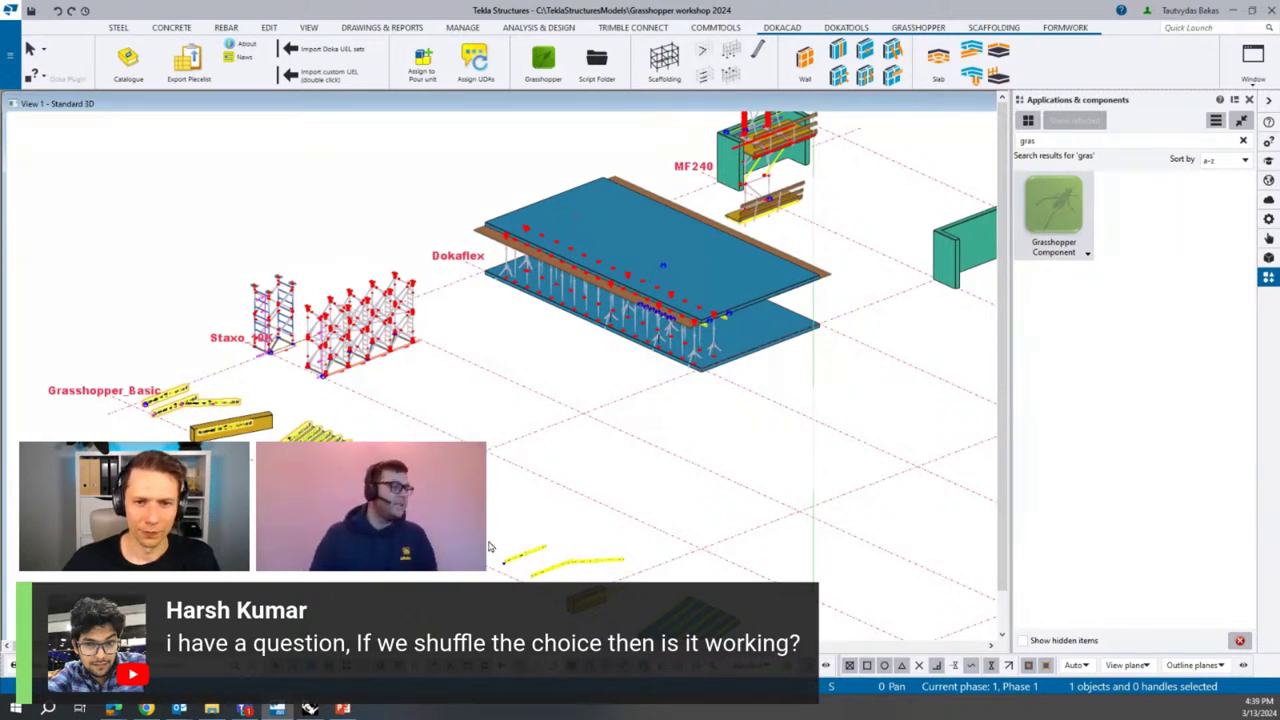
Switch to Grasshopper and move the Component parameter above Tekla Point at the top of the input group.
left_click(309, 709)
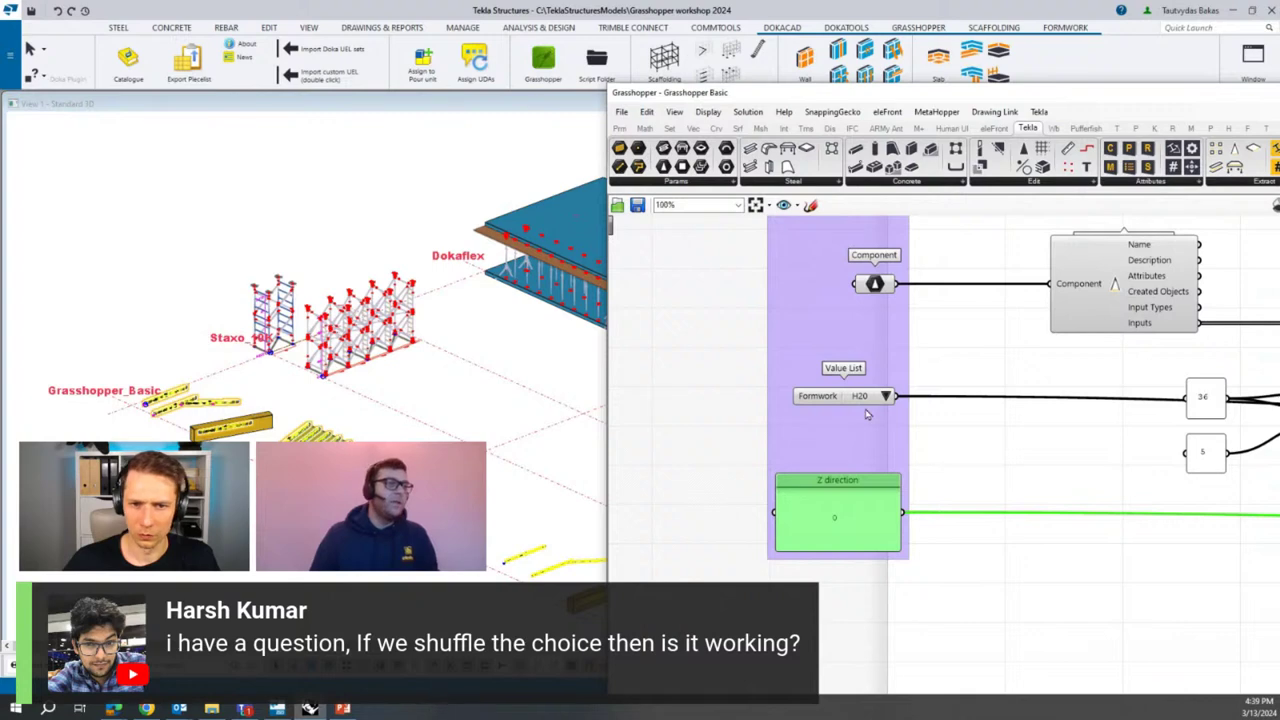
scroll(863, 451, "down", 6)
right_click_drag(829, 318, 806, 471)
scroll(808, 471, "up", 4)
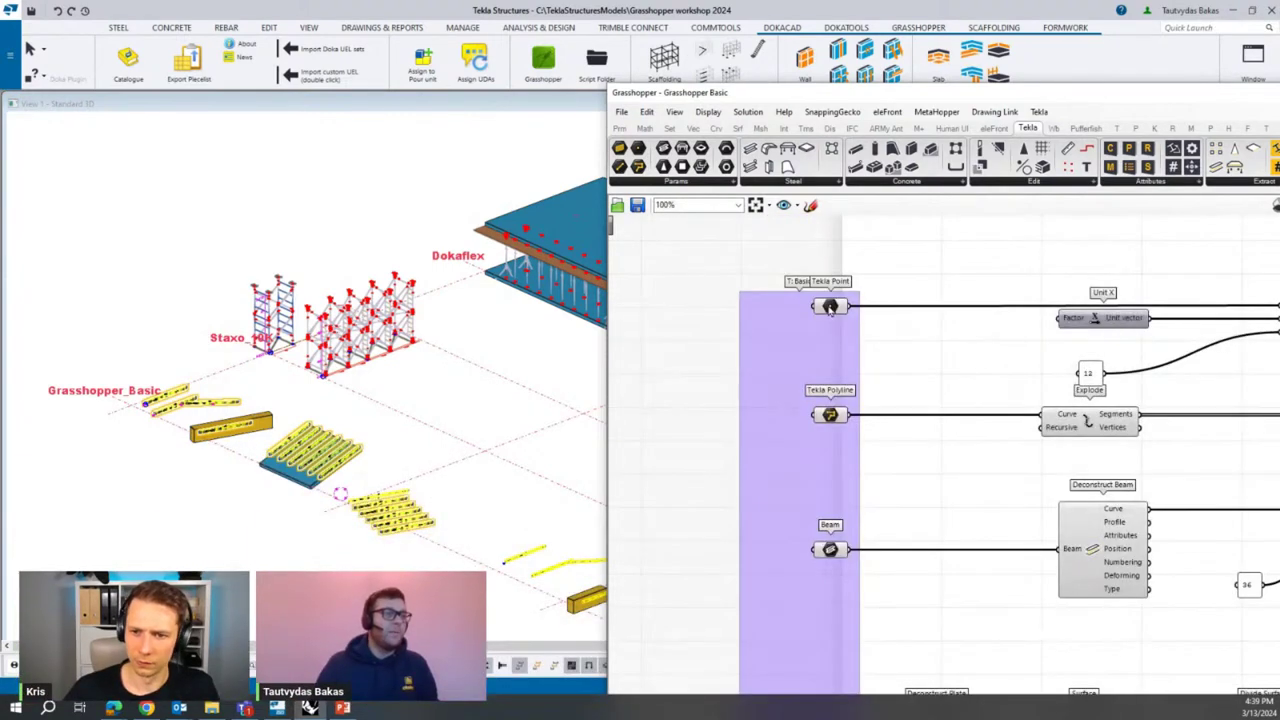
scroll(732, 532, "down", 2)
scroll(735, 400, "up", 5)
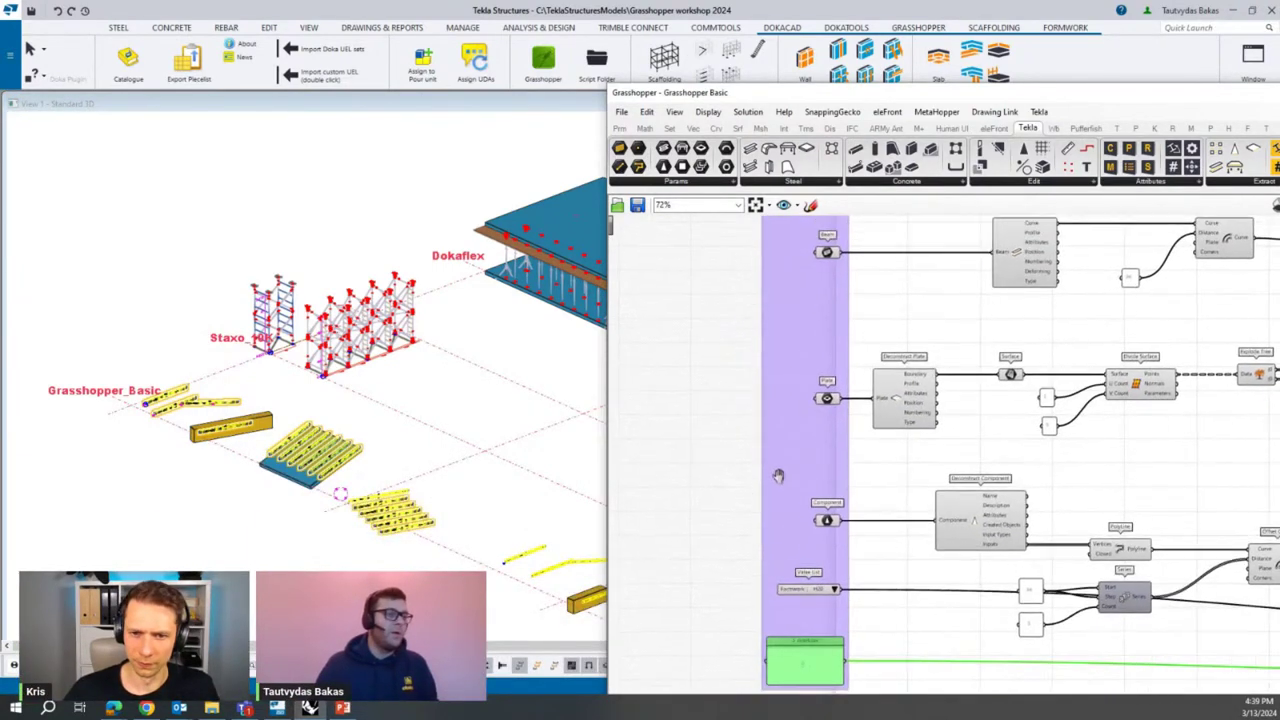
left_click(848, 541)
scroll(848, 541, "down", 4)
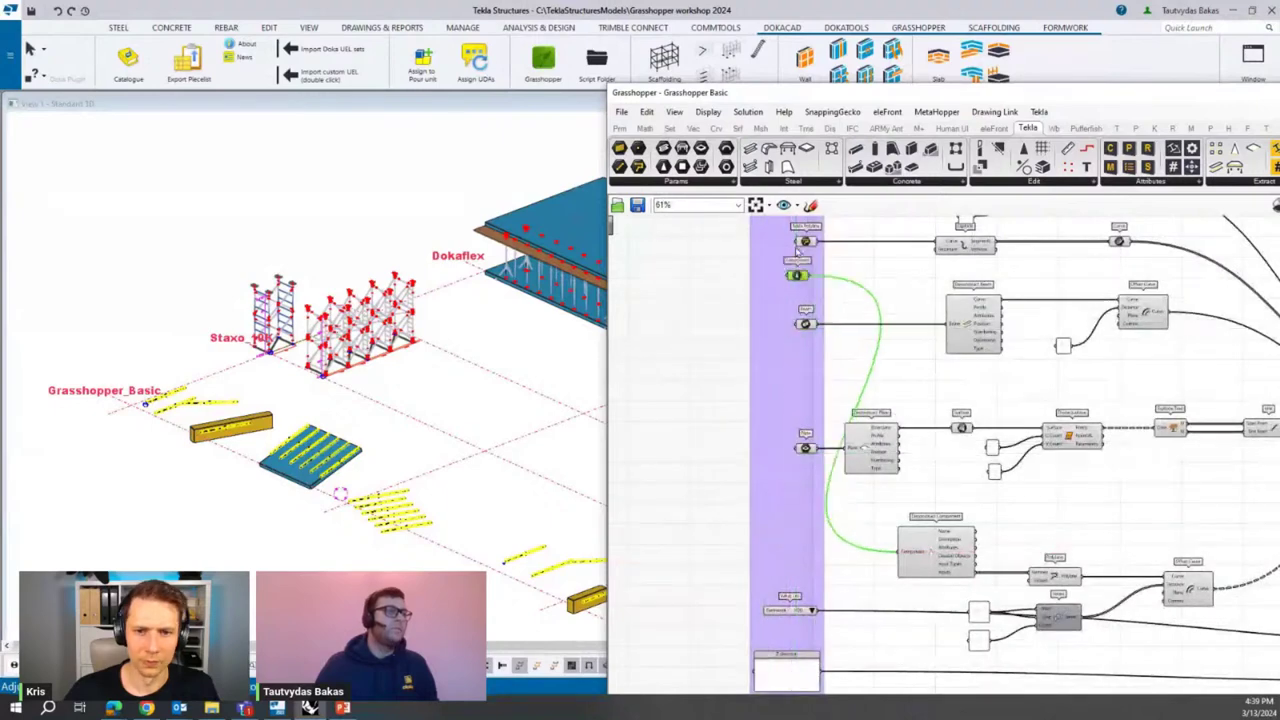
scroll(762, 300, "down", 3)
scroll(762, 272, "up", 4)
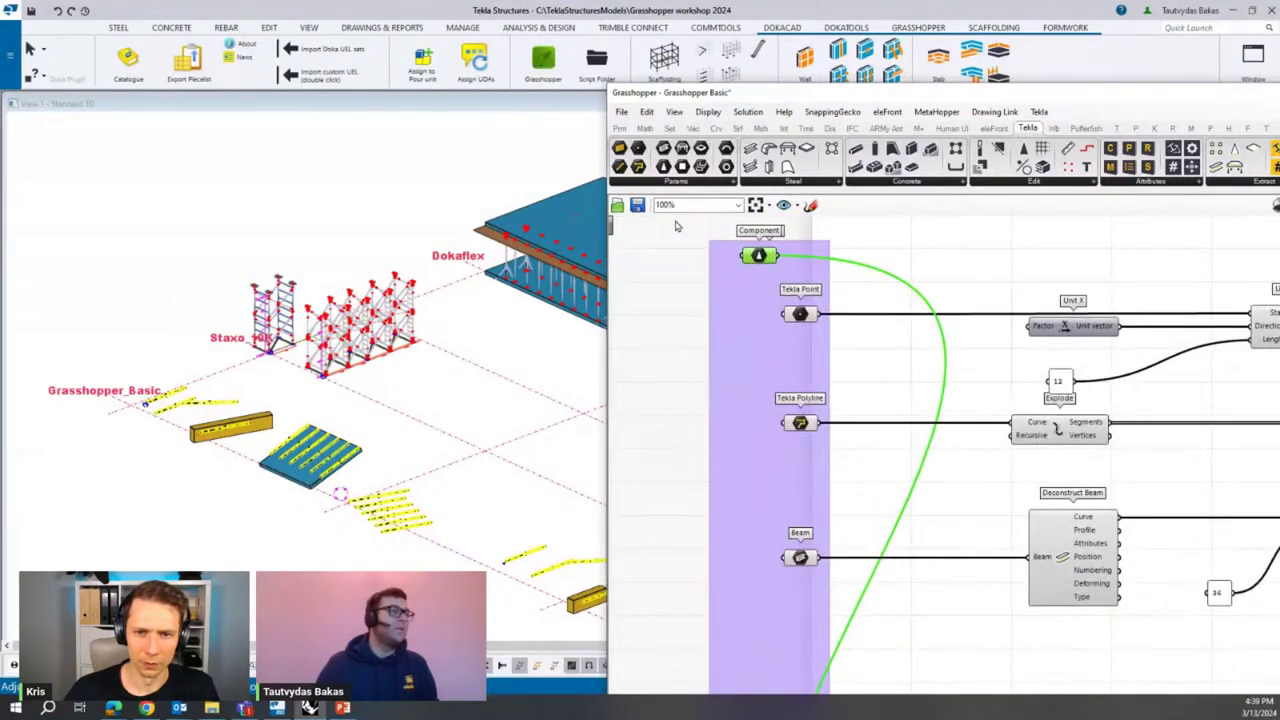
Return to Tekla, open the Grasshopper Basic component dialog and reload its definition.
left_click(474, 394)
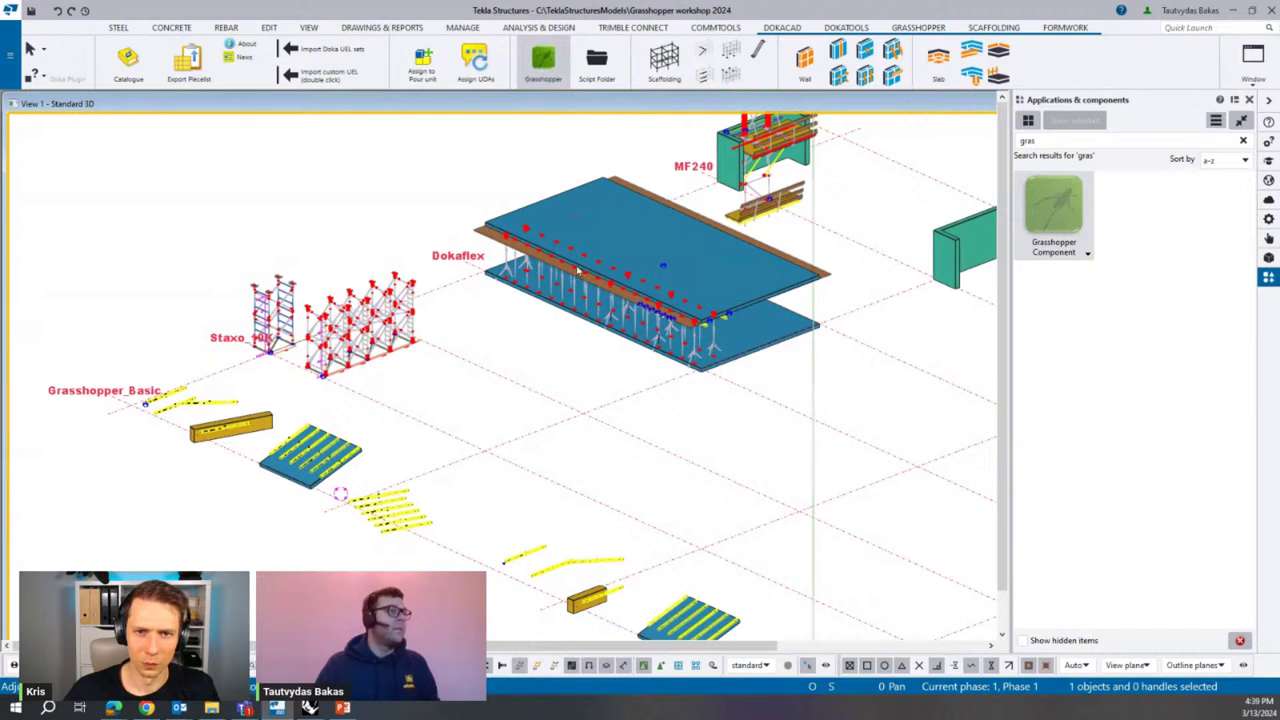
double_click(818, 293)
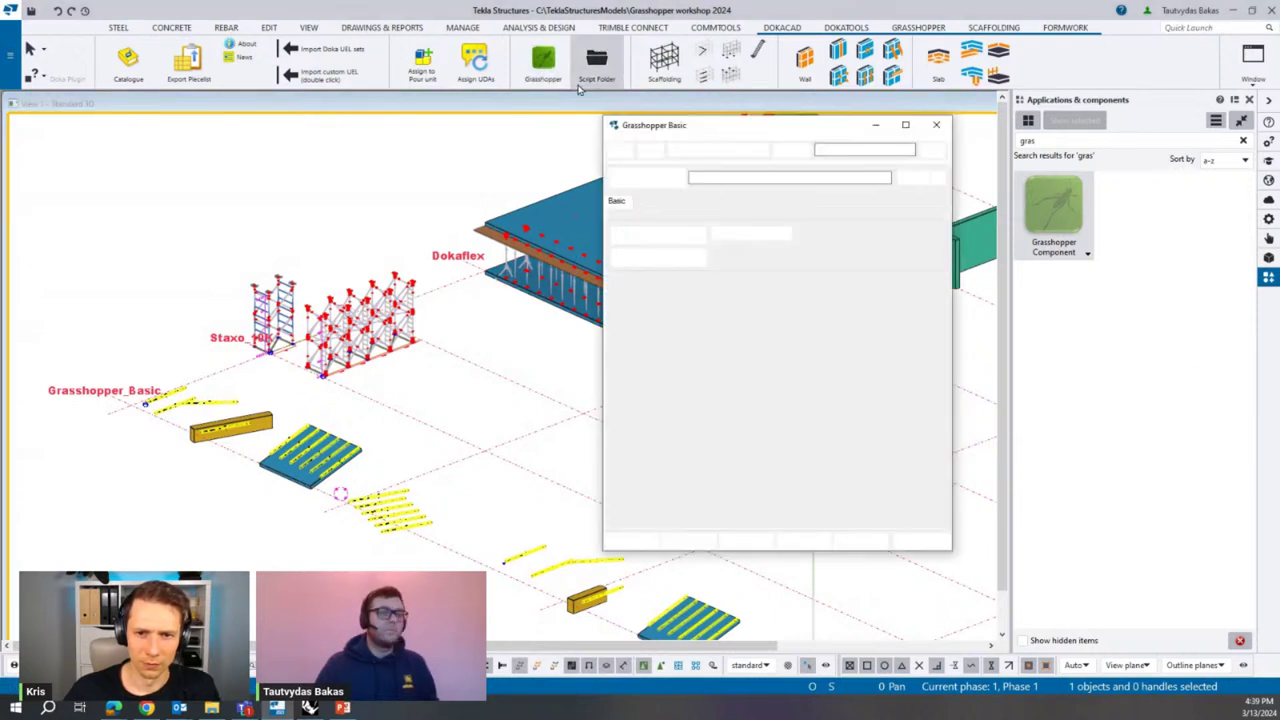
left_click(921, 177)
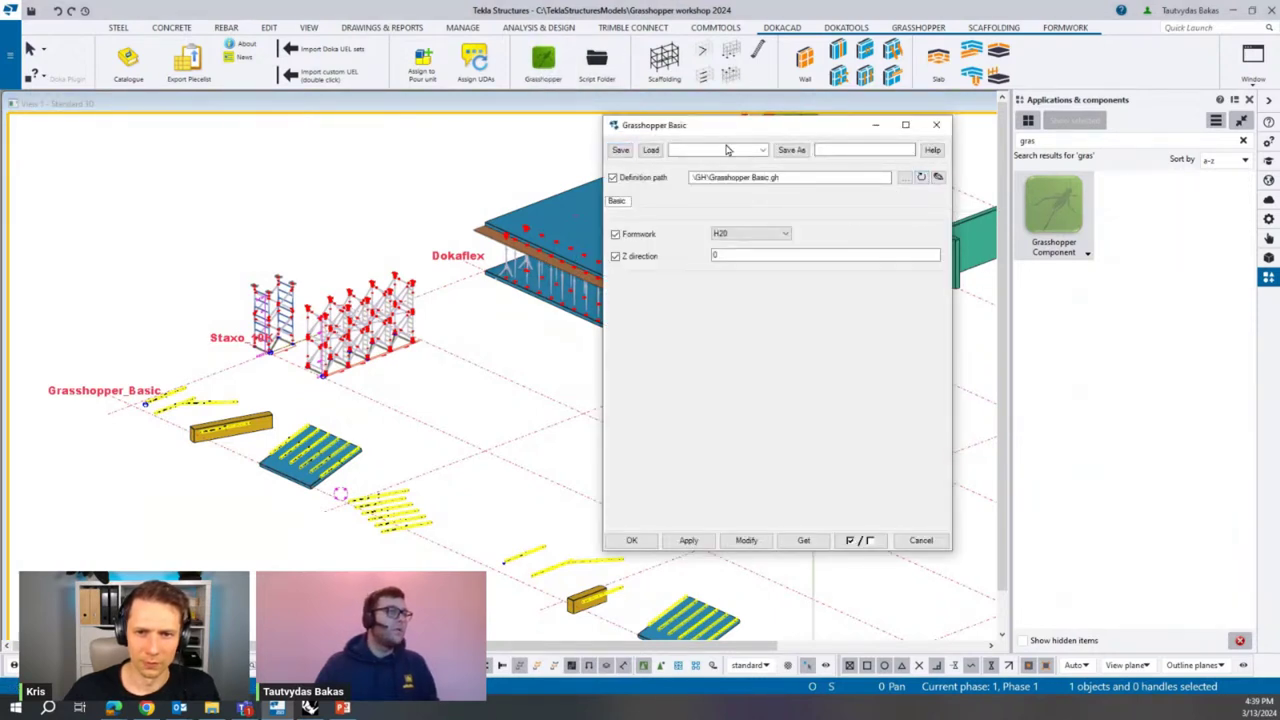
Try the reordered input picks by starting a new placement and picking the existing component beside the slab, and cancel at the Tekla Point pick.
left_click(546, 64)
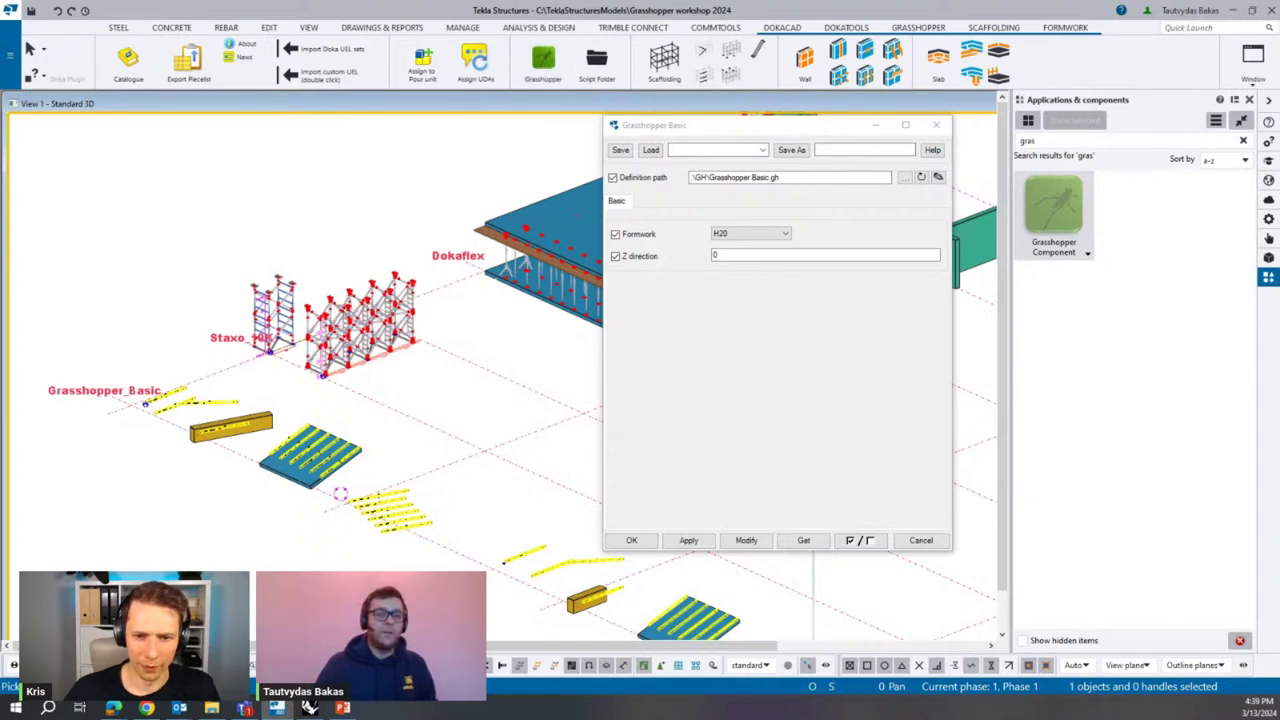
scroll(316, 493, "up", 5)
left_click(586, 470)
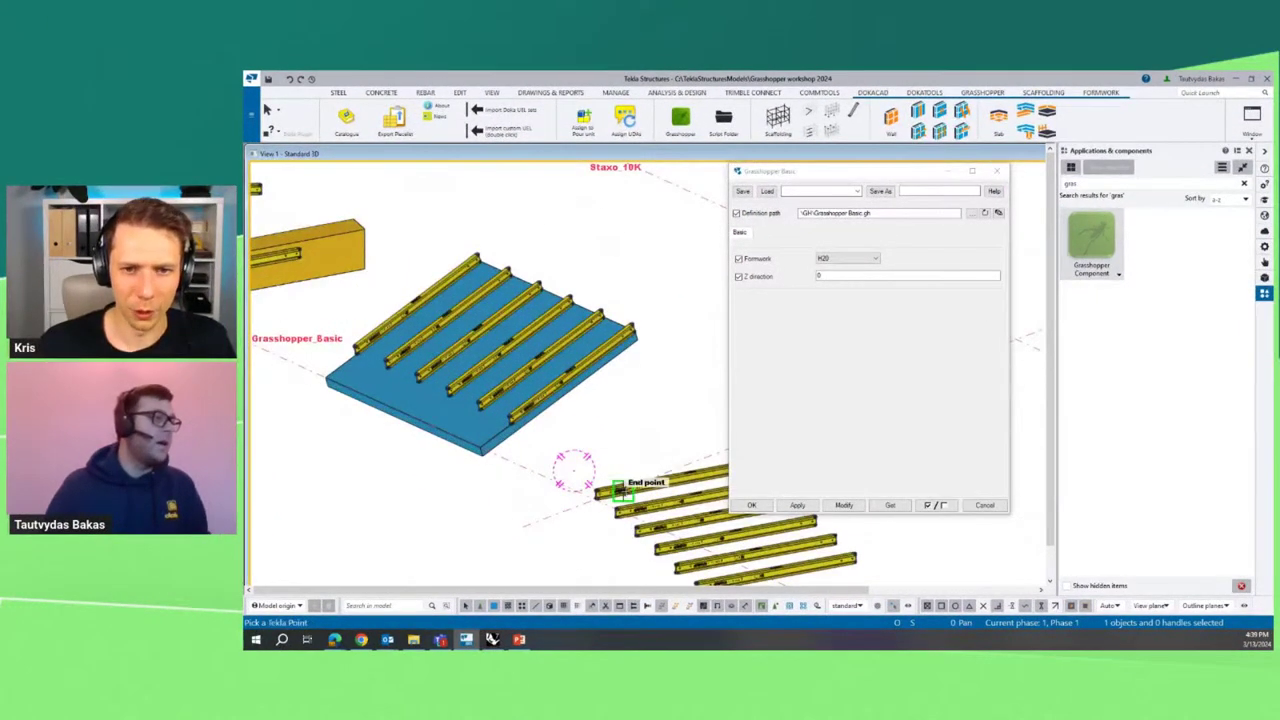
scroll(606, 491, "down", 5)
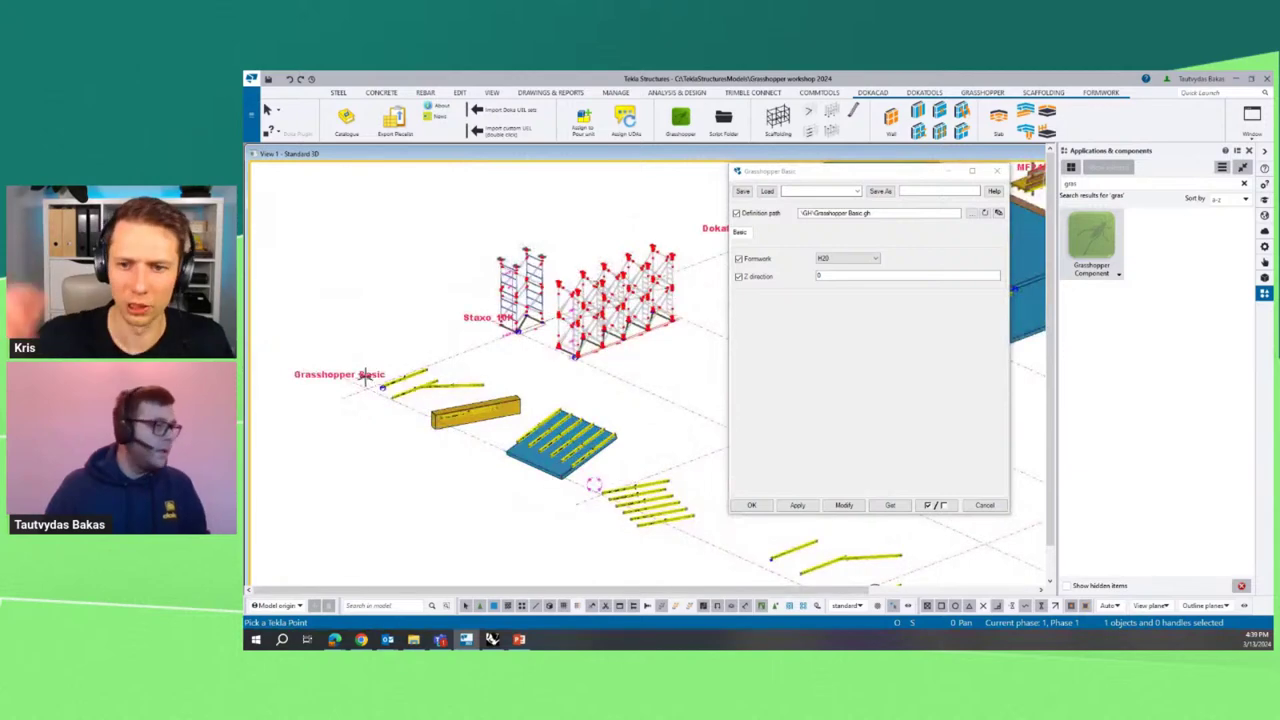
scroll(375, 379, "up", 3)
scroll(460, 421, "down", 2)
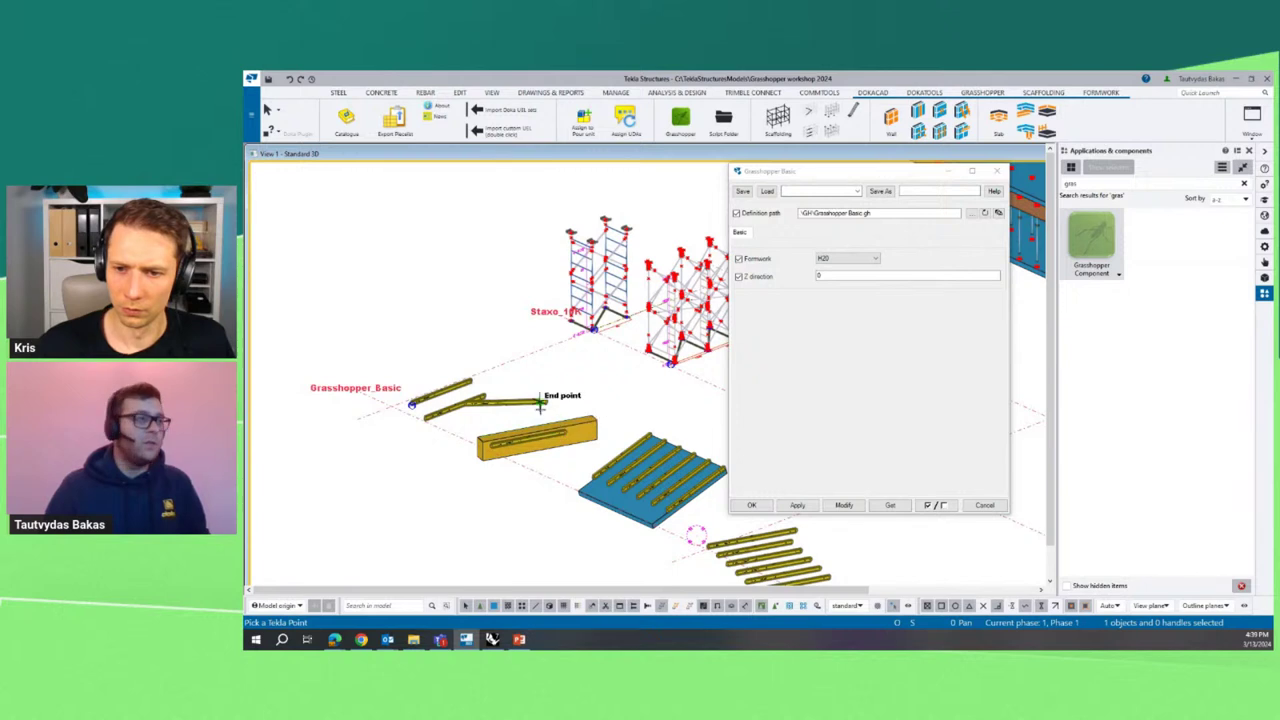
right_click(493, 463)
left_click(528, 281)
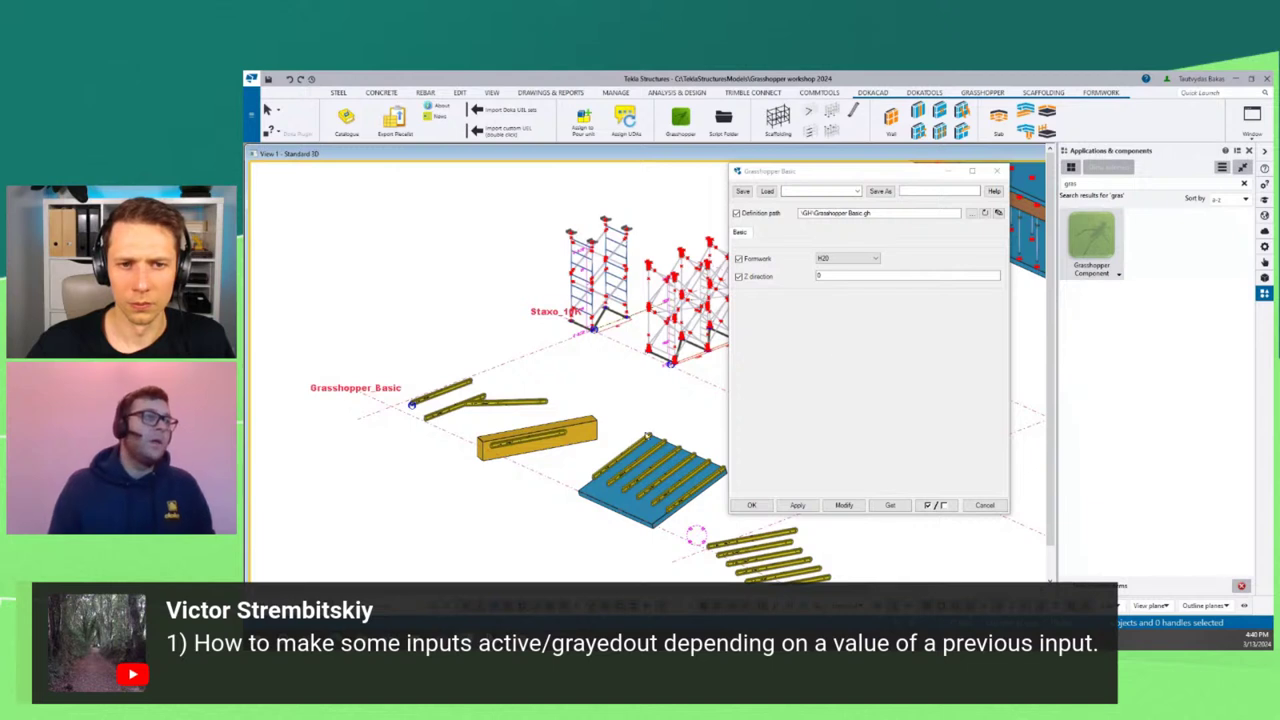
Inspect the Formwork options in the Grasshopper Basic dialog and close it without changing the selection.
left_click(848, 258)
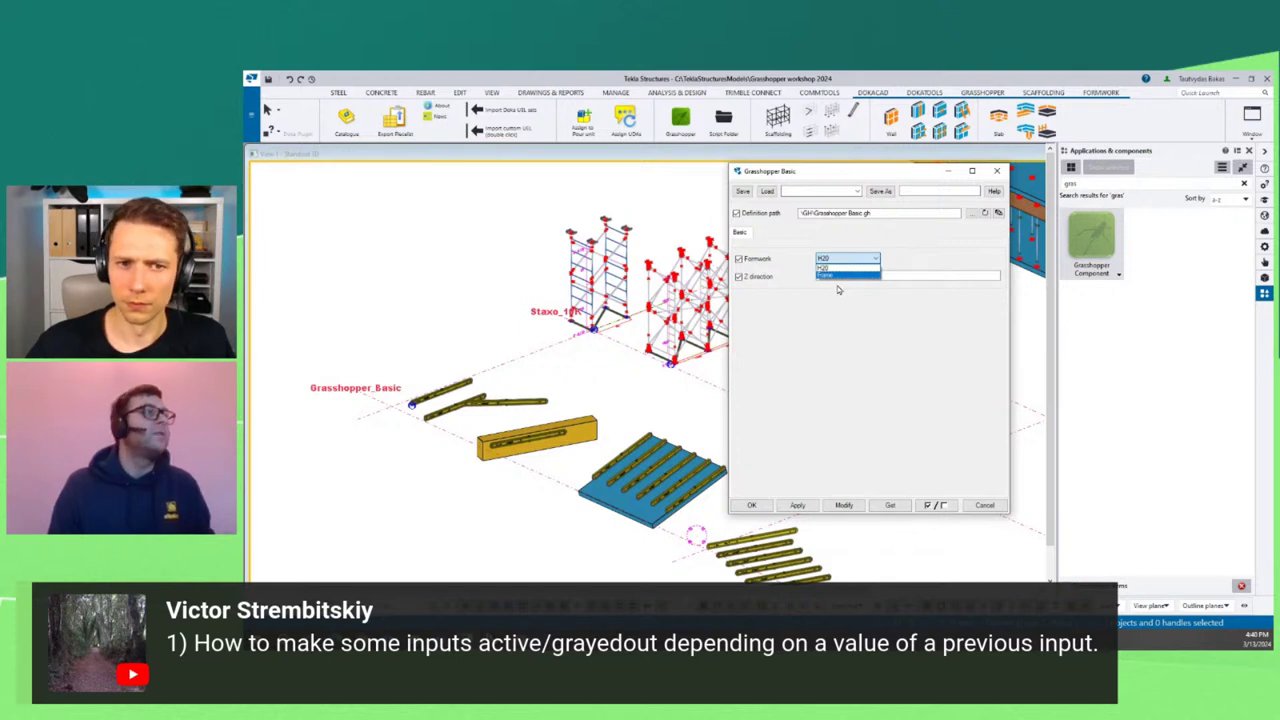
left_click(927, 247)
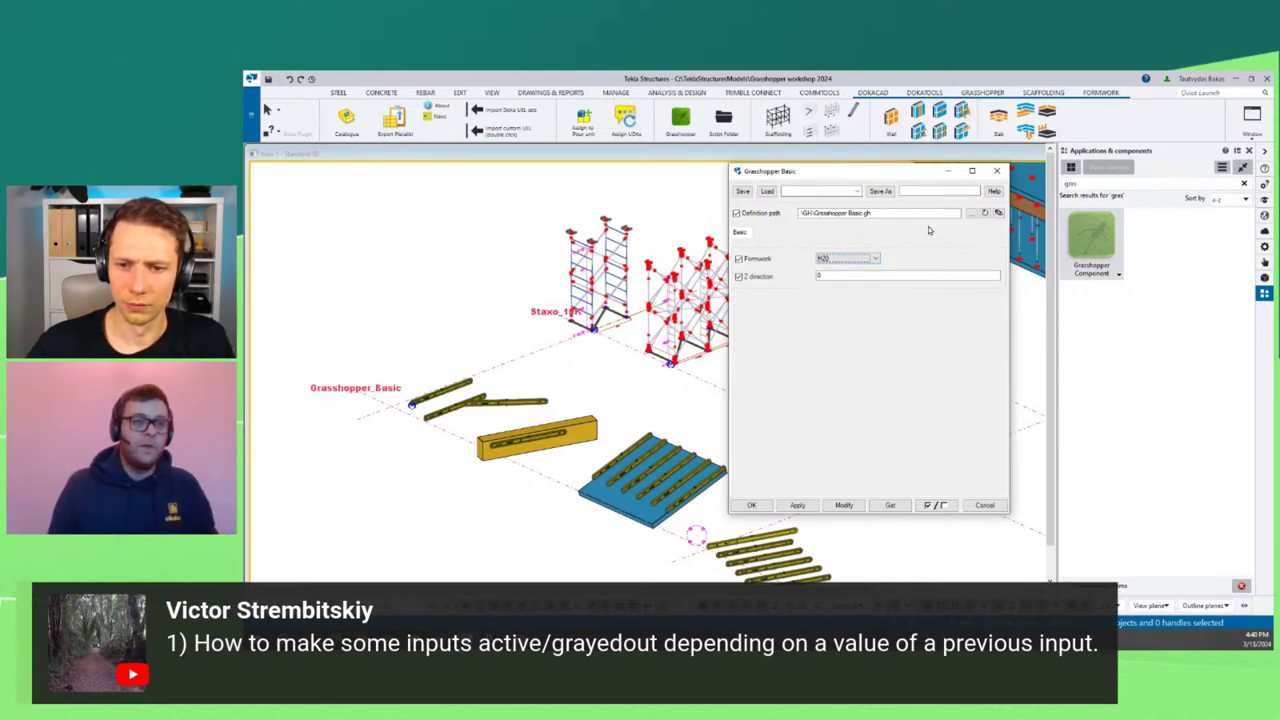
left_click(996, 170)
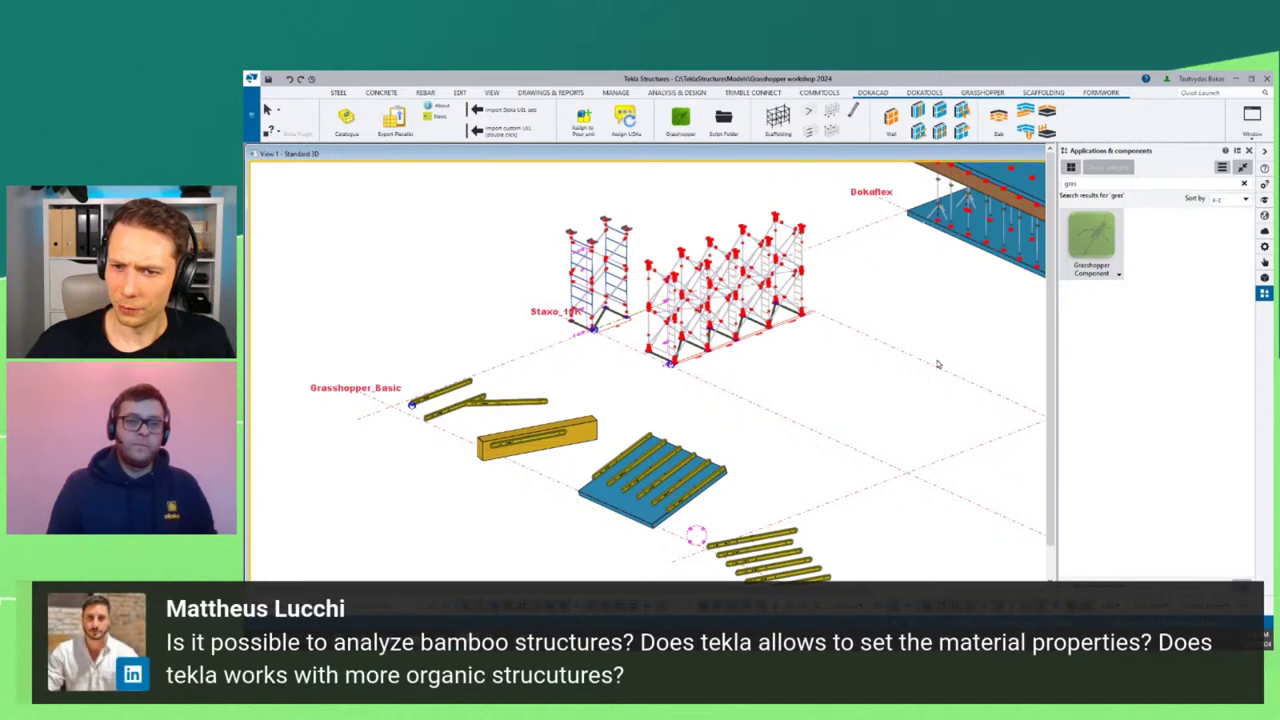